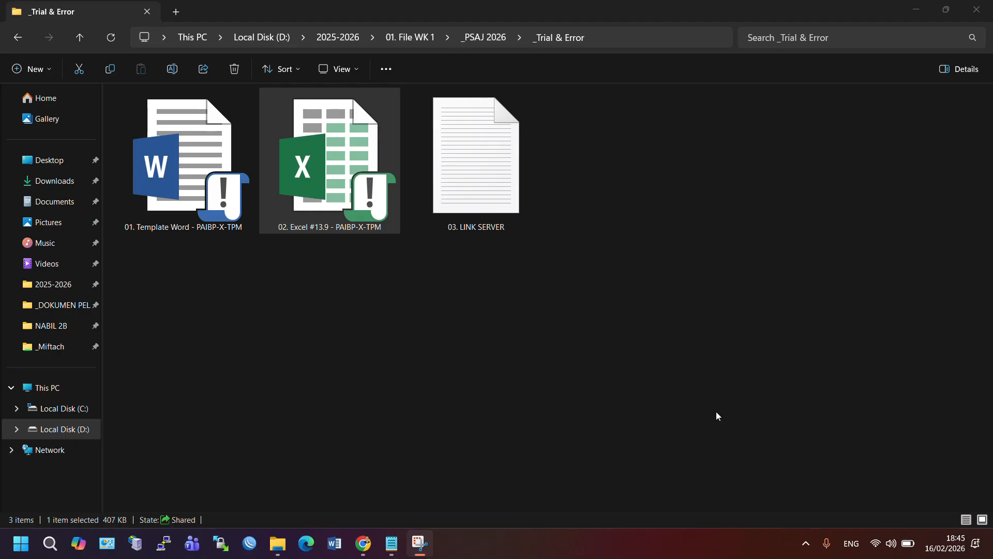
left_click(171, 184)
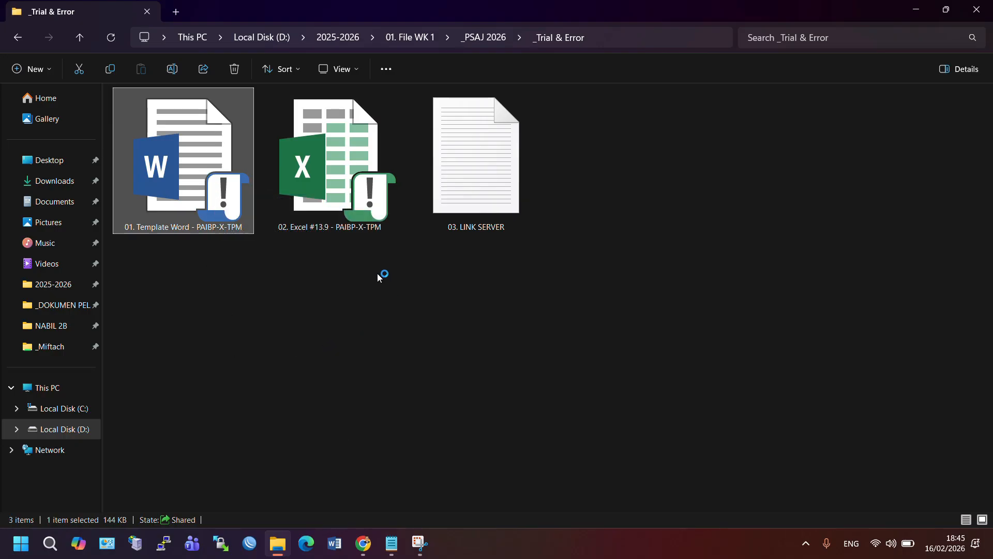
left_click(334, 171)
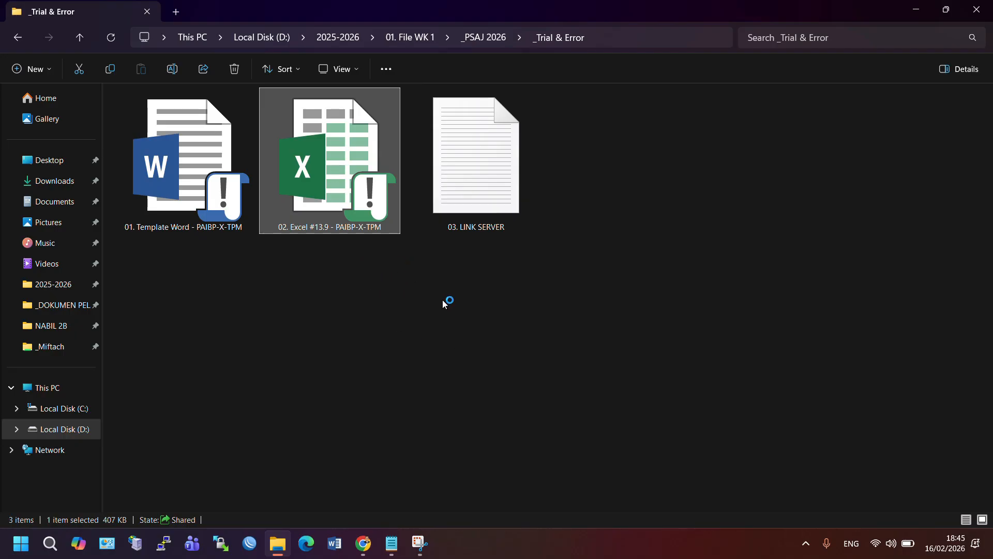
left_click(489, 169)
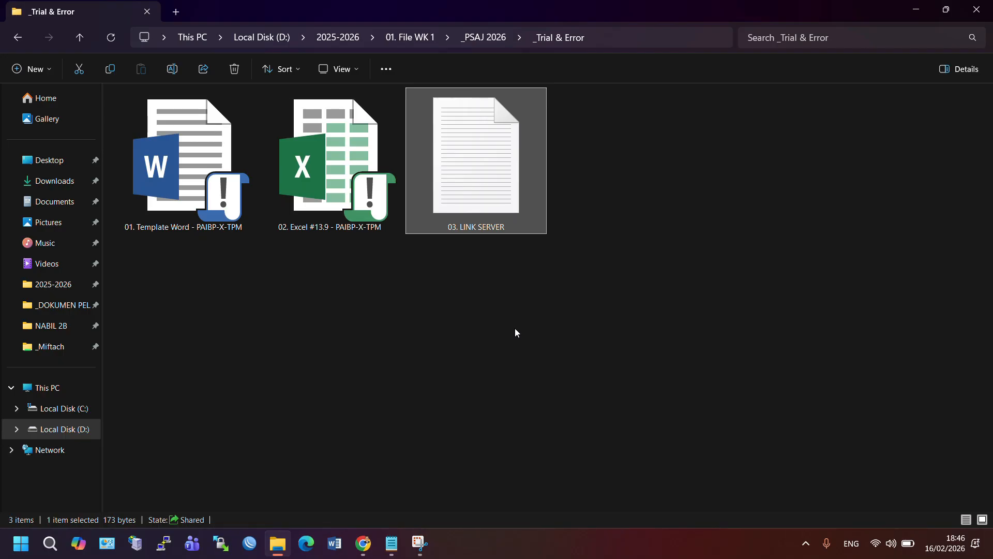
Open the "01. Template Word - PAIBP-X-TPM" document with its macros enabled and save its changes
double_click(195, 179)
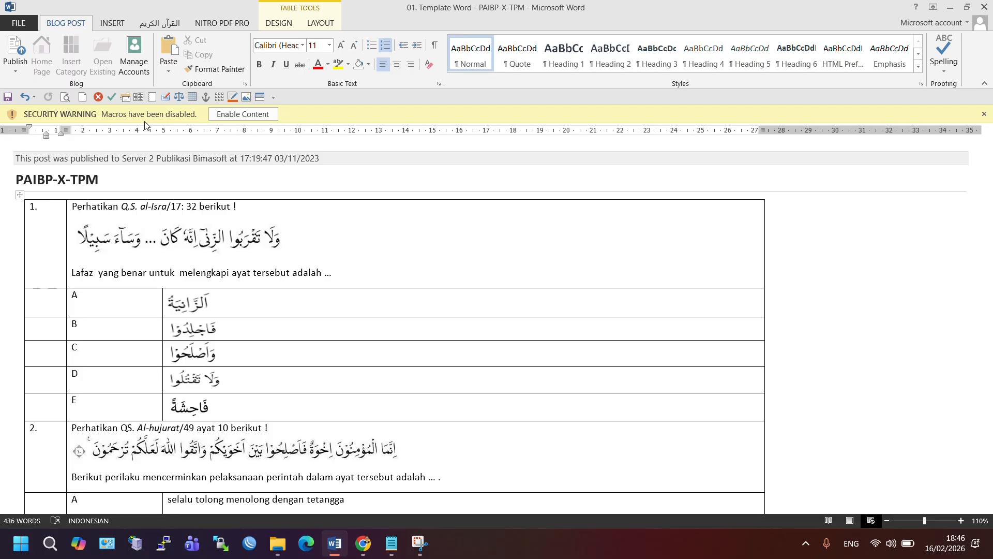
left_click(262, 114)
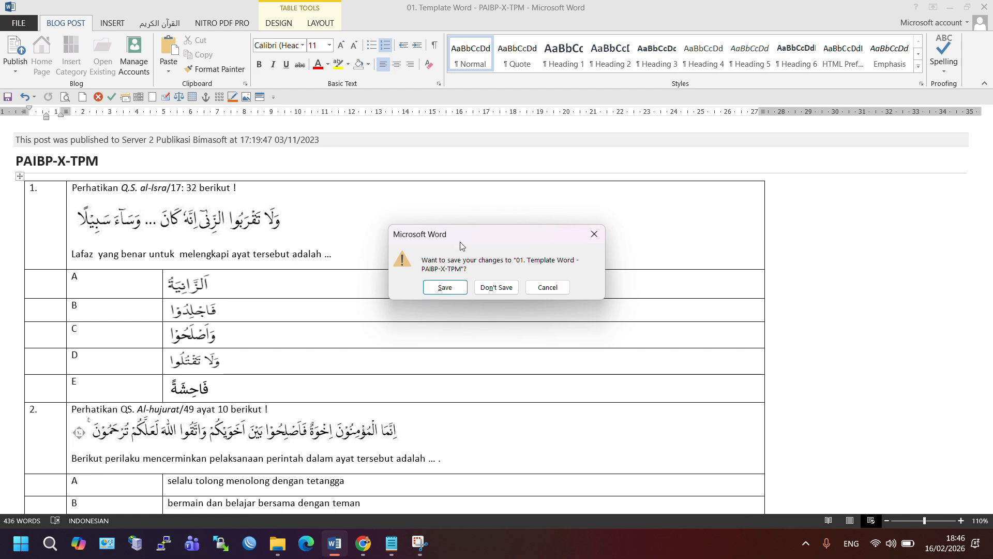
left_click(447, 290)
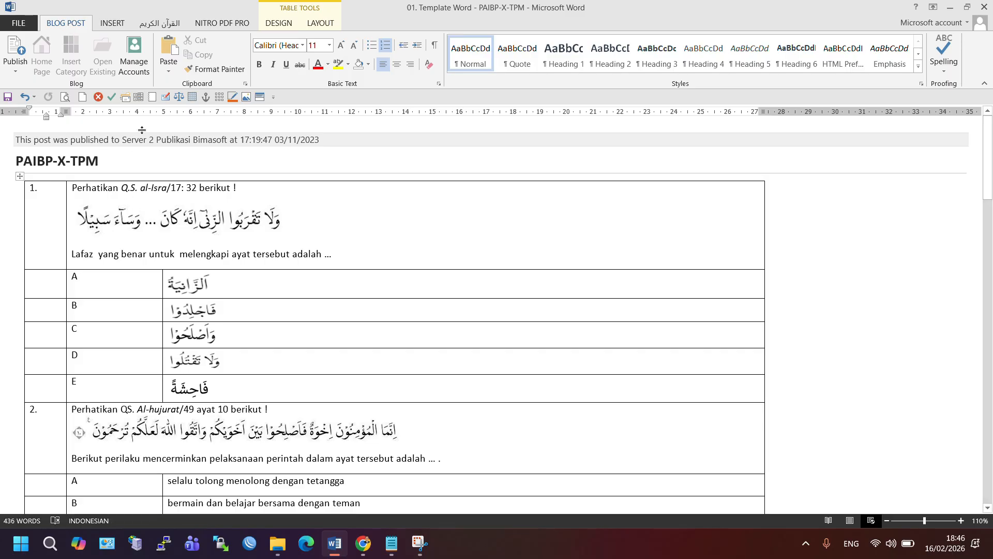
Begin registering a new blog account in Word with WordPress as the blog provider
left_click(134, 56)
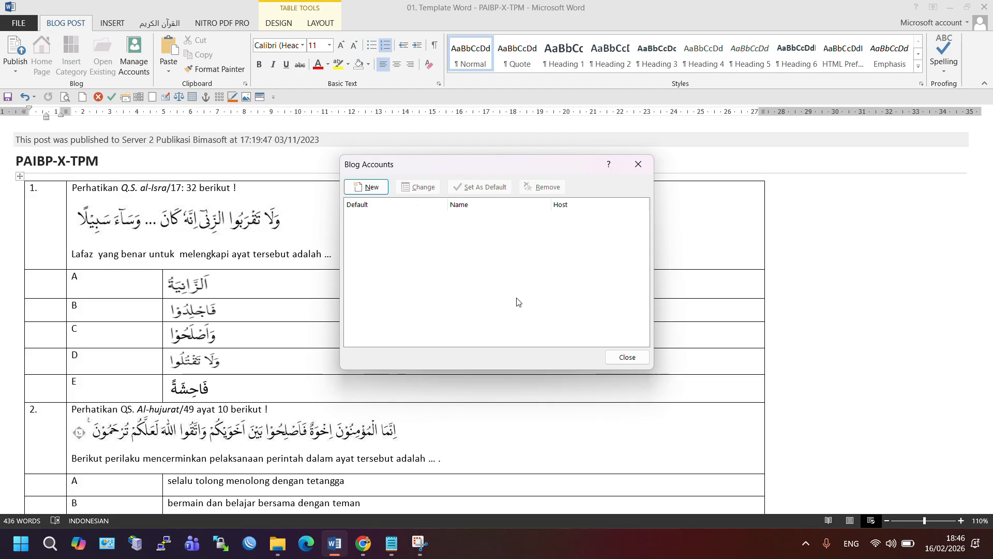
left_click(367, 187)
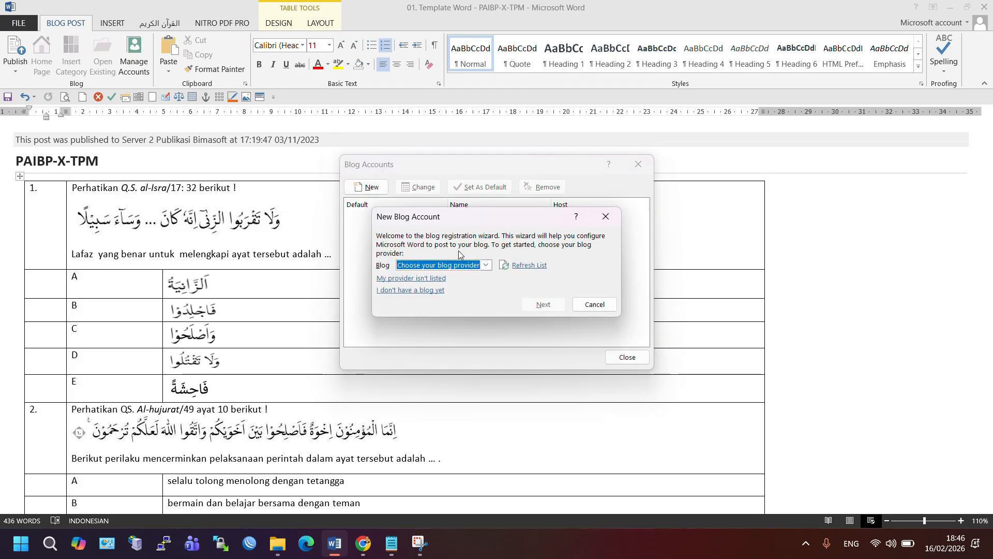
left_click(468, 268)
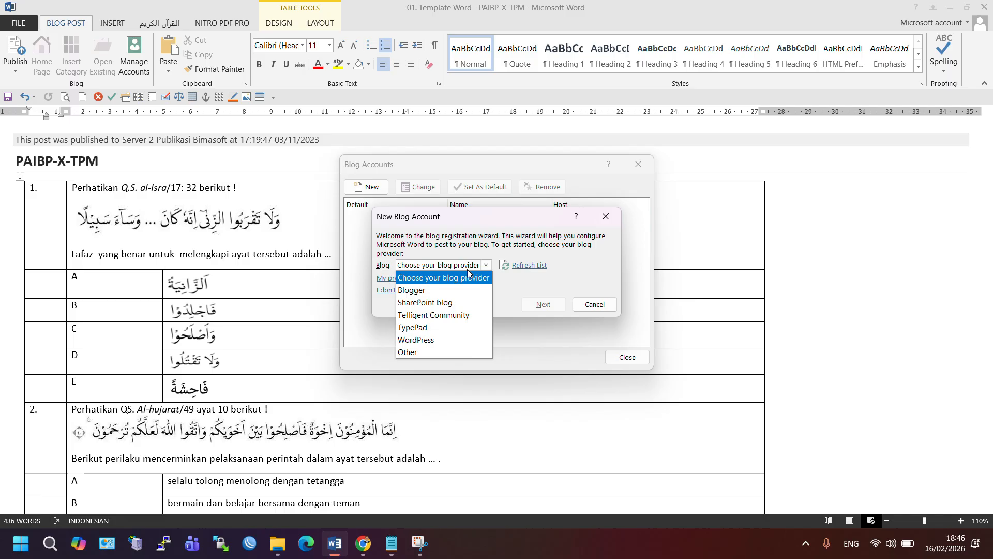
left_click(457, 339)
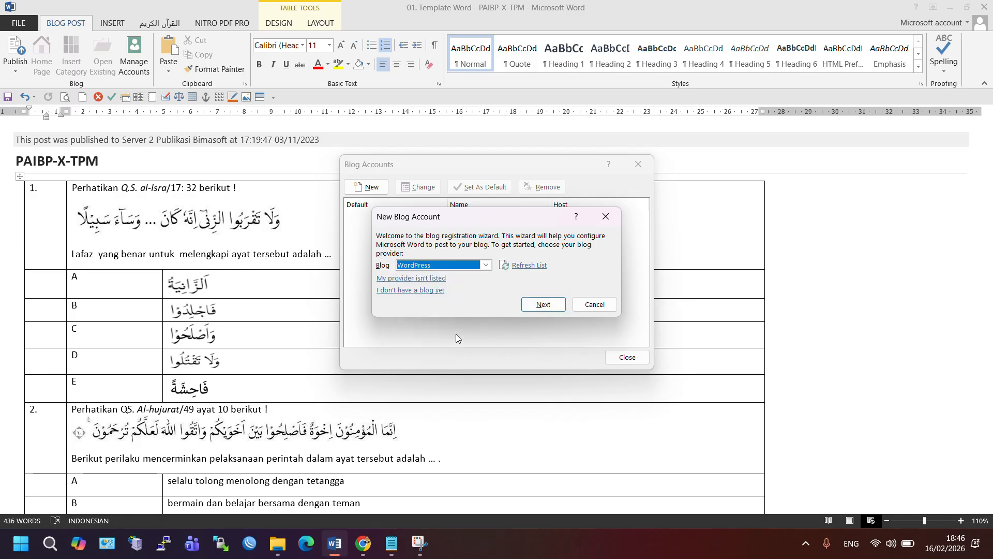
left_click(542, 304)
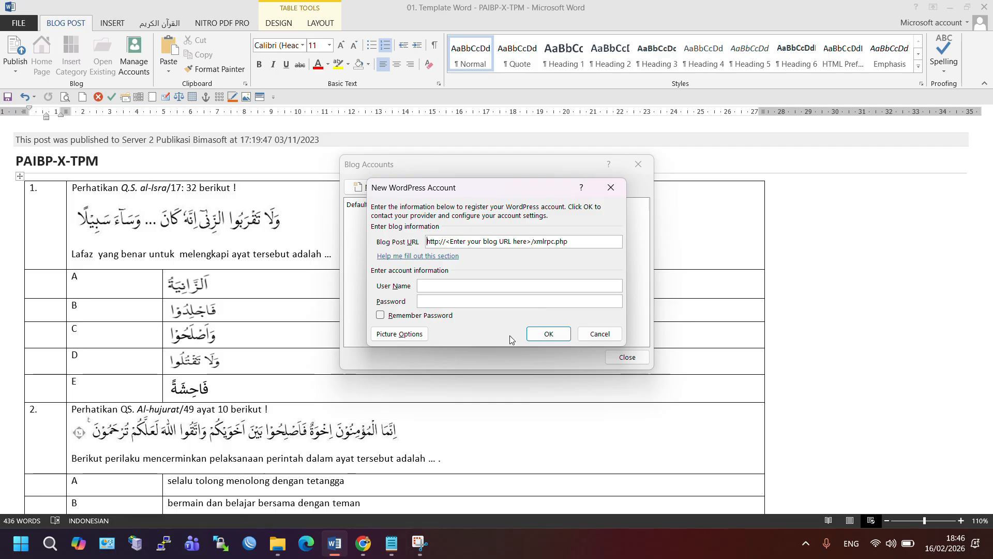
triple_click(576, 242)
key("BackSpace")
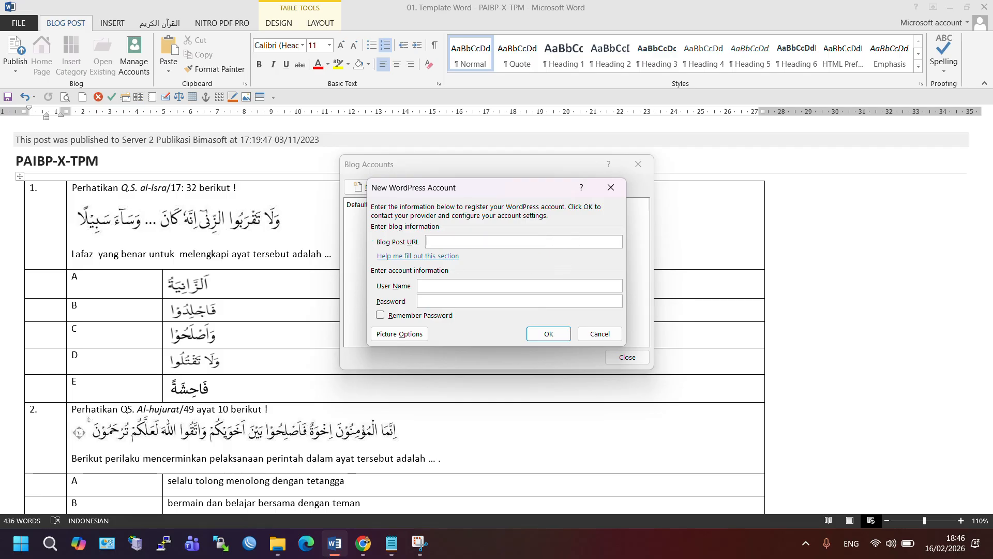
left_click(393, 544)
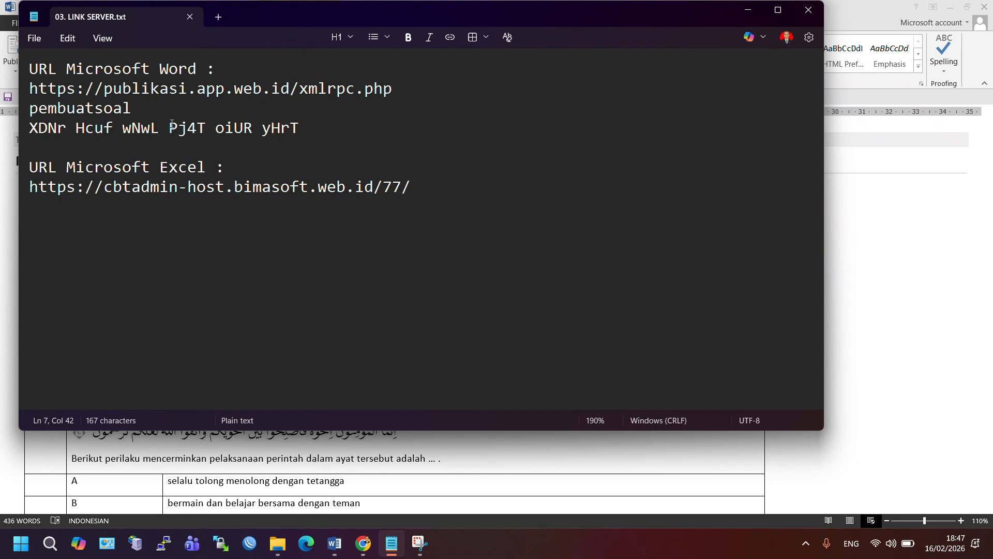
triple_click(25, 69)
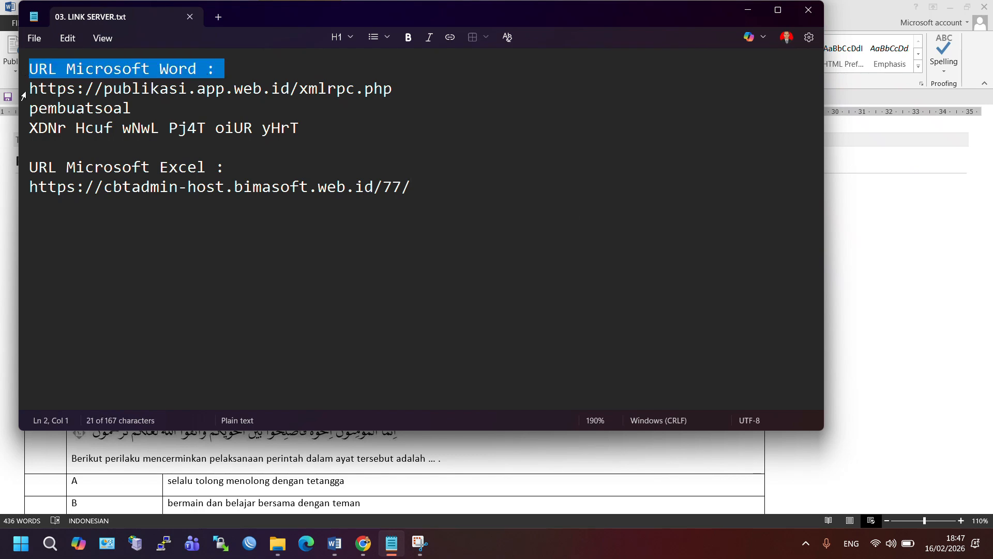
left_click_drag(32, 90, 393, 93)
key("ctrl+c")
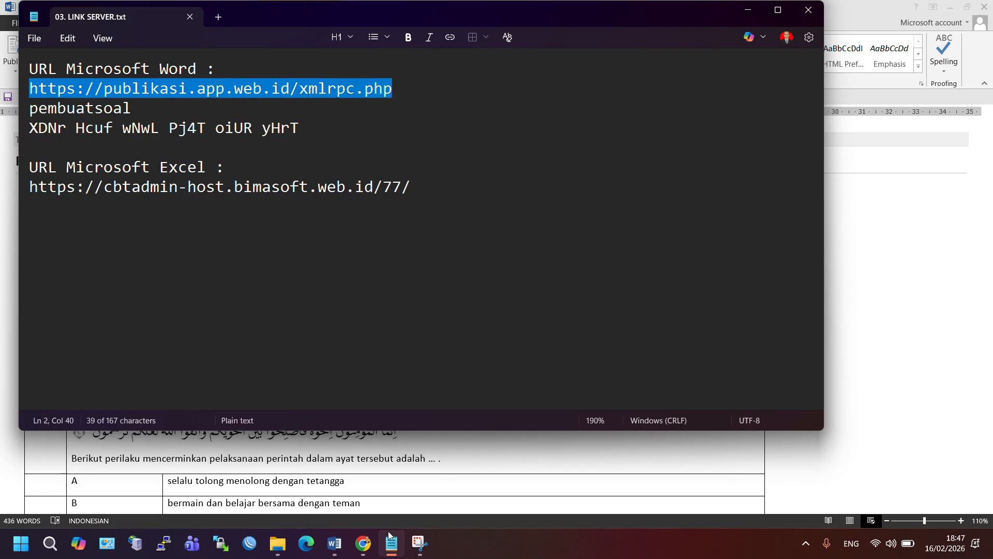
left_click(335, 543)
left_click(456, 239)
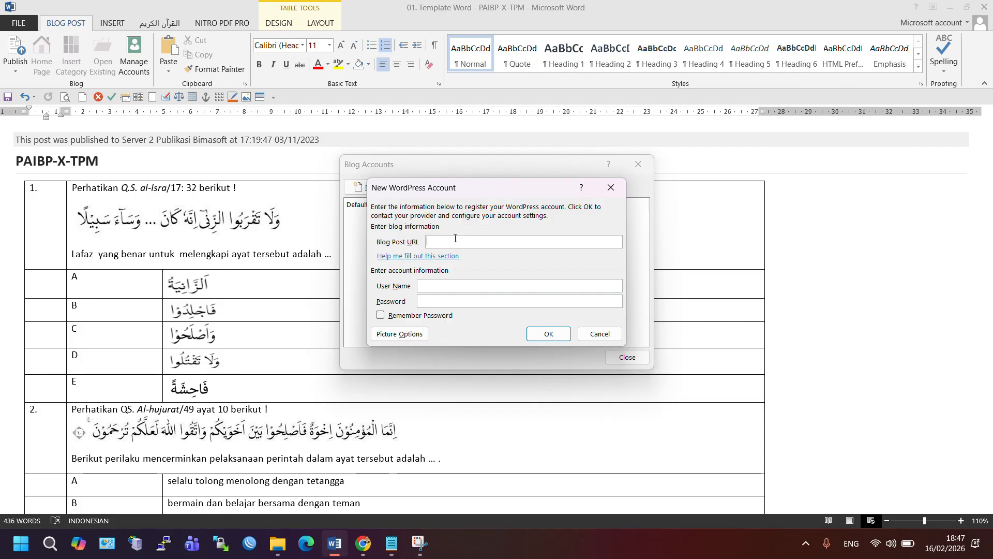
key("ctrl+v")
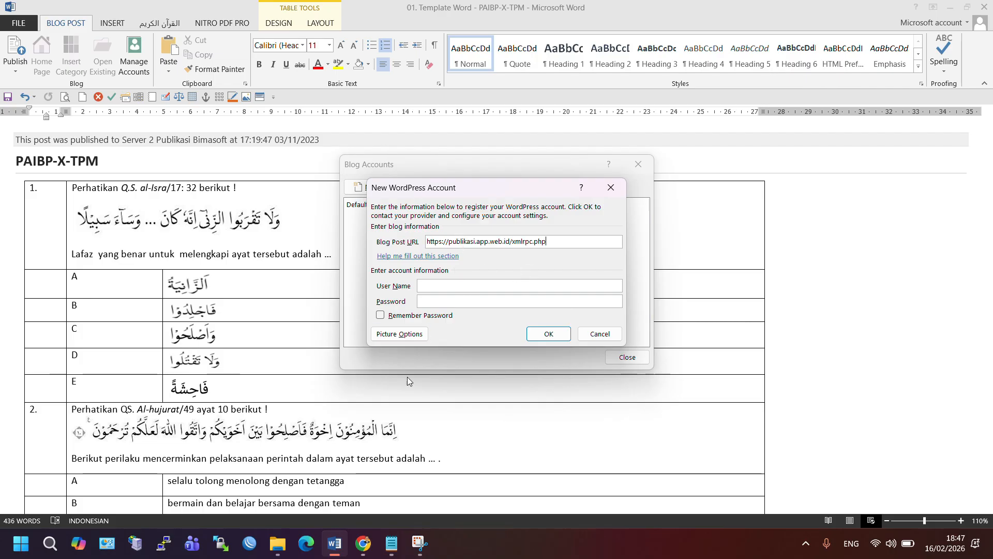
Copy "pembuatsoal" from the LINK SERVER text file in as the WordPress account's user name
left_click(392, 543)
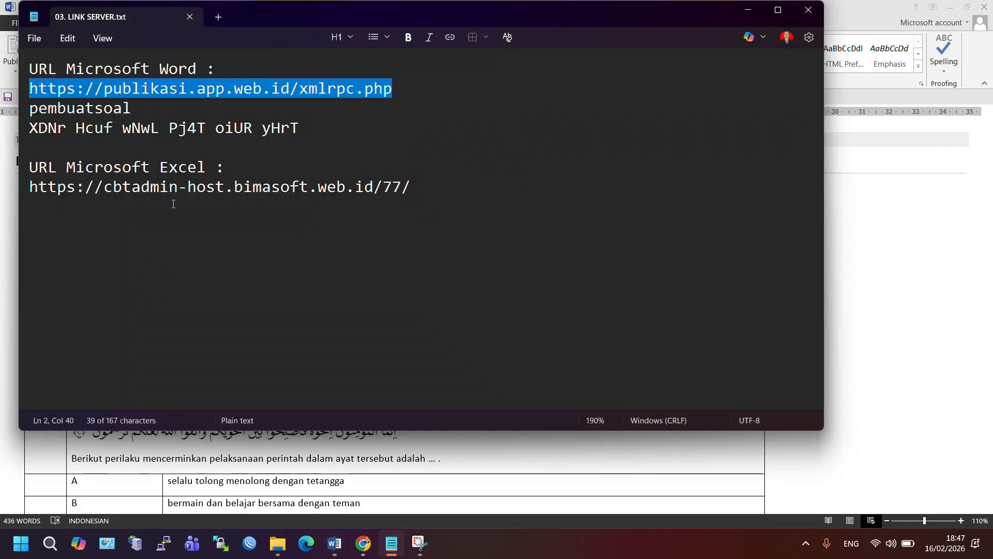
double_click(65, 113)
key("ctrl+c")
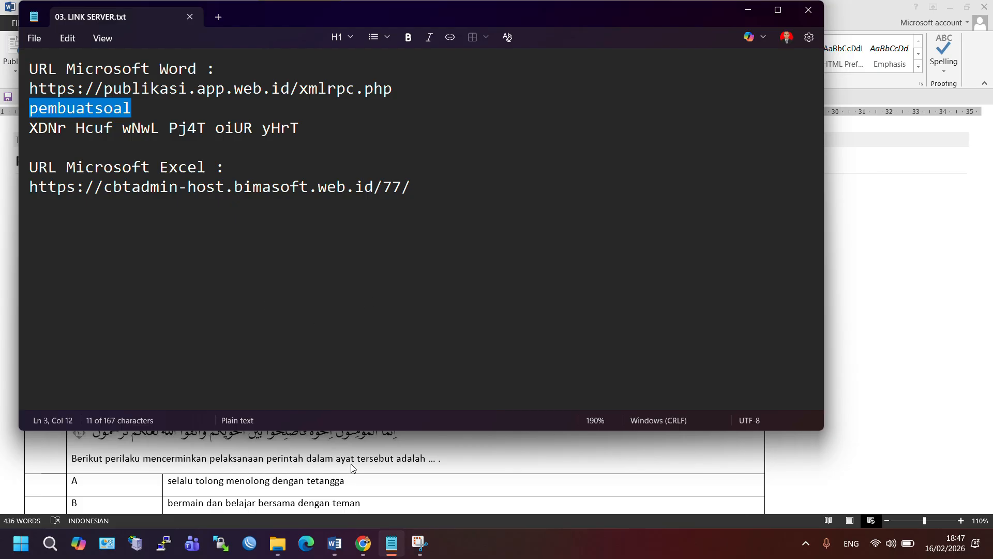
left_click(334, 543)
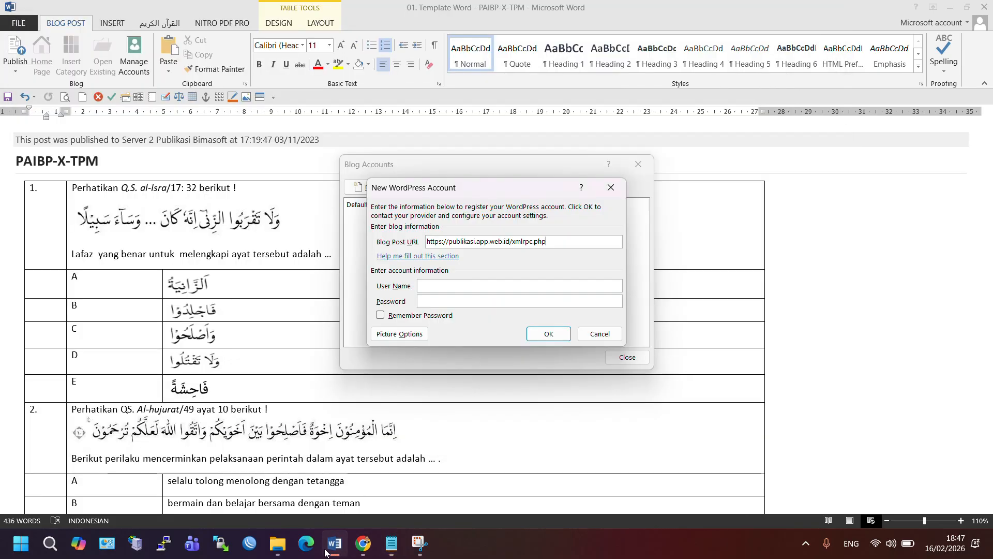
left_click(437, 288)
key("ctrl+v")
Copy the account password from the LINK SERVER text file into the Password field and have Word remember it
key("alt+Tab")
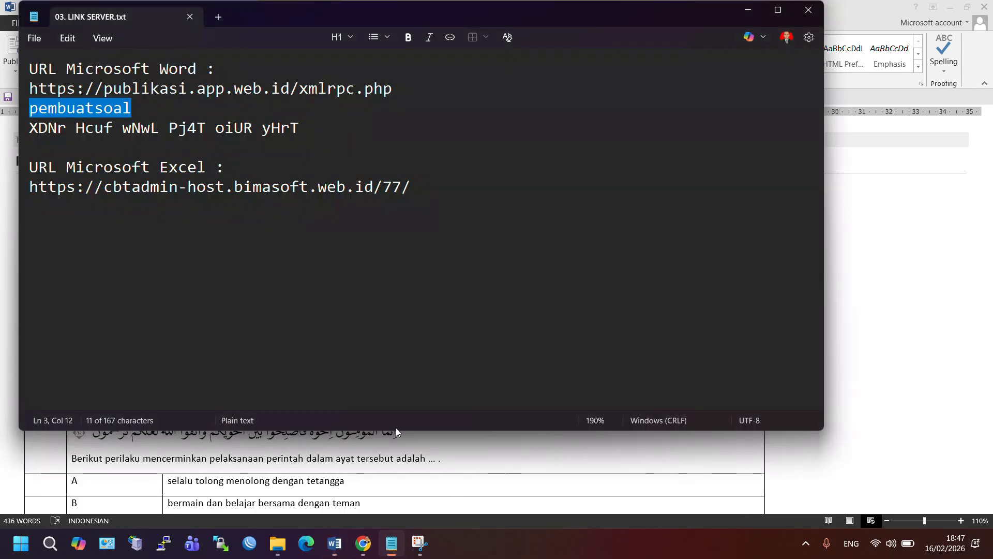
left_click_drag(32, 124, 300, 127)
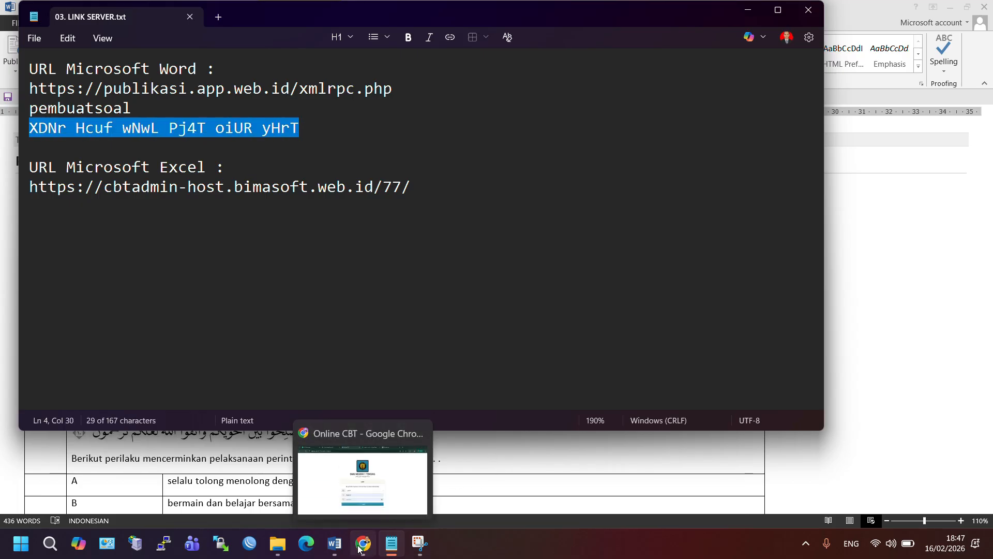
left_click(335, 544)
left_click(446, 303)
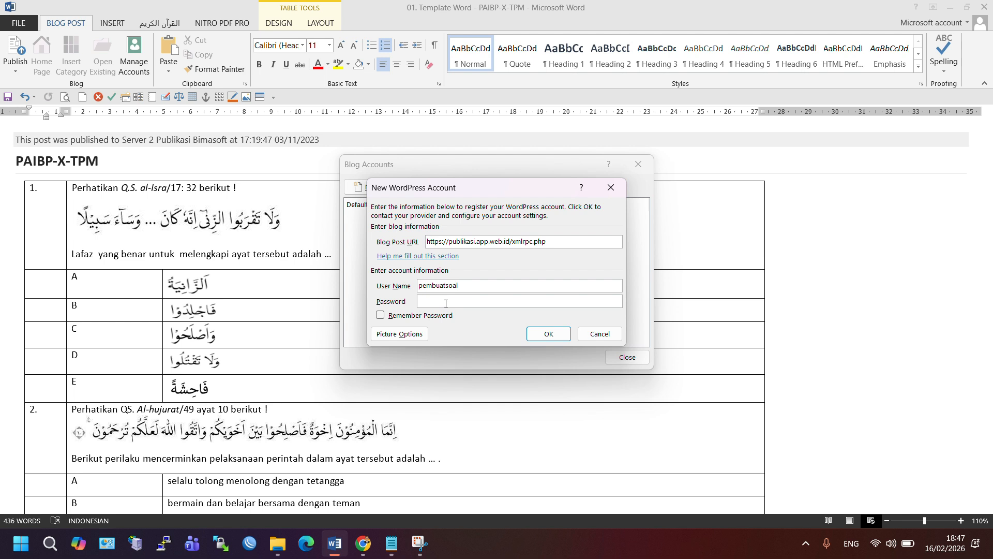
key("ctrl+v")
left_click(382, 316)
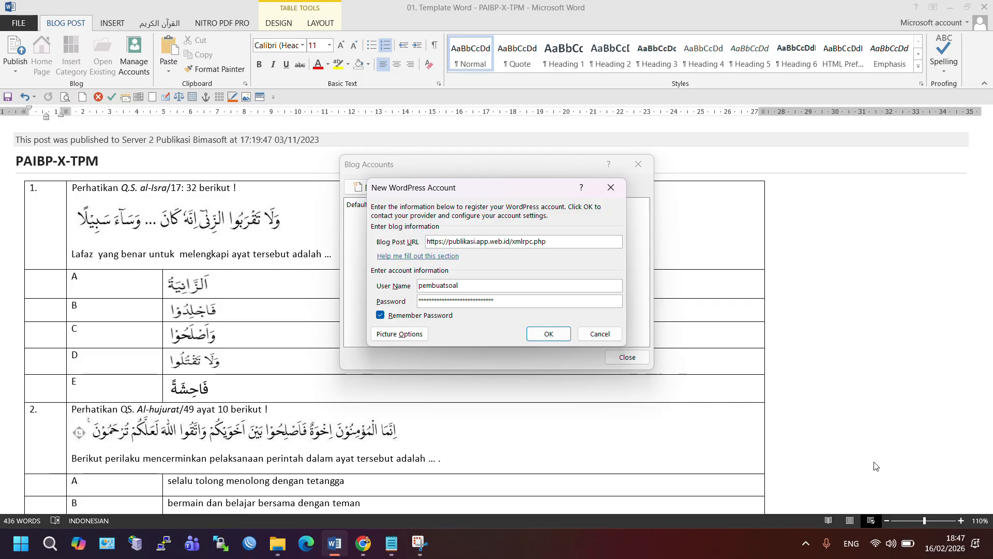
Submit the WordPress account registration, acknowledge it and close the list of blog accounts
left_click(875, 548)
left_click(876, 548)
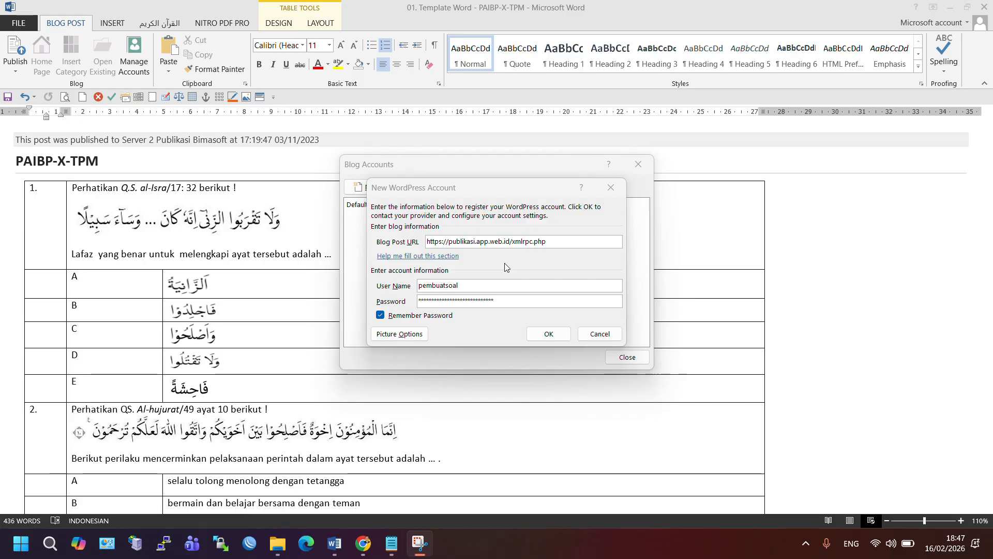
left_click(547, 335)
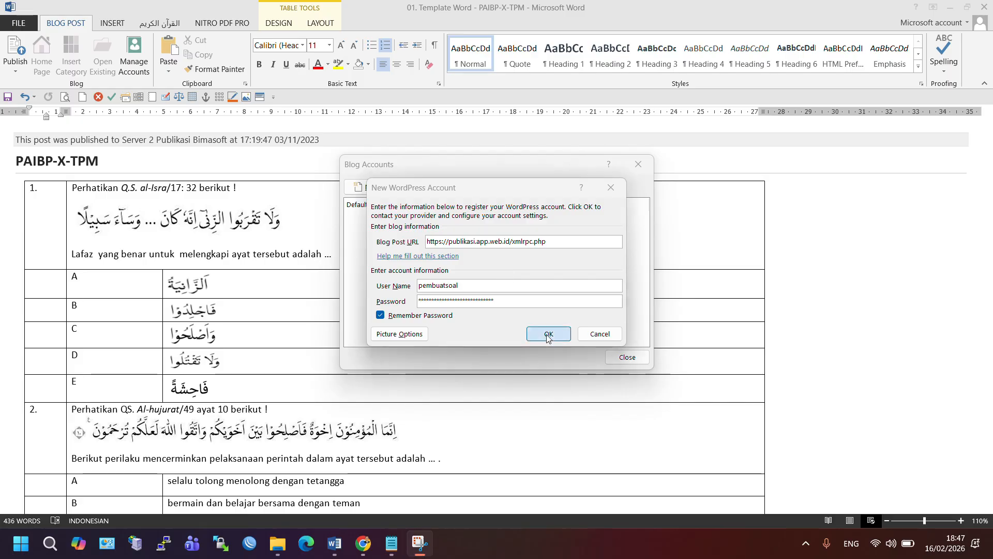
left_click(548, 335)
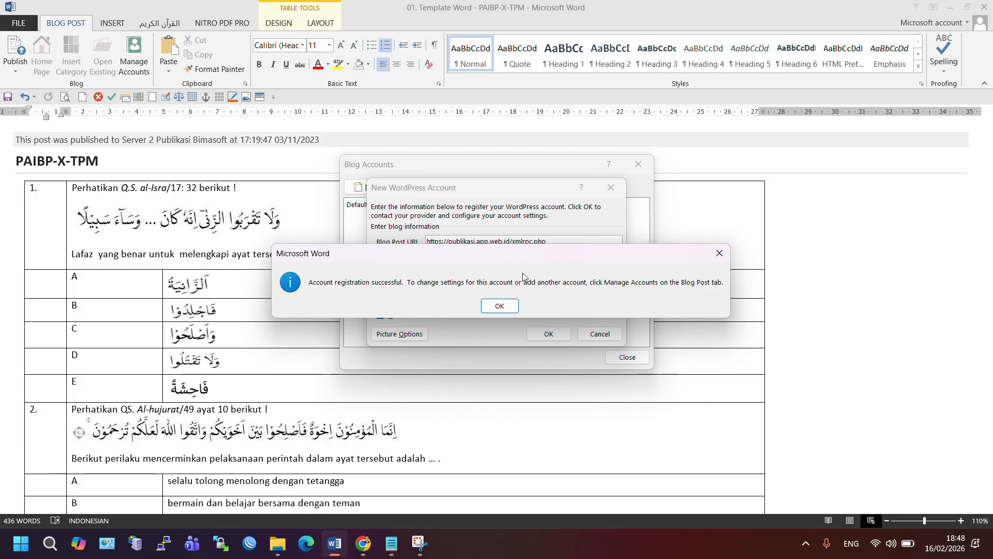
left_click(499, 306)
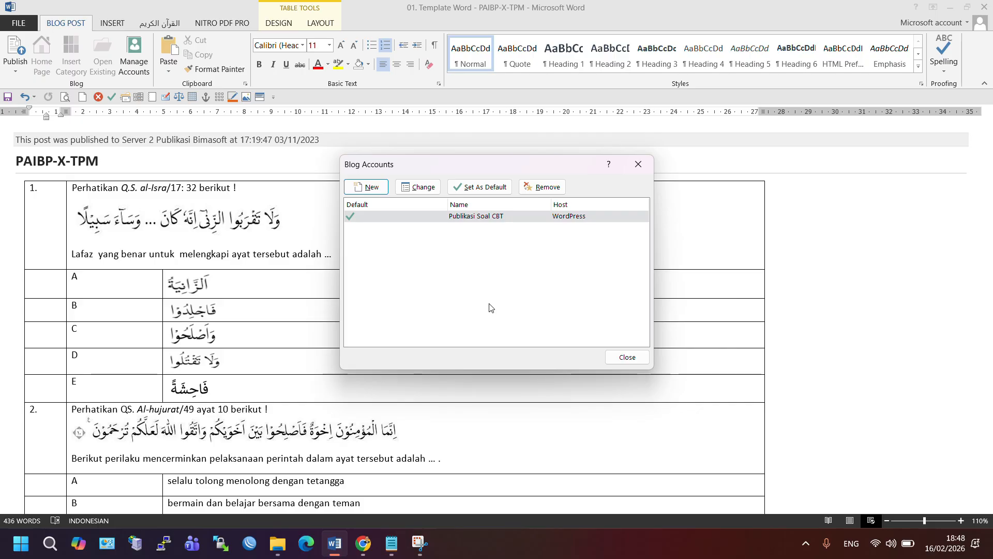
left_click(629, 358)
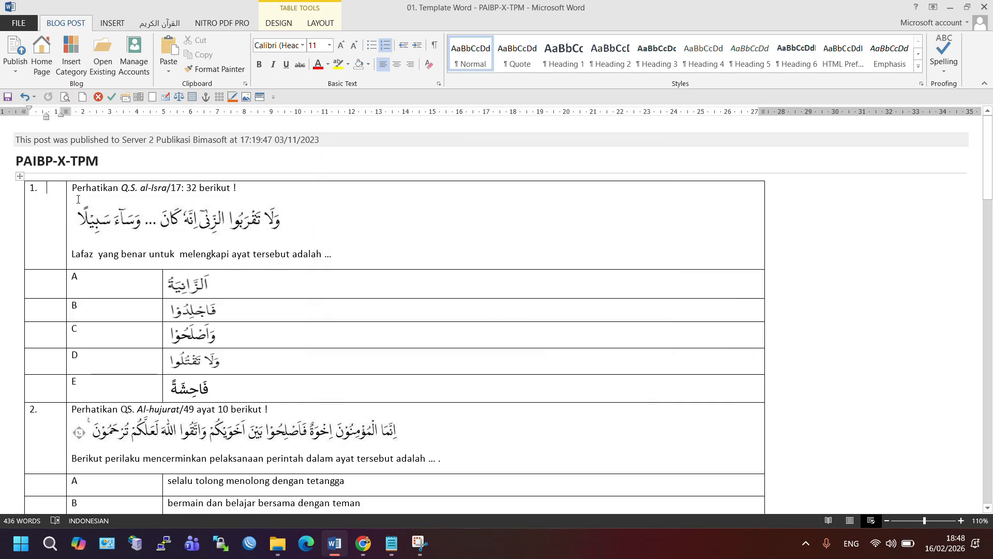
left_click_drag(72, 188, 334, 252)
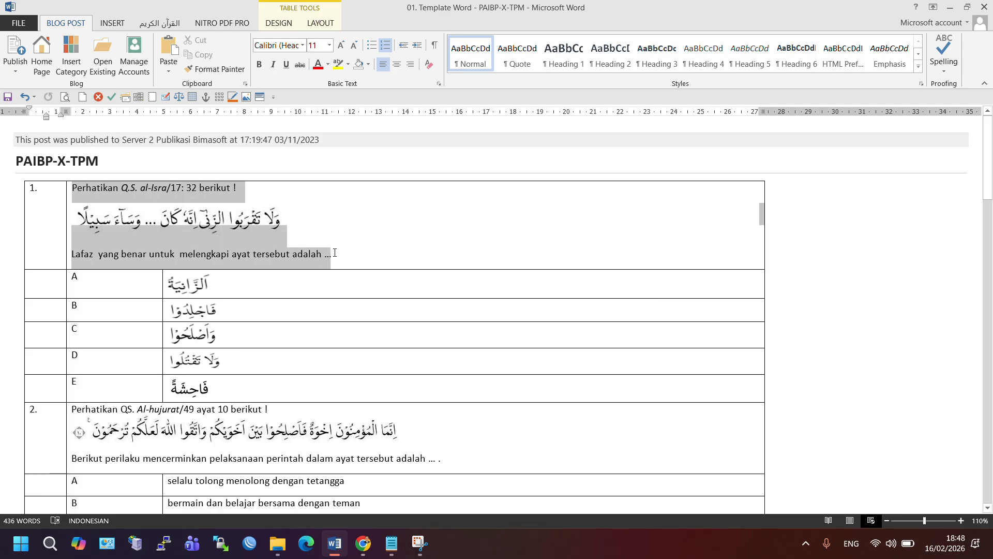
left_click(266, 285)
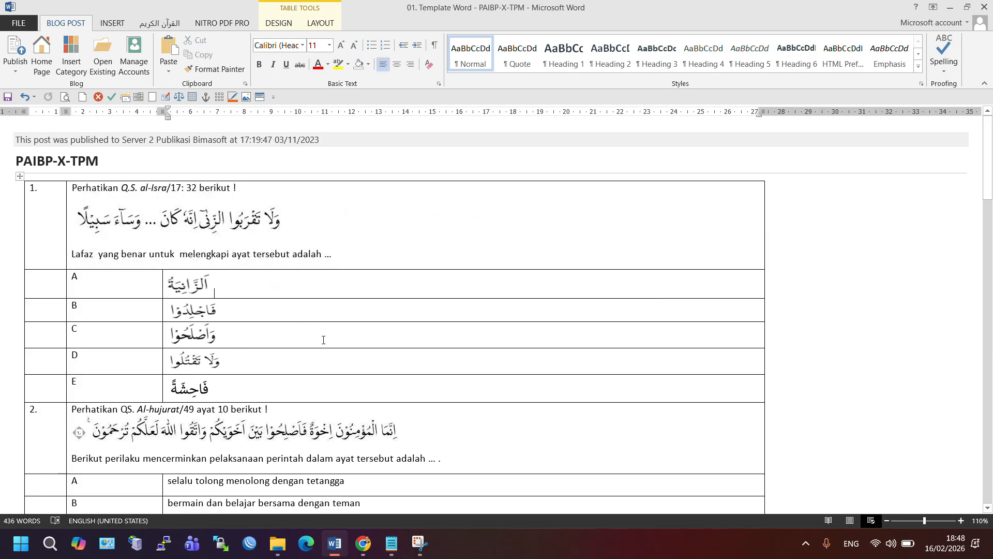
left_click_drag(60, 190, 362, 391)
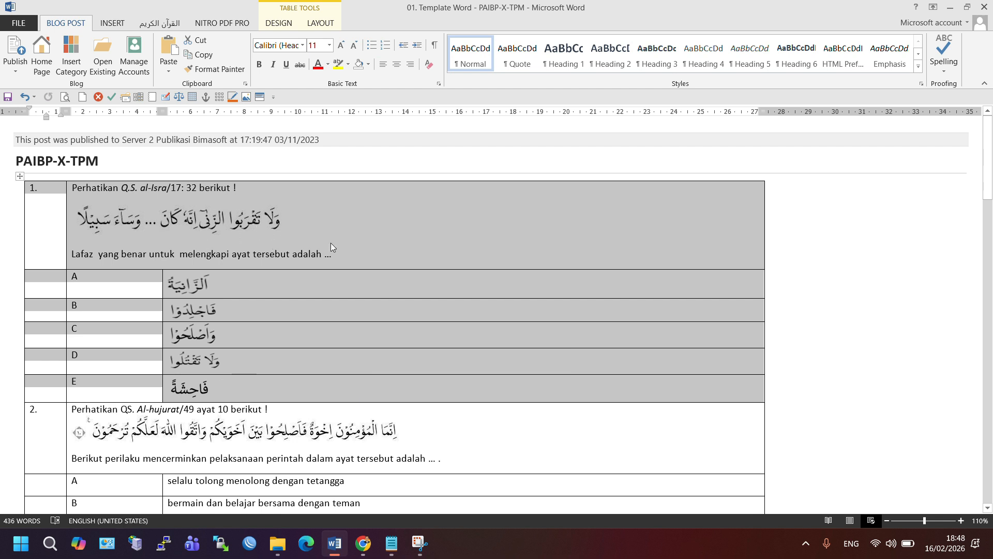
left_click(376, 251)
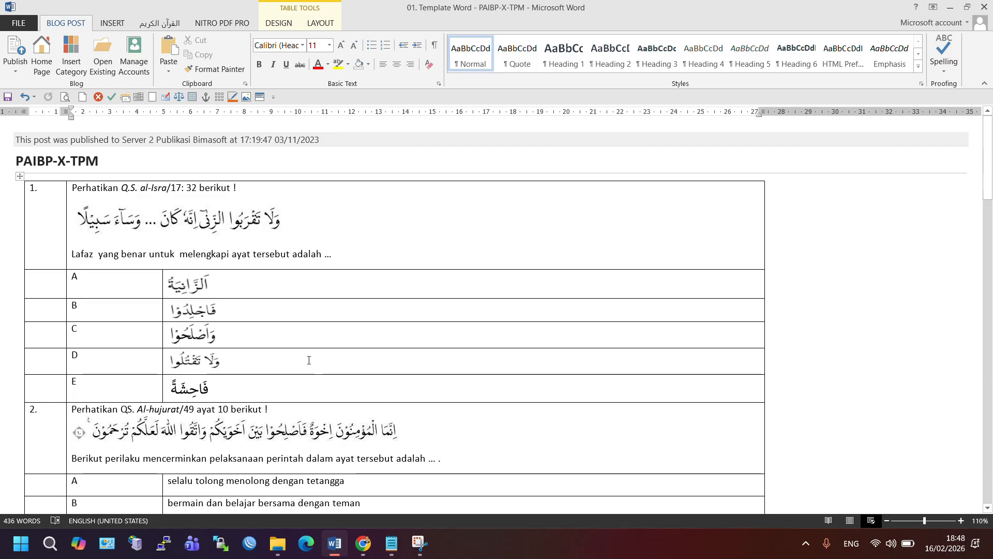
left_click(114, 220)
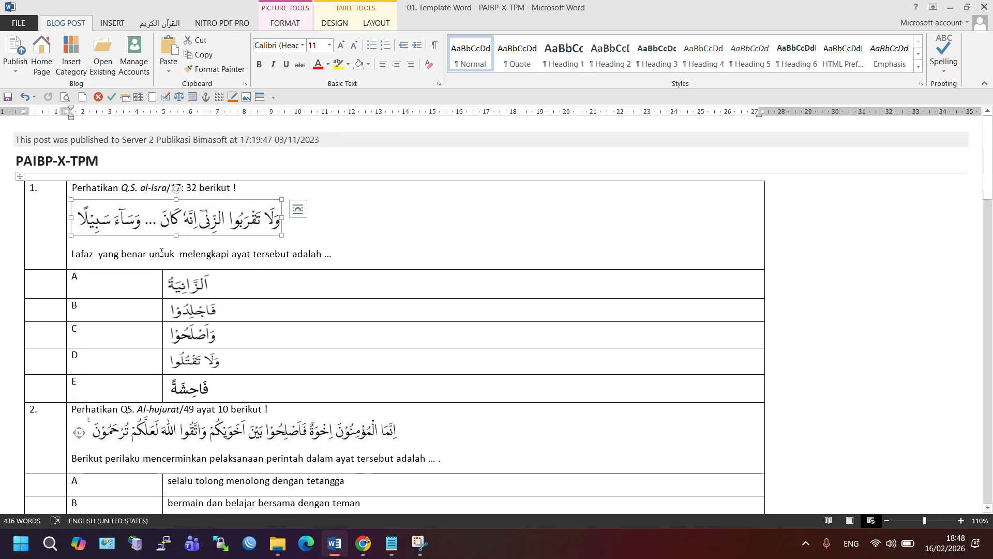
left_click(113, 188)
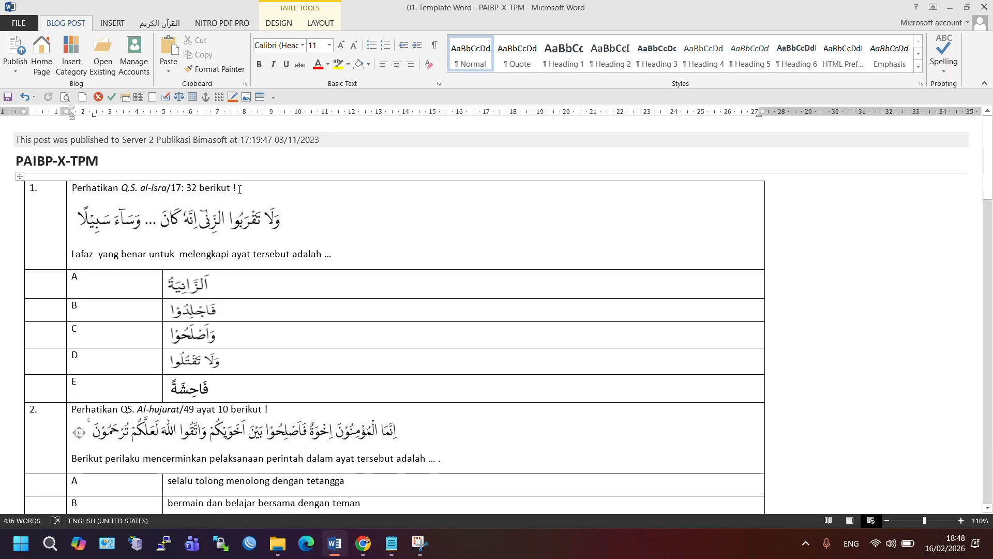
Examine the layout of multiple-choice questions 1 and 2, including question text, Arabic verse images and answer options A to E
left_click(86, 188)
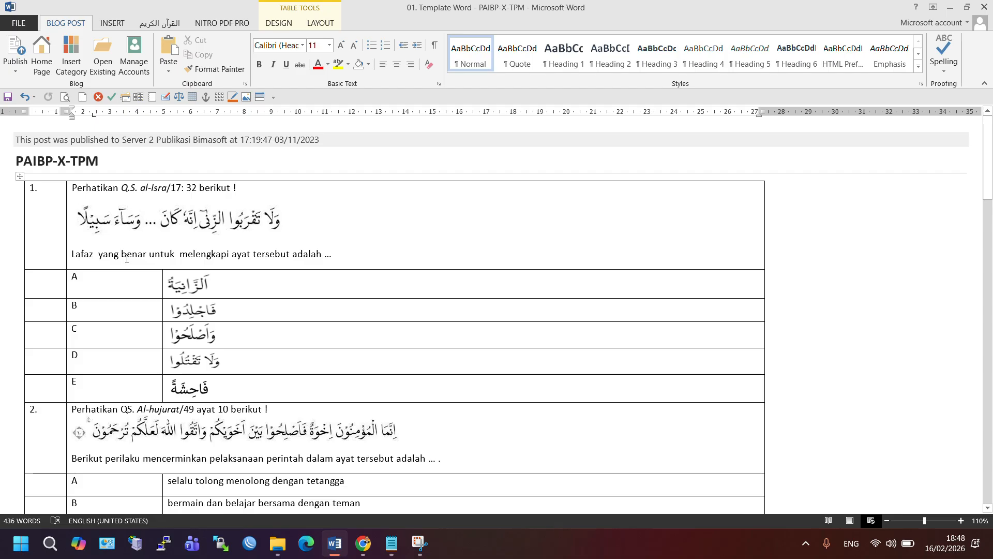
left_click(207, 230)
left_click(365, 250)
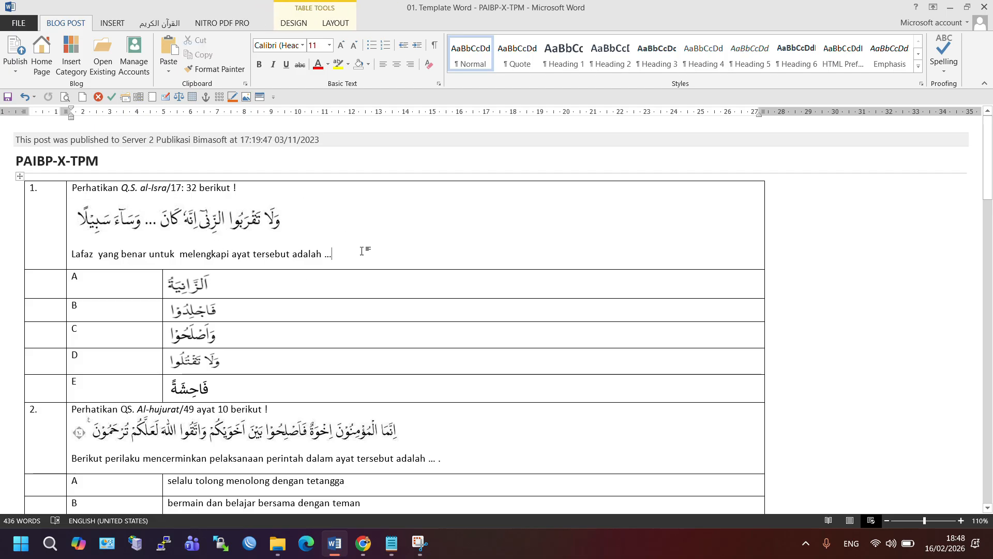
left_click_drag(72, 253, 327, 252)
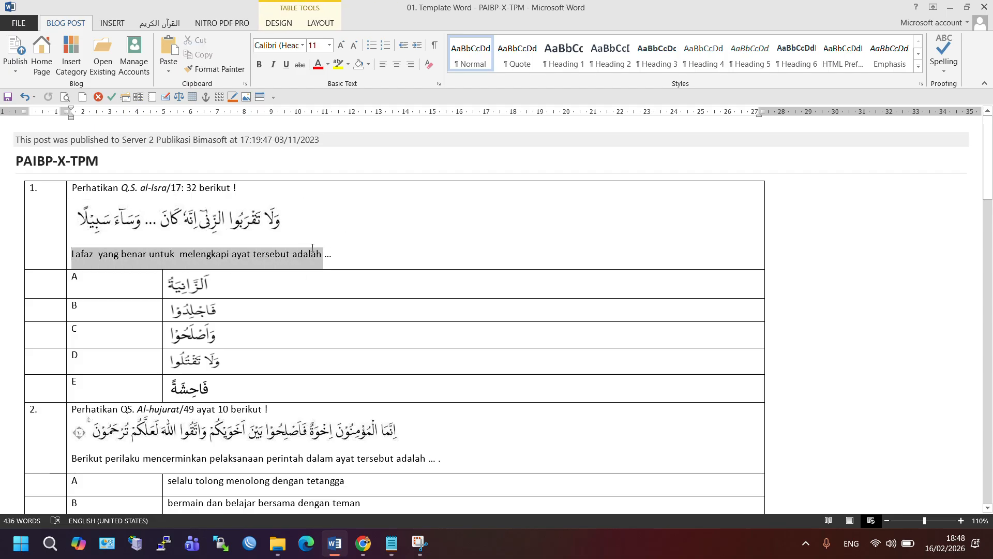
triple_click(335, 247)
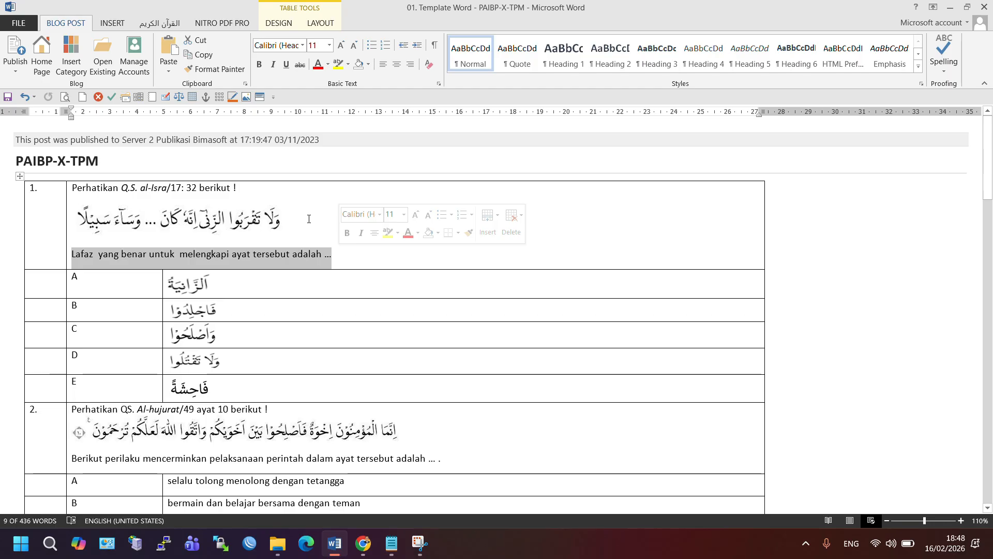
left_click(368, 254)
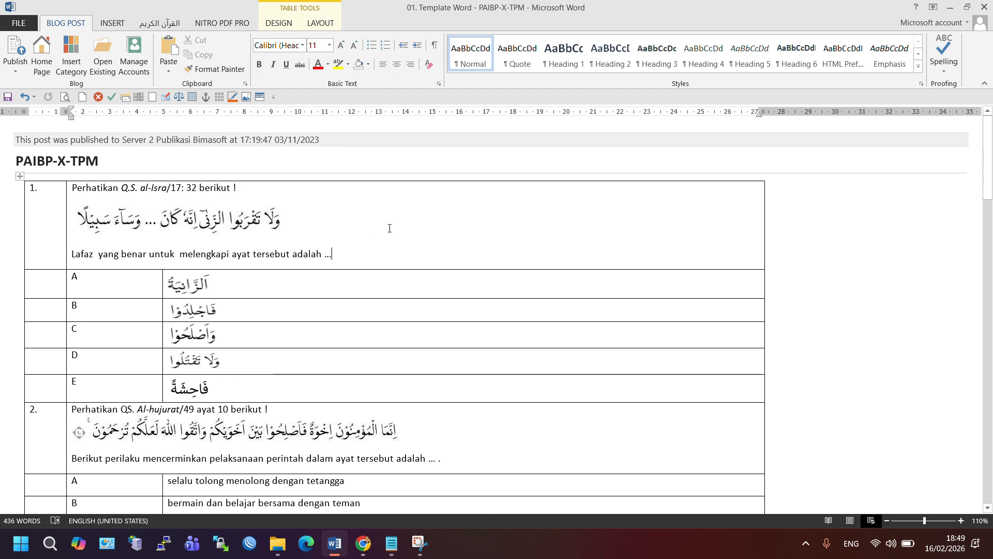
scroll(389, 228, "down", 2)
left_click(189, 216)
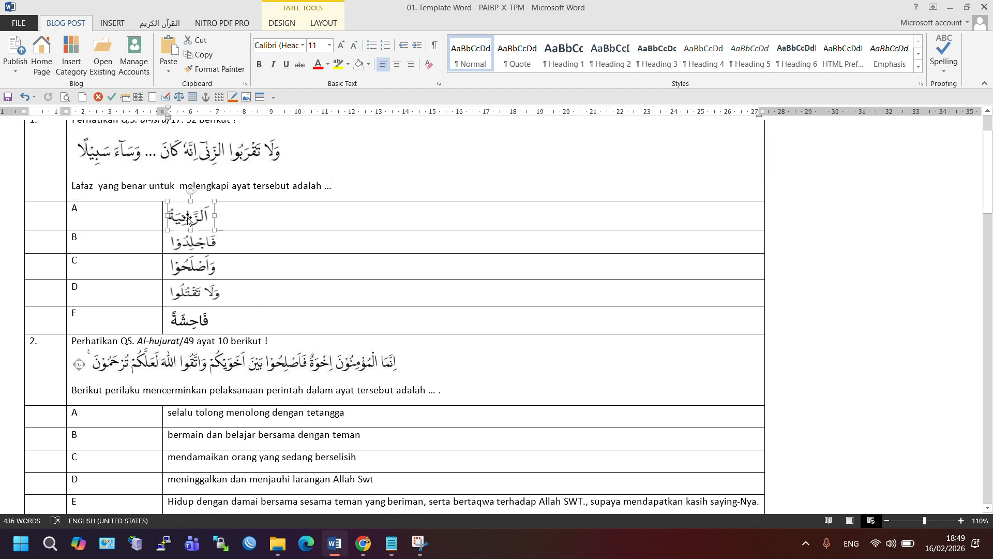
left_click(276, 218)
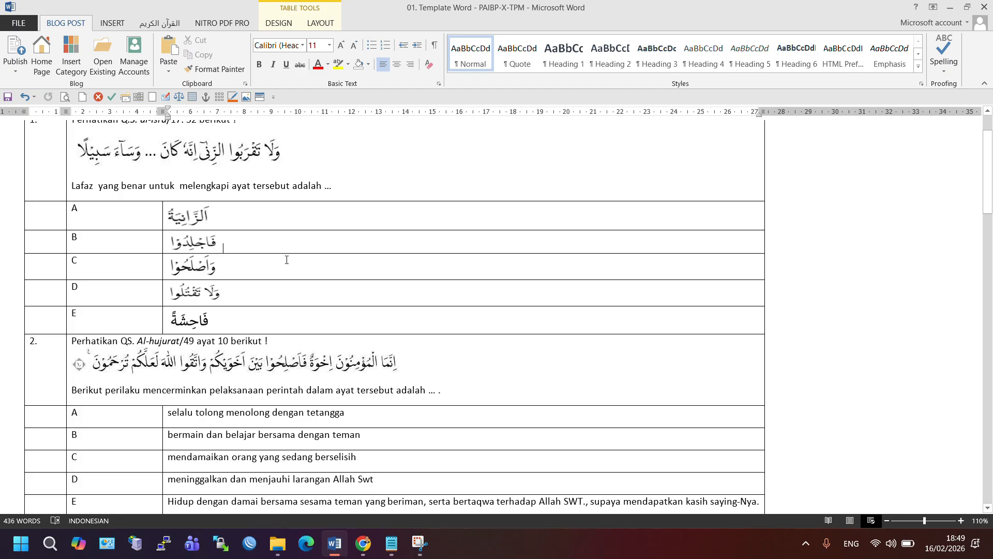
left_click(301, 289)
left_click(188, 219)
left_click(202, 268)
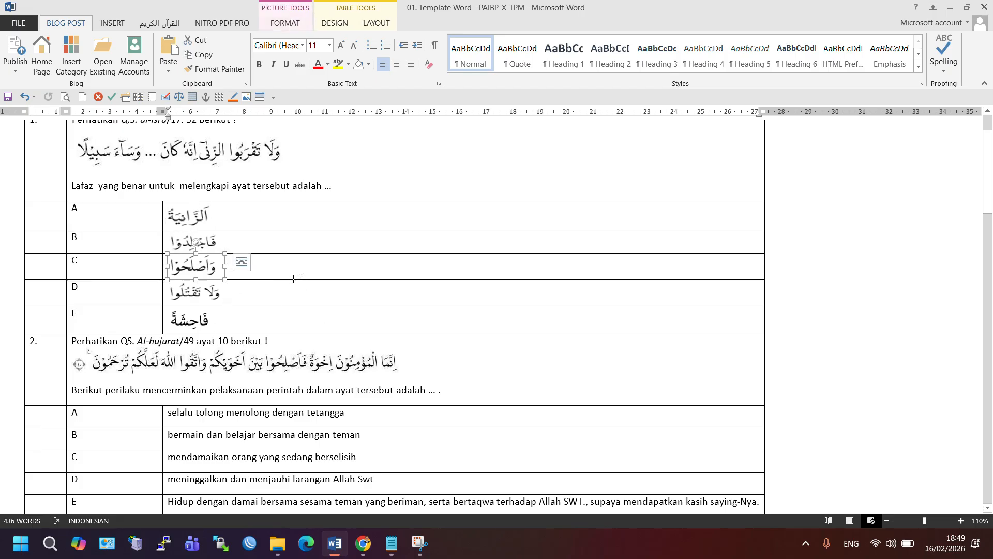
scroll(294, 278, "down", 3)
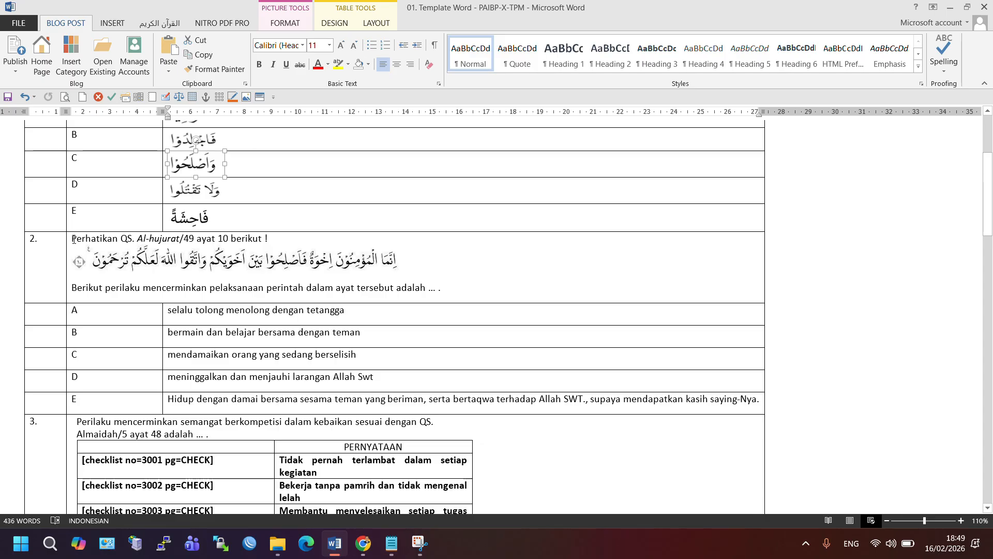
left_click(74, 240)
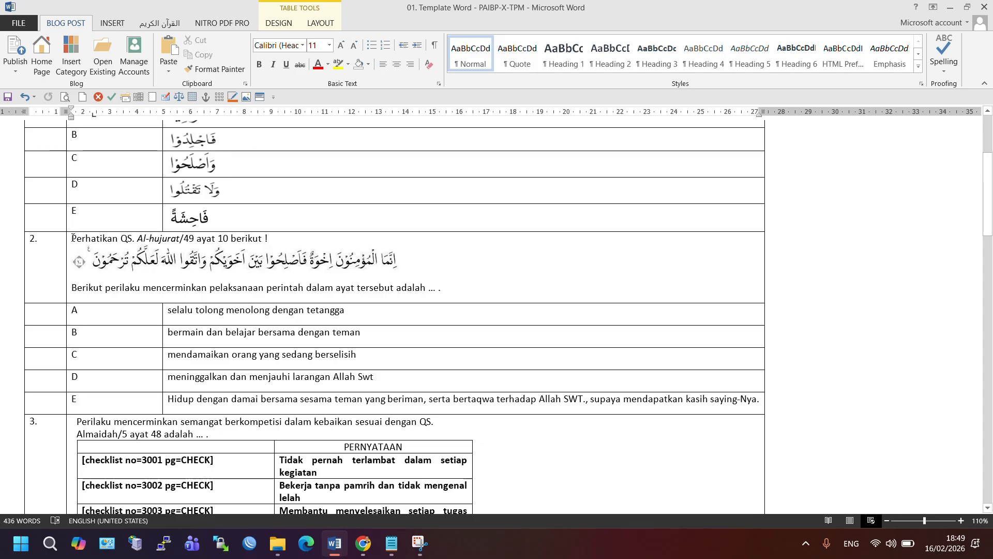
left_click_drag(73, 239, 398, 399)
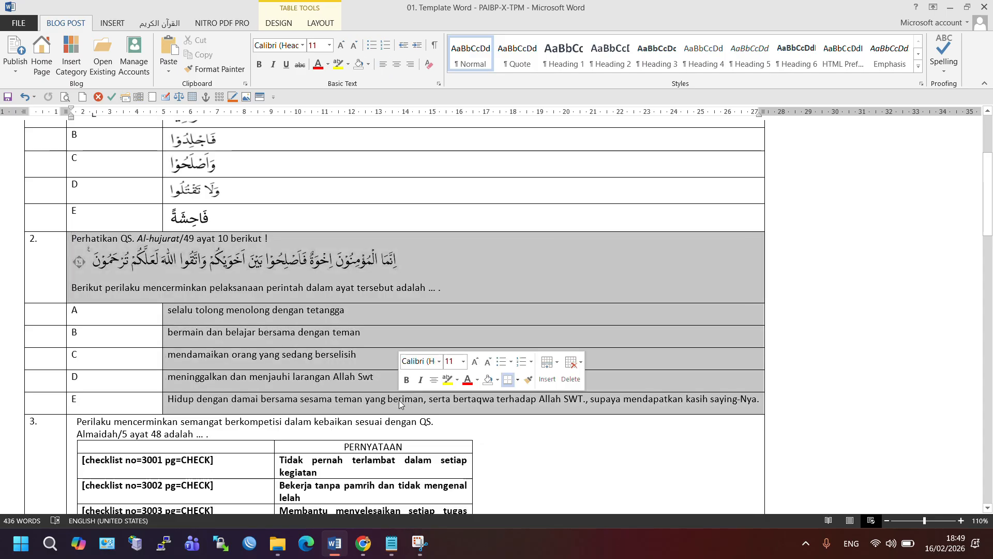
left_click(226, 273)
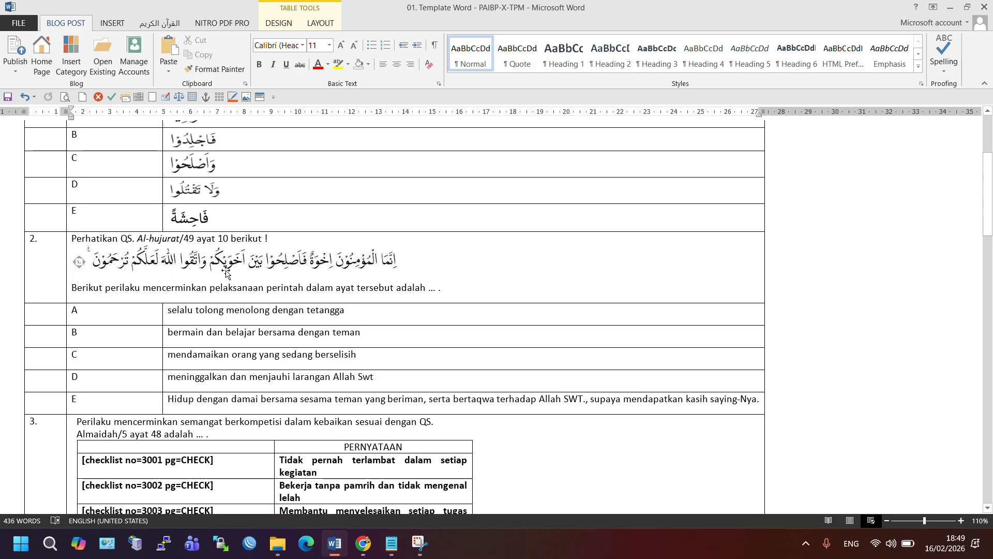
Examine question 3's statement table and its checklist codes numbered 3001 to 3005
scroll(282, 299, "down", 3)
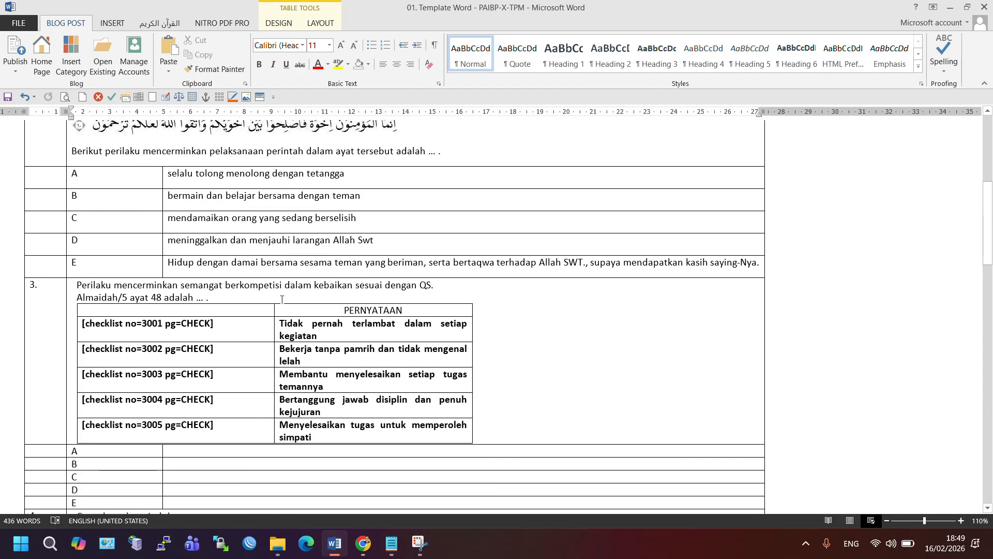
scroll(282, 299, "down", 2)
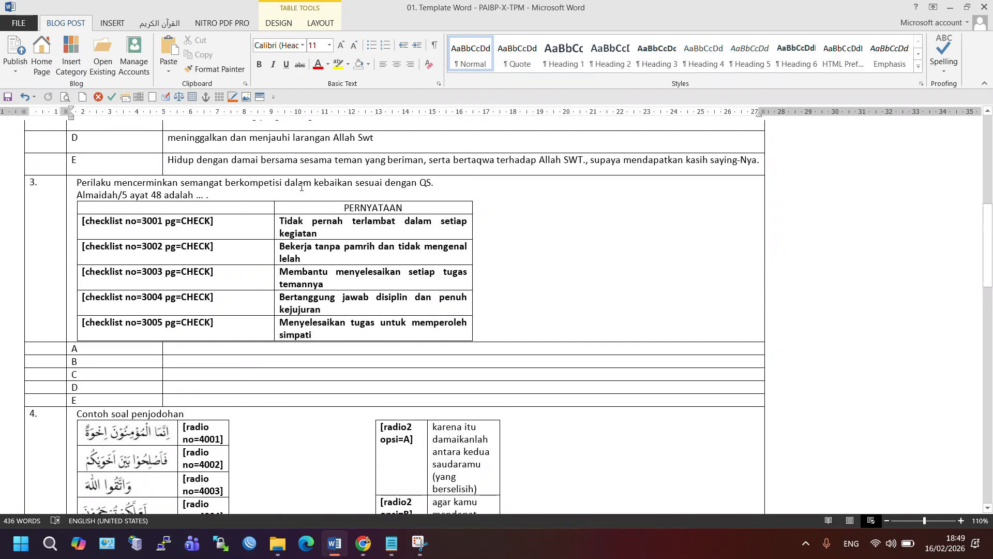
left_click(210, 184)
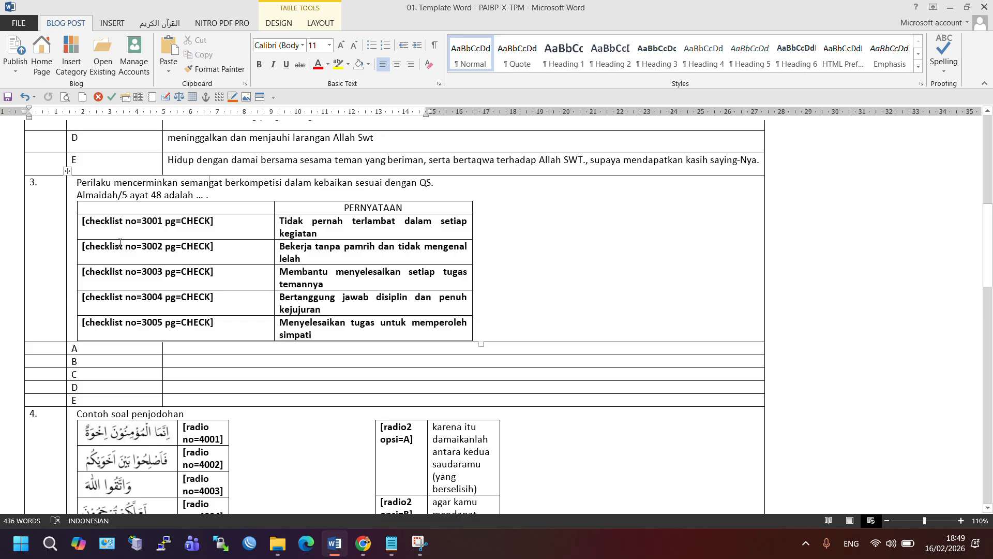
left_click_drag(83, 224, 386, 328)
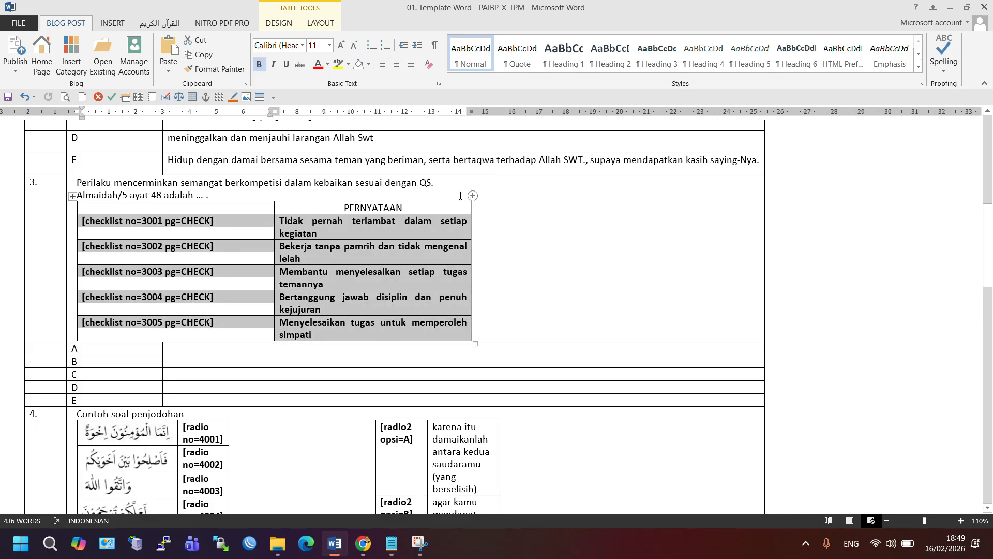
left_click(429, 25)
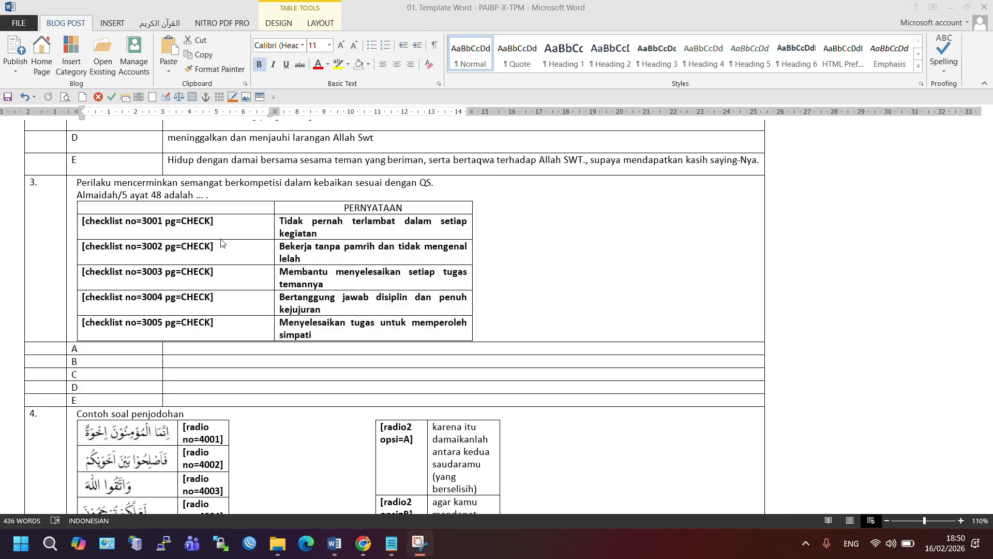
left_click(90, 226)
left_click(152, 235)
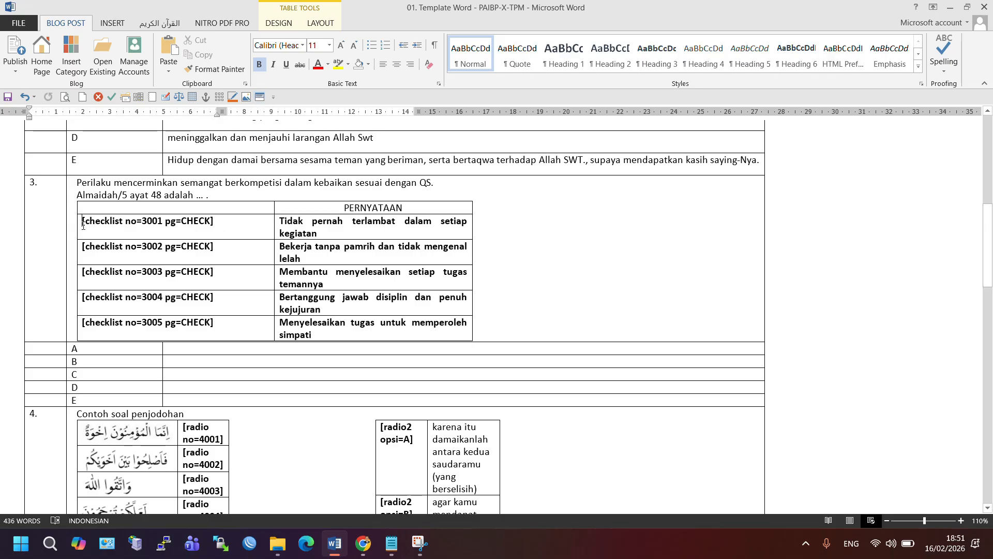
left_click_drag(79, 226, 408, 333)
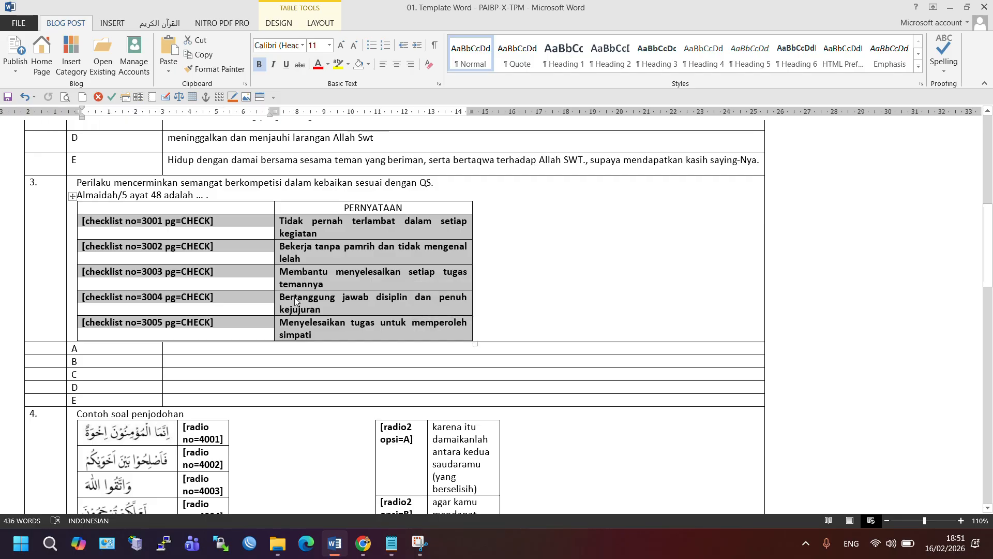
left_click(236, 252)
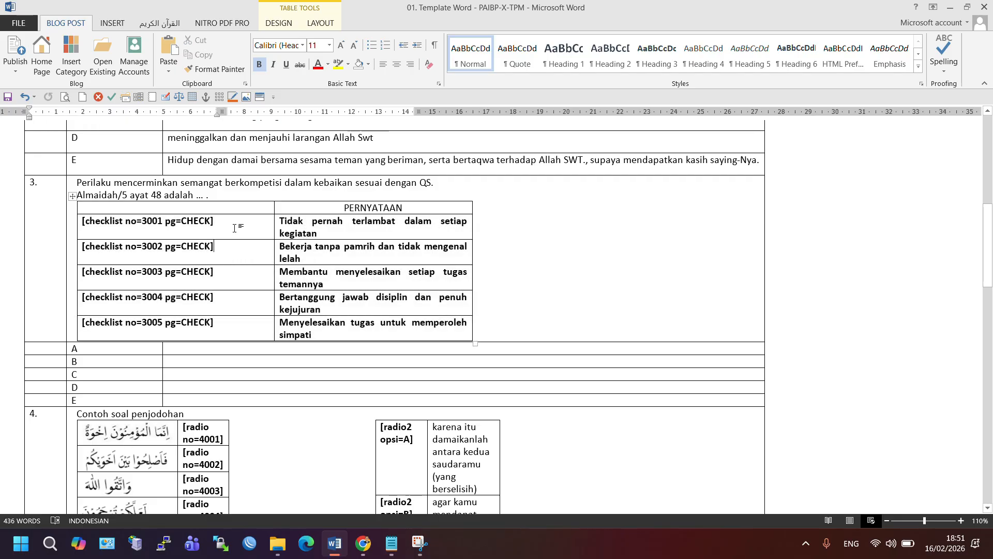
Make the word "penjodohan" bold in the heading of question 4
scroll(241, 244, "down", 2)
scroll(241, 243, "down", 4)
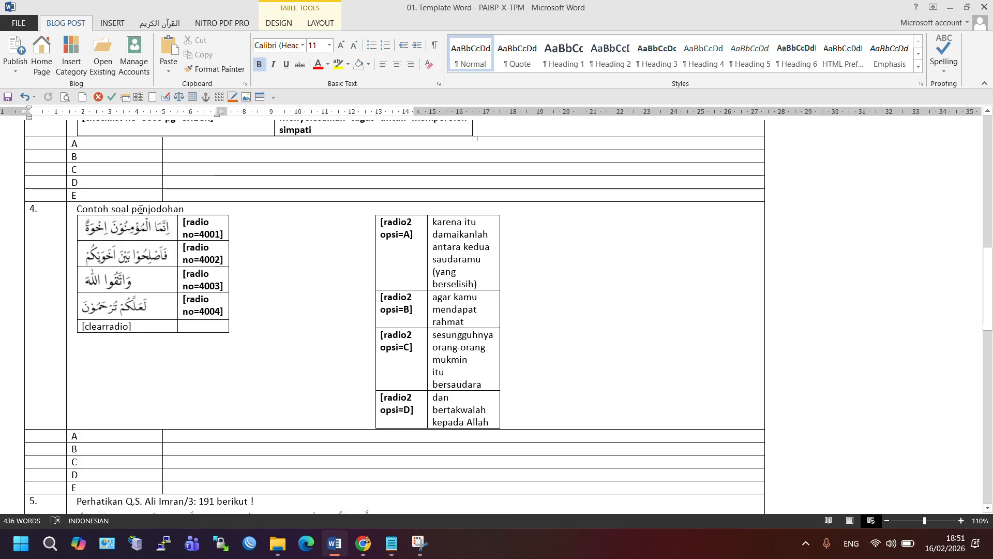
left_click(141, 209)
double_click(151, 209)
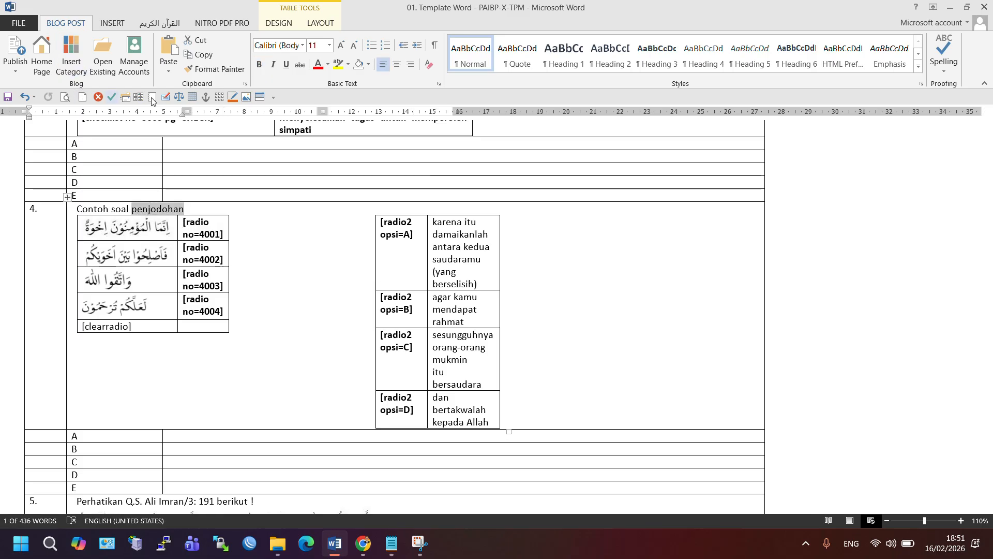
left_click(259, 64)
Compare the checklist table in question 3, the matching tables in question 4 and the BENAR/SALAH table in question 5
scroll(235, 304, "up", 5)
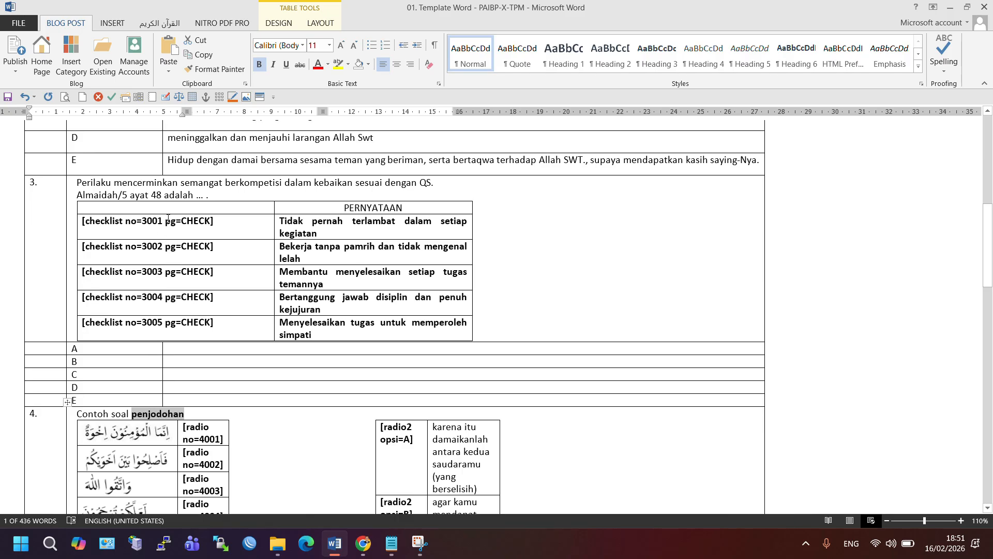
left_click(165, 193)
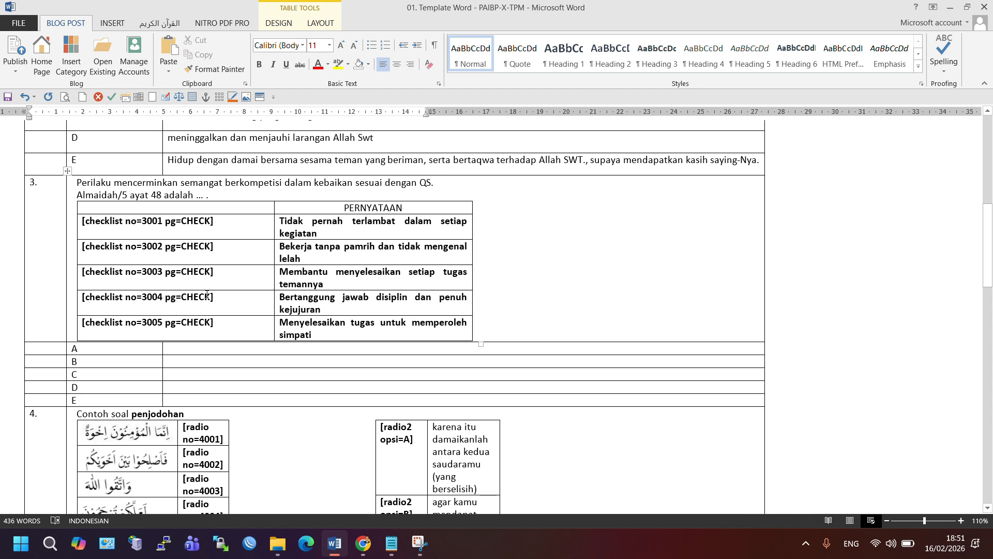
scroll(207, 295, "down", 3)
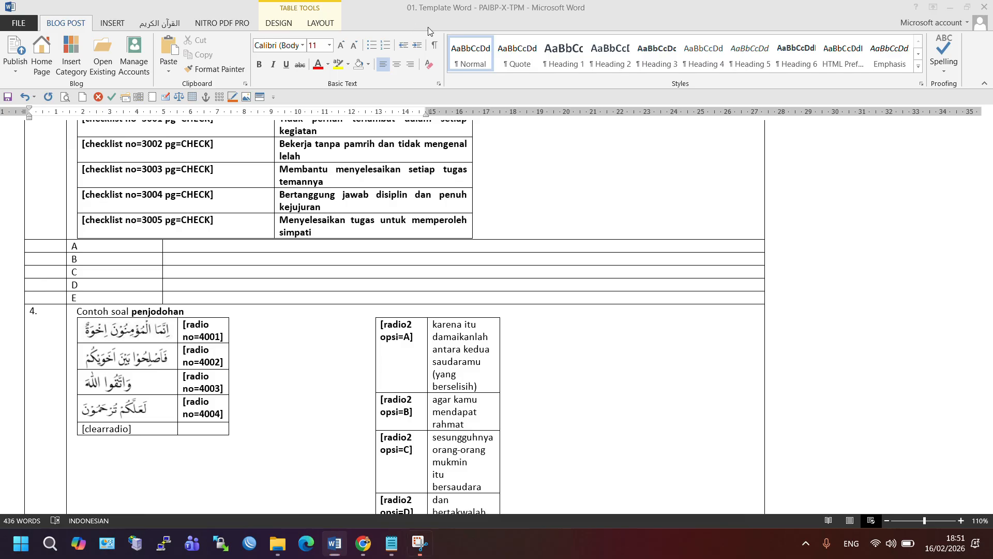
scroll(361, 319, "down", 6)
scroll(243, 391, "down", 2)
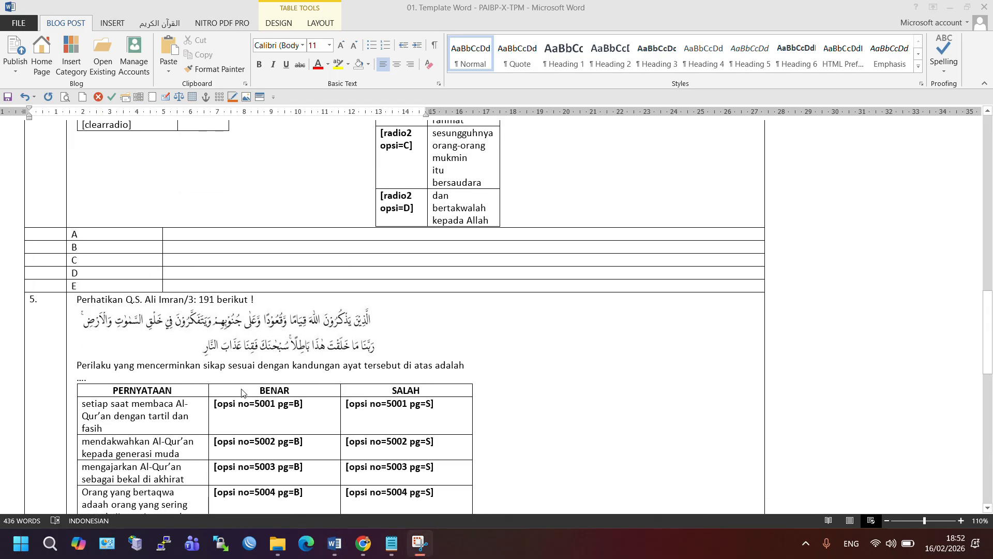
scroll(171, 194, "down", 5)
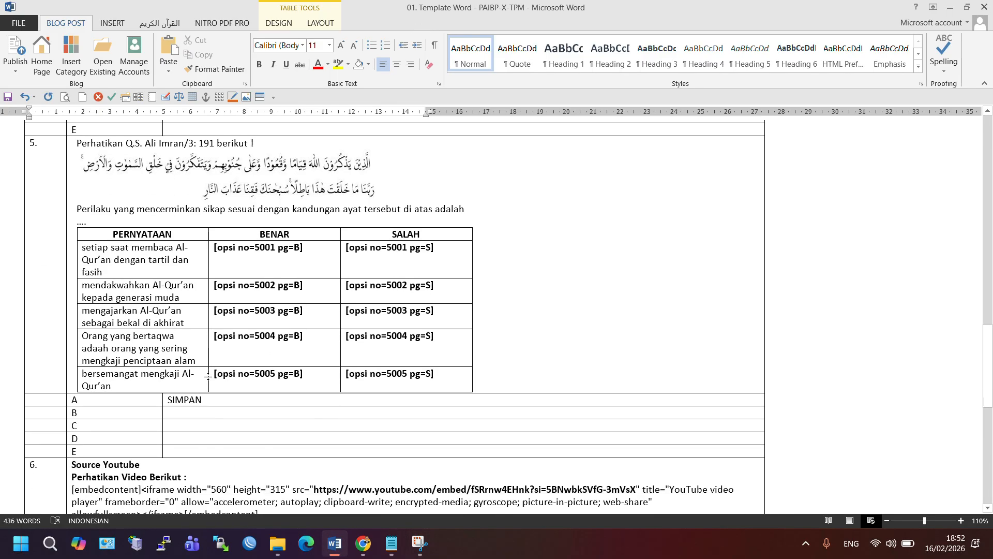
left_click(165, 191)
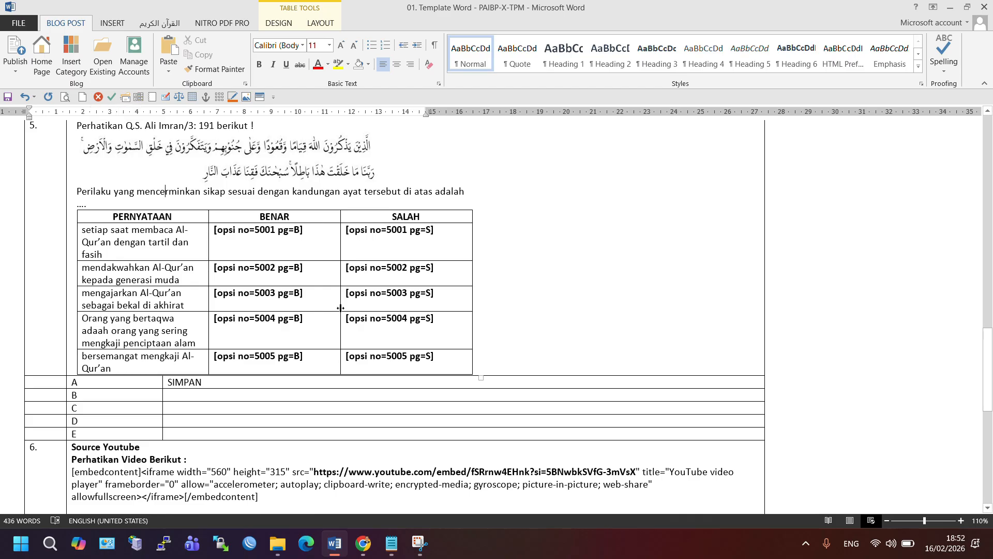
Review question 6's YouTube, Google Drive and Soundcloud embeds and the fill-in questions 7 and 8, and return to the document's beginning
scroll(328, 321, "down", 5)
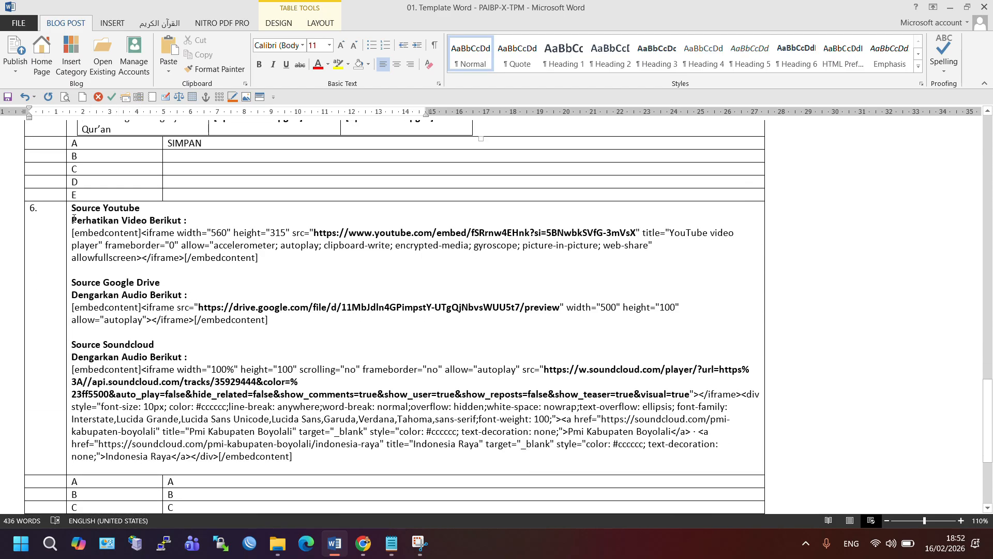
left_click(69, 208)
left_click(123, 217)
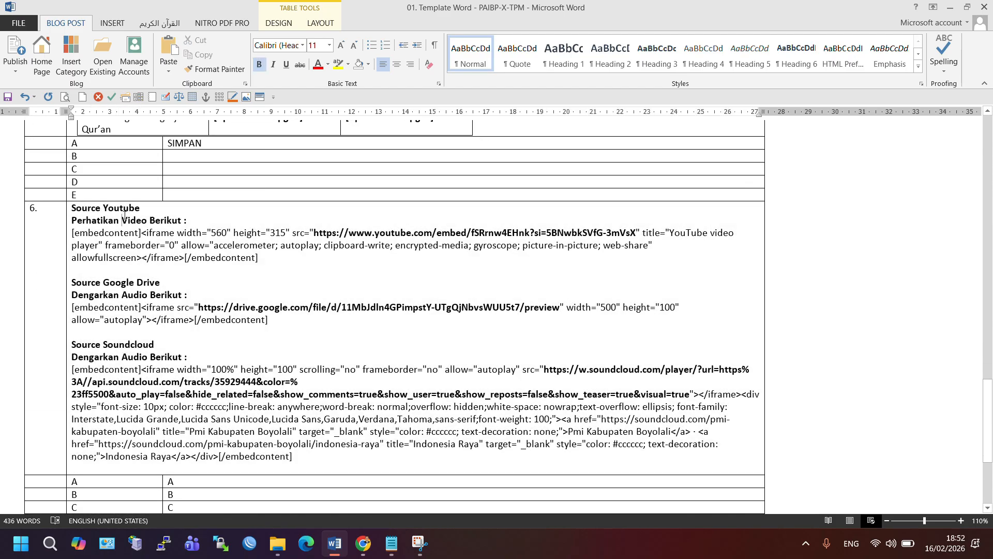
double_click(113, 209)
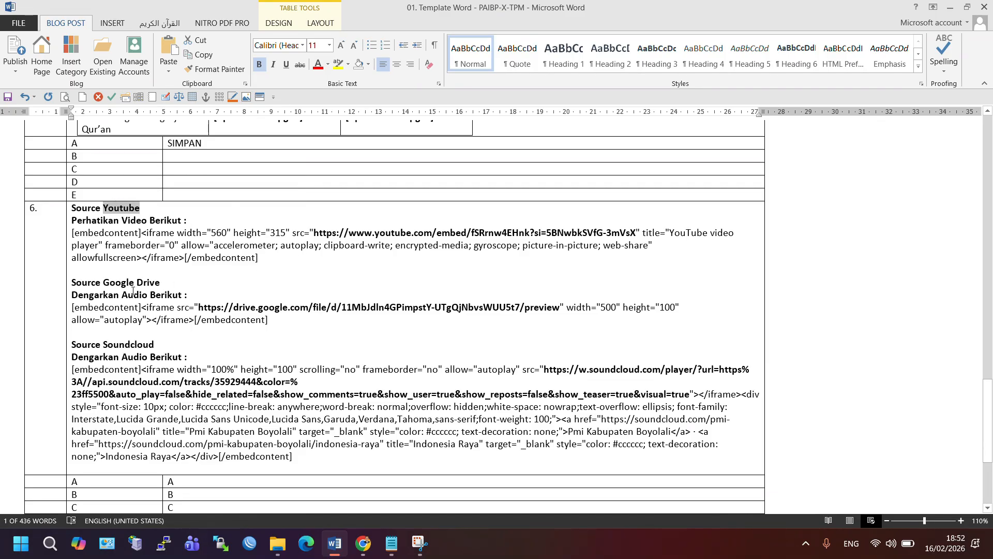
left_click(120, 281)
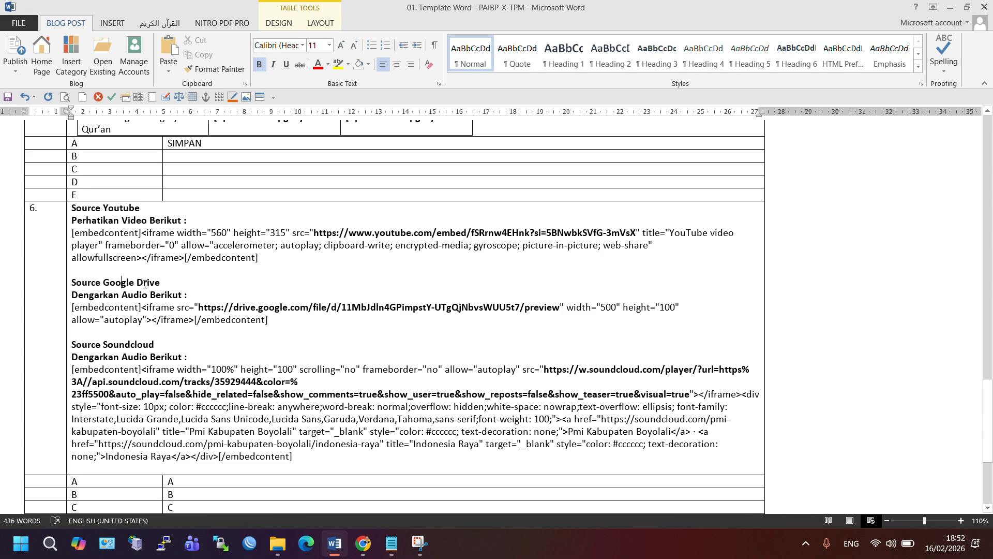
scroll(223, 338, "down", 5)
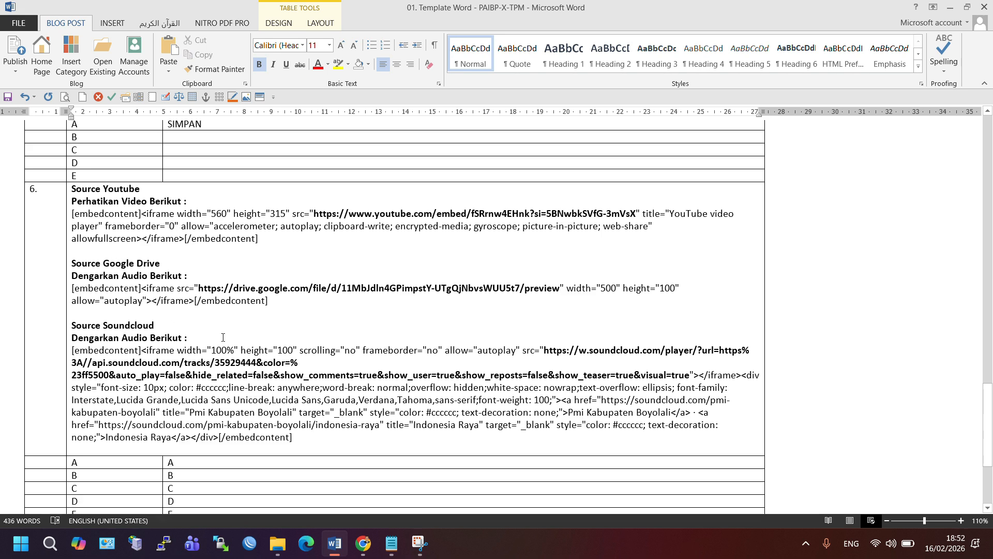
left_click(110, 358)
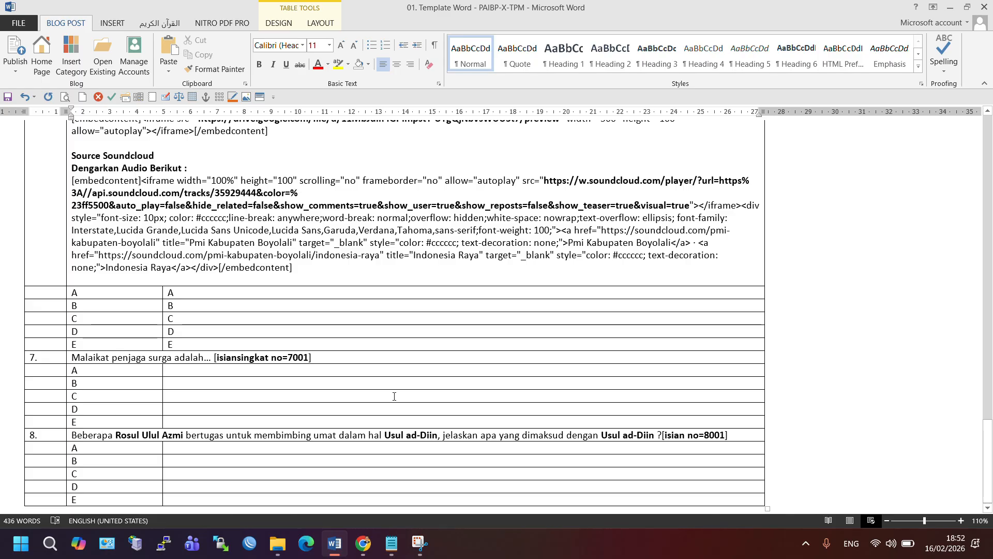
scroll(252, 397, "up", 20)
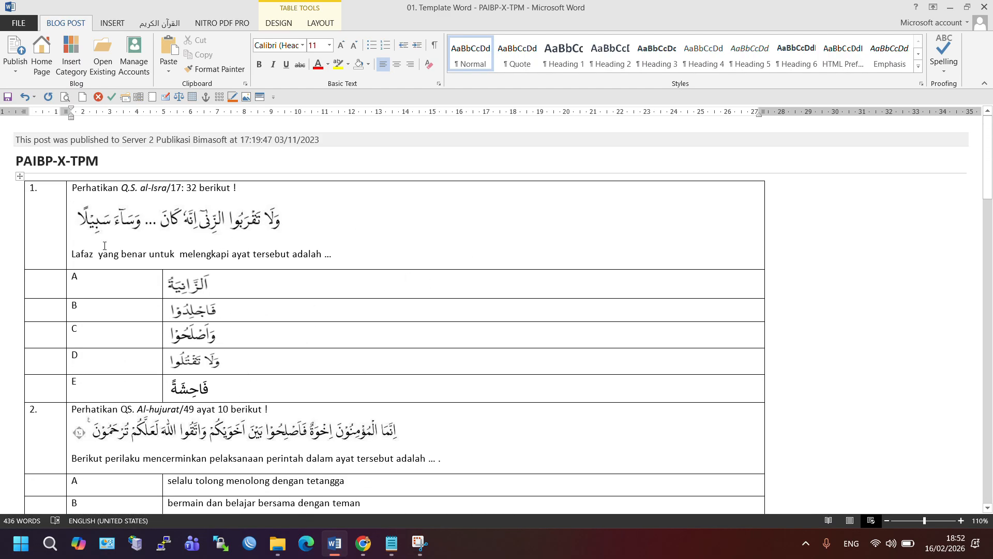
Check the post title PAIBP-X-TPM above the question table and save the document
left_click(54, 161)
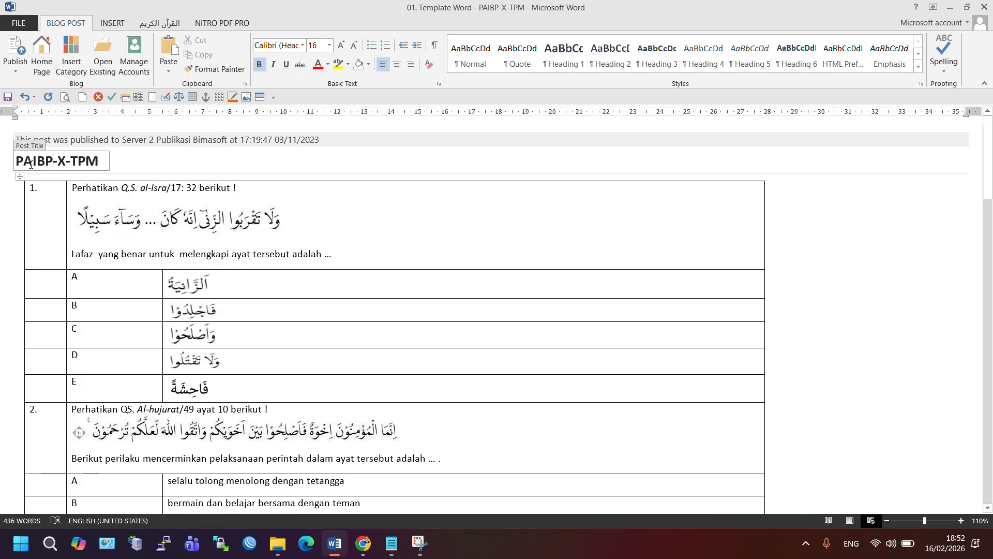
left_click(31, 163)
left_click_drag(18, 160, 83, 166)
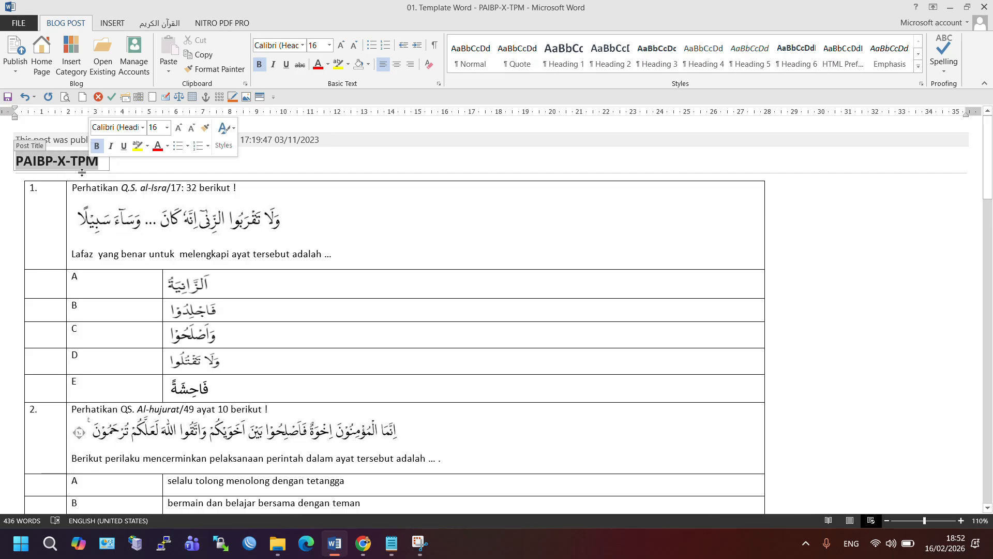
left_click(101, 161)
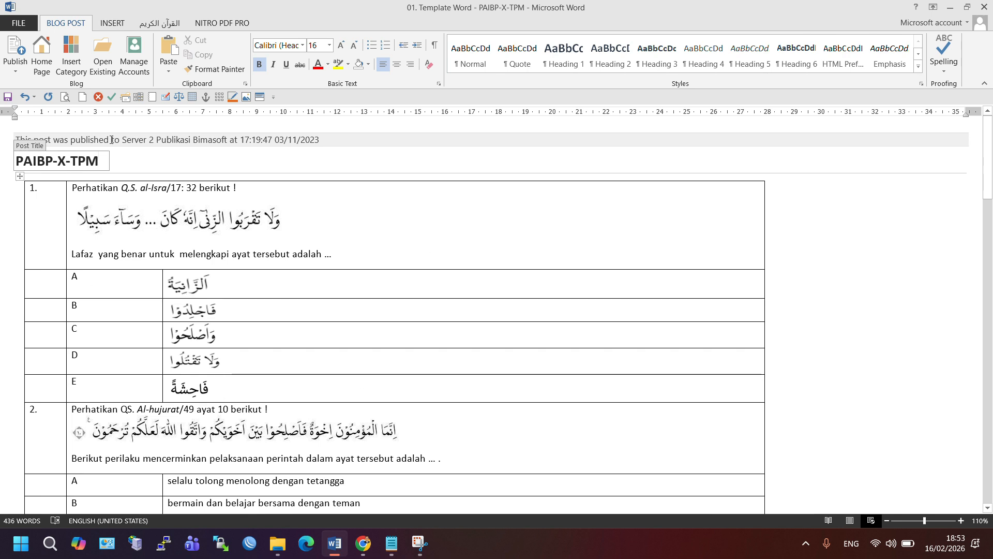
left_click(8, 98)
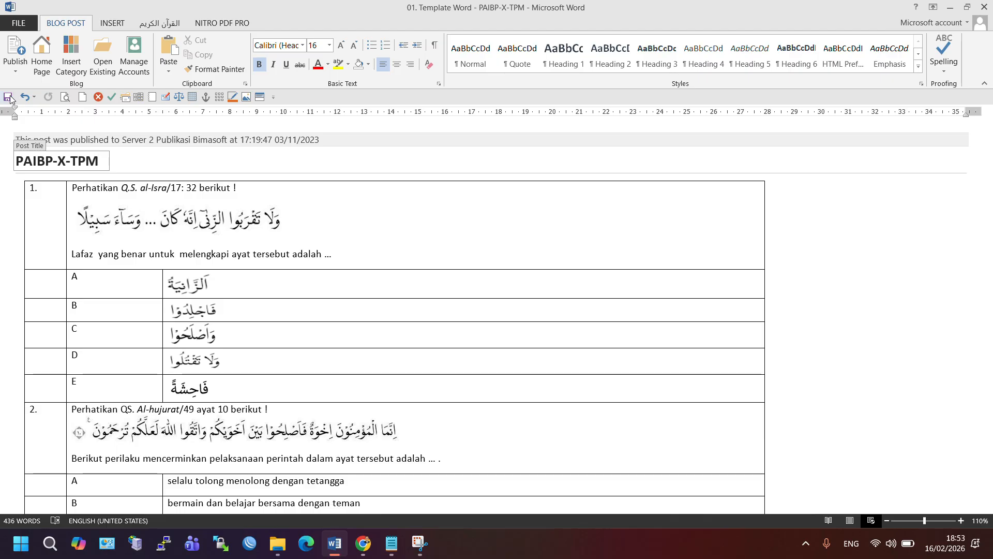
Examine question 2's text and its answer options A to E
left_click(257, 409)
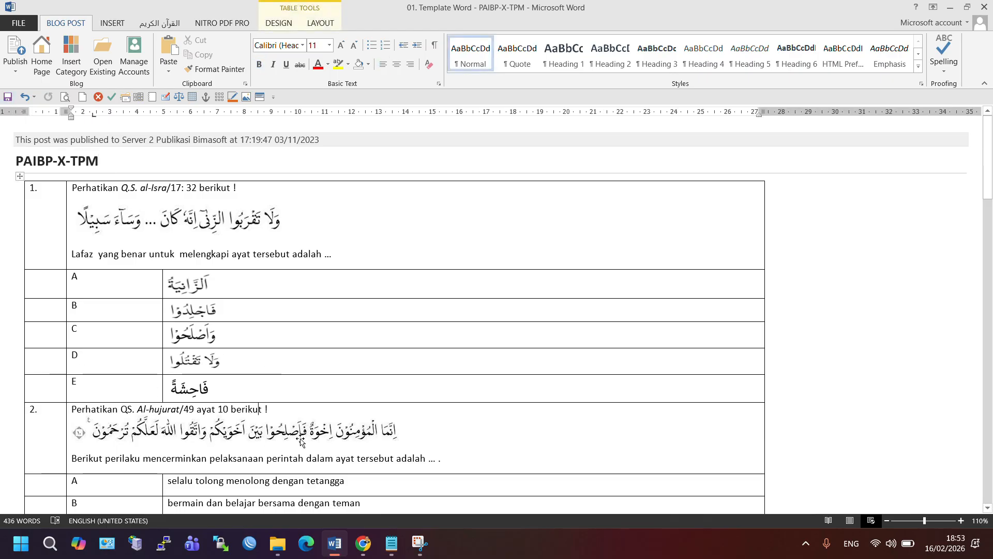
scroll(300, 440, "down", 3)
scroll(300, 439, "down", 1)
left_click_drag(290, 382, 331, 468)
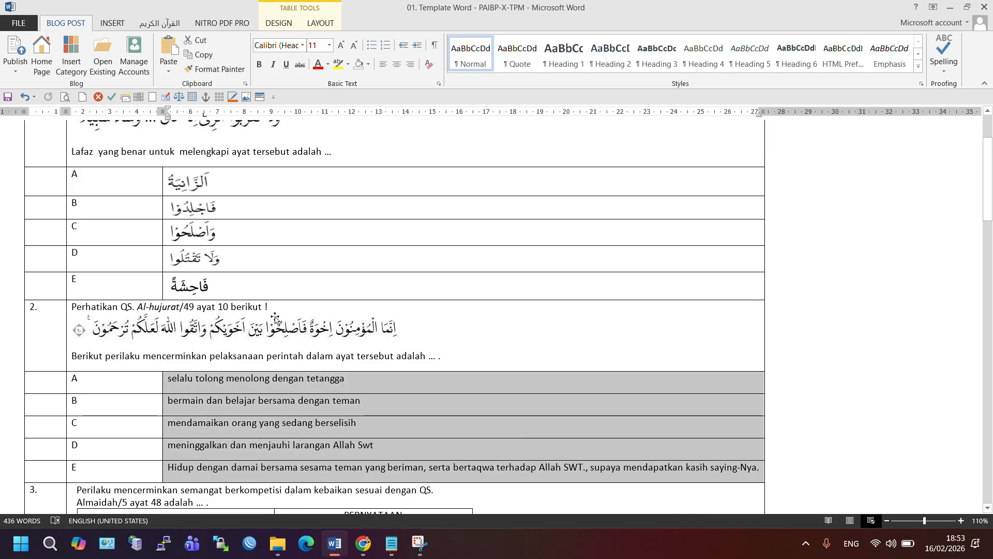
left_click(262, 305)
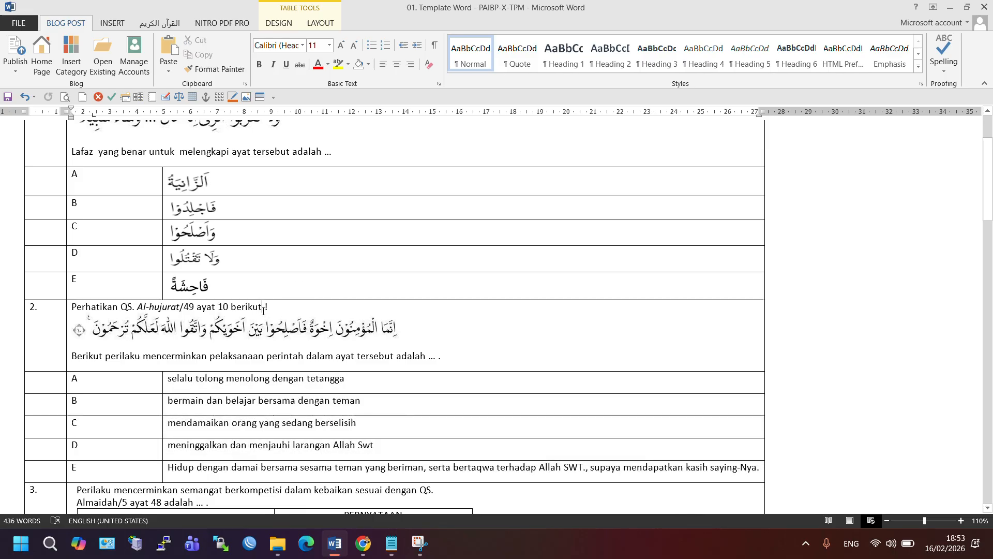
left_click(382, 403)
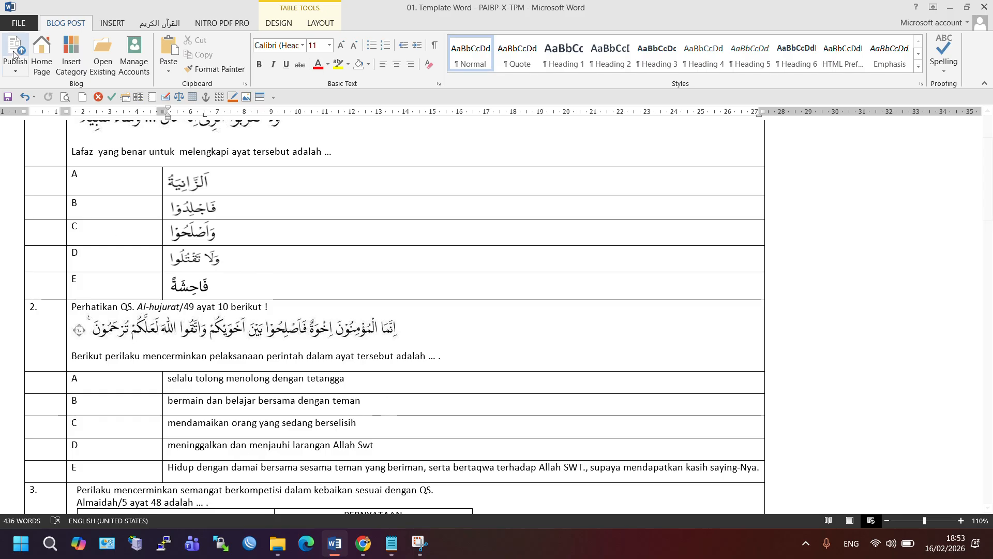
left_click(280, 306)
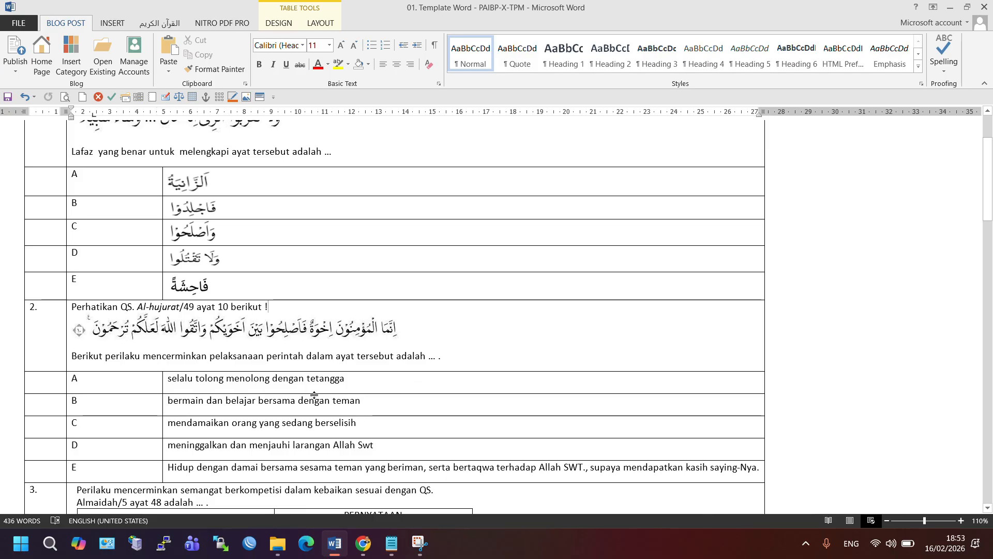
triple_click(177, 384)
left_click(354, 384)
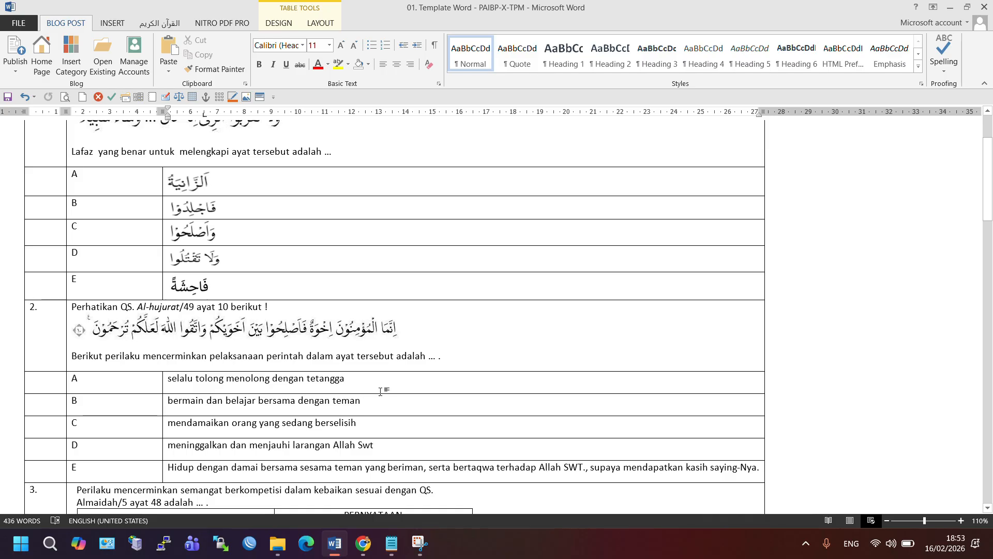
left_click(471, 352)
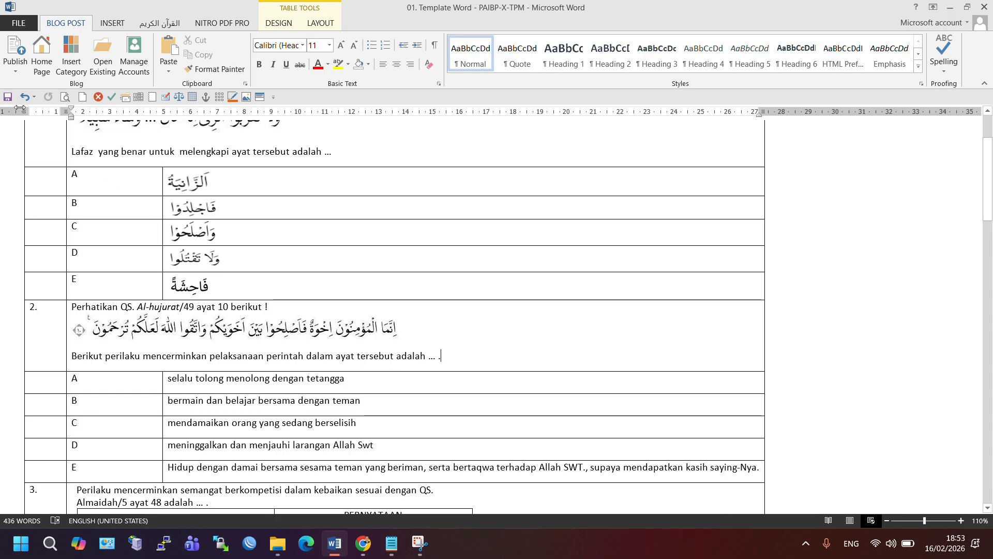
Publish the post to the Publikasi Soal CBT blog account and compare its publication time with the system clock and date
left_click(13, 47)
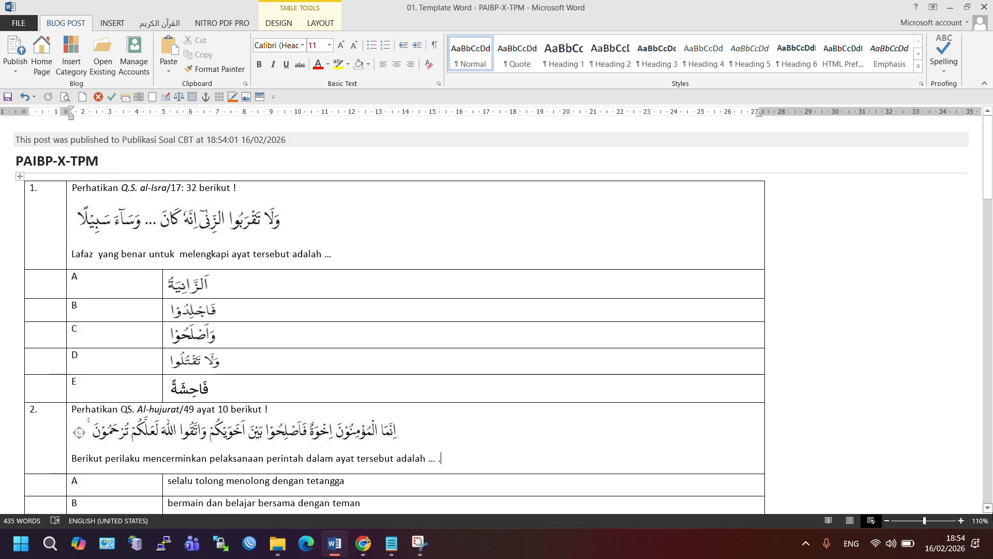
left_click(962, 543)
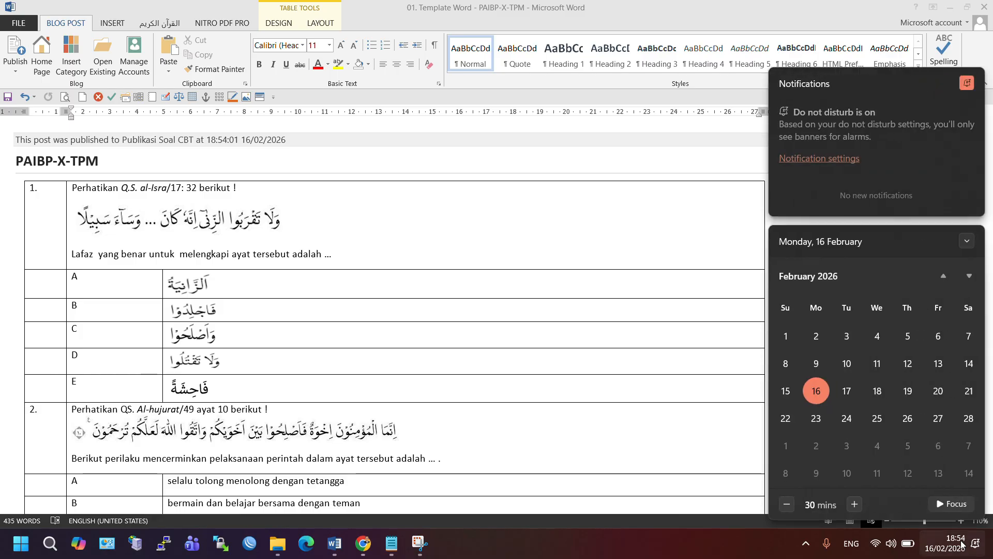
left_click(962, 543)
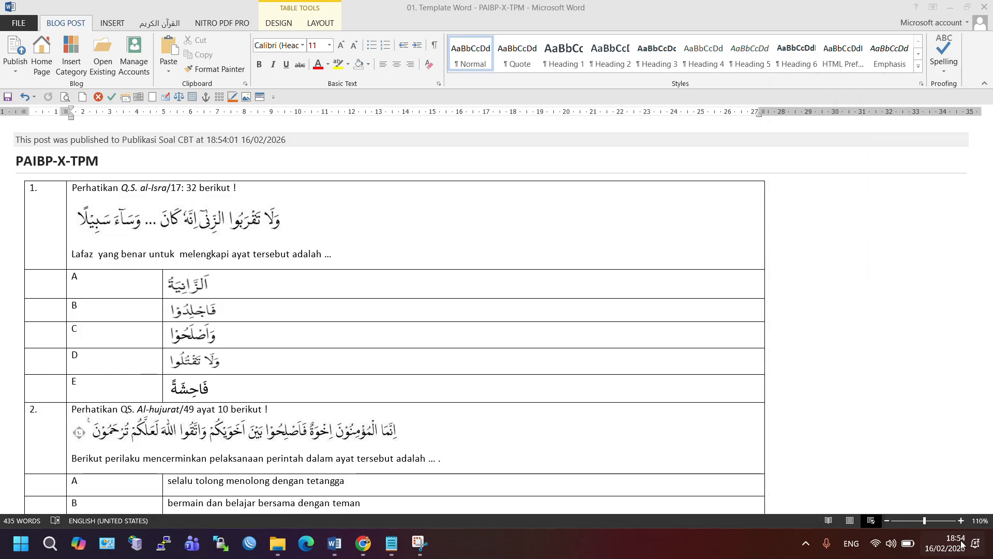
left_click(248, 145)
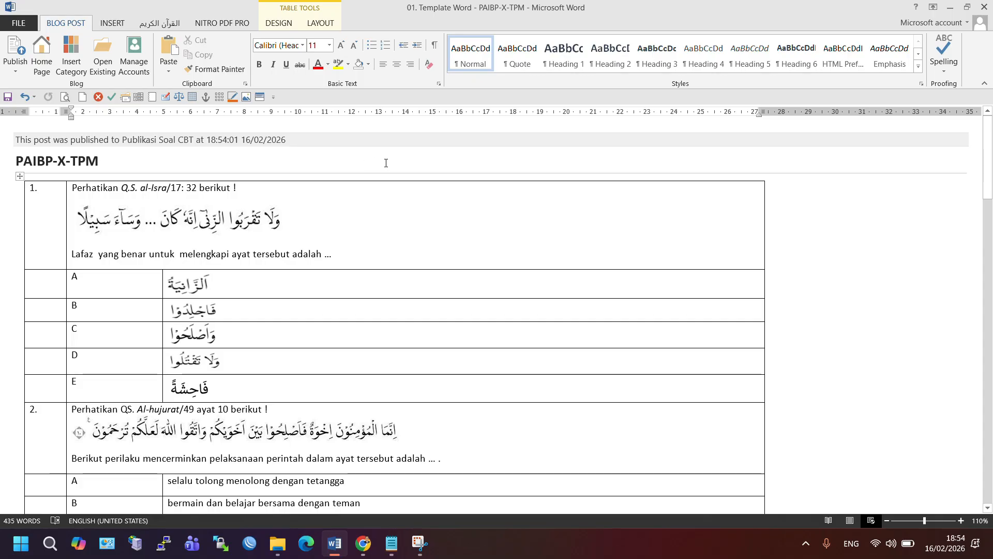
left_click(492, 460)
Switch to File Explorer and open the workbook "02. Excel #13.9 - PAIBP-X-TPM" from the _Trial & Error folder
left_click(278, 543)
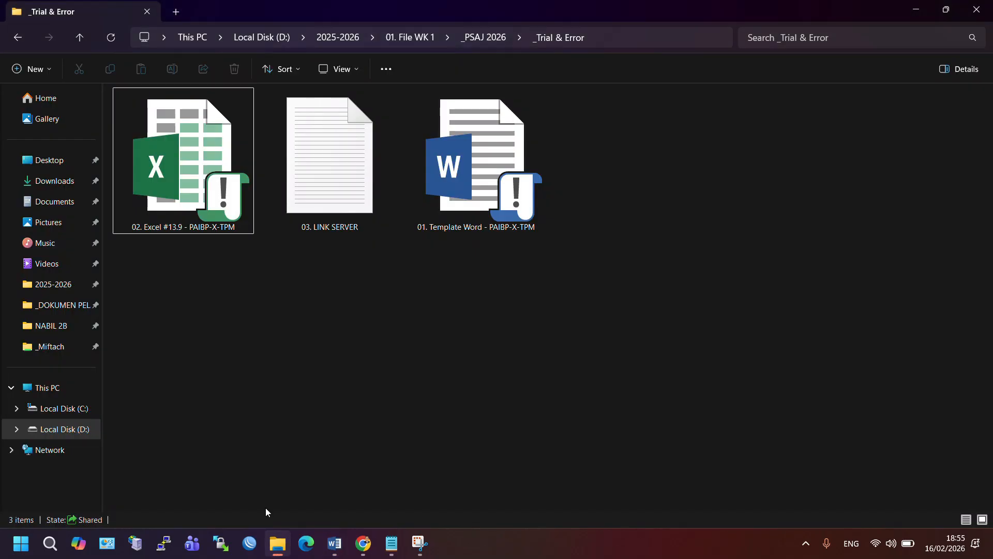
left_click(193, 162)
double_click(191, 158)
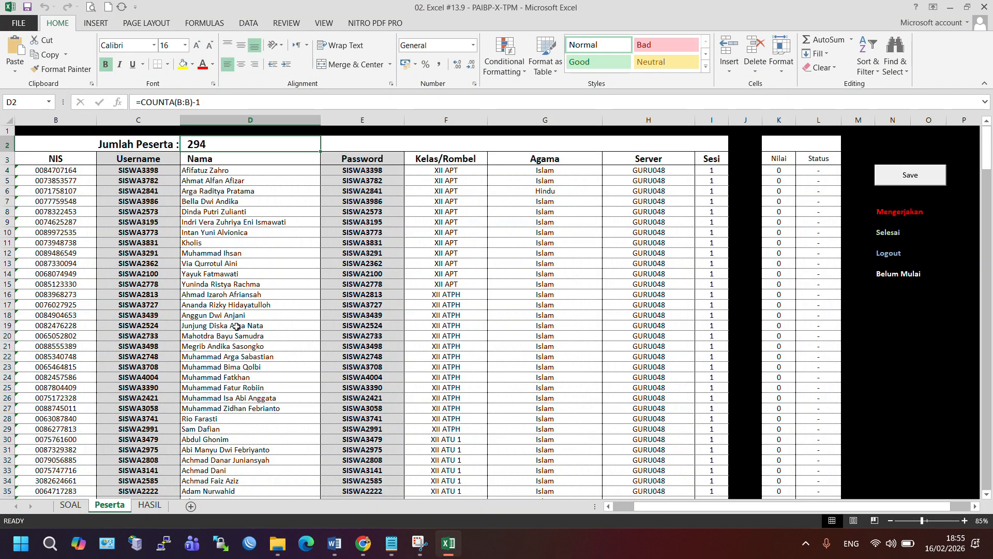
Look through the SOAL, Peserta and HASIL sheets and return to SOAL
left_click(80, 509)
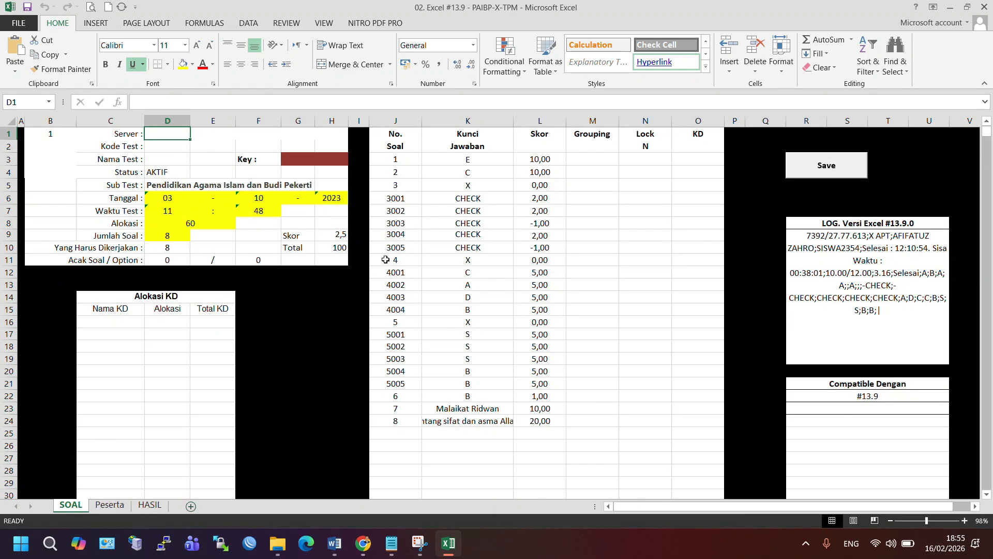
left_click(110, 508)
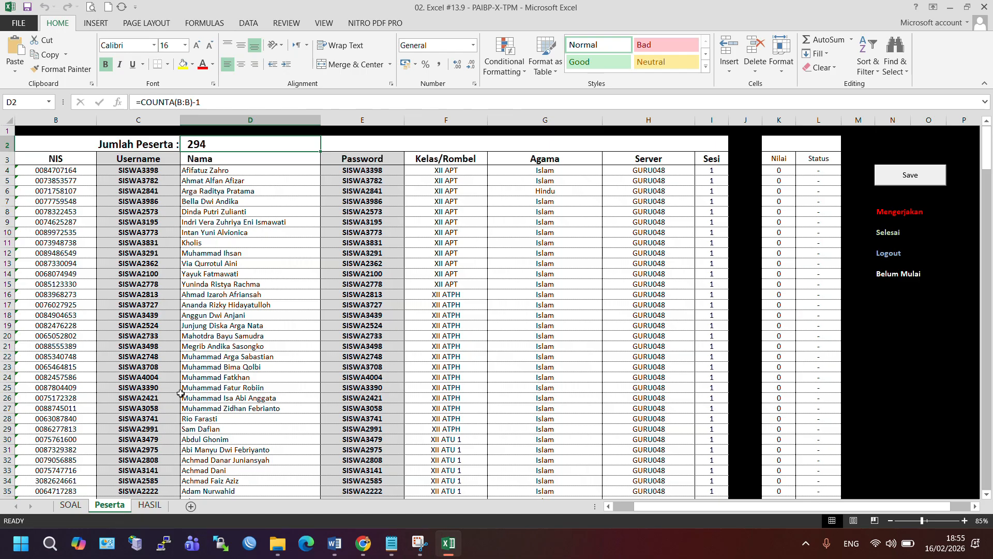
left_click(151, 507)
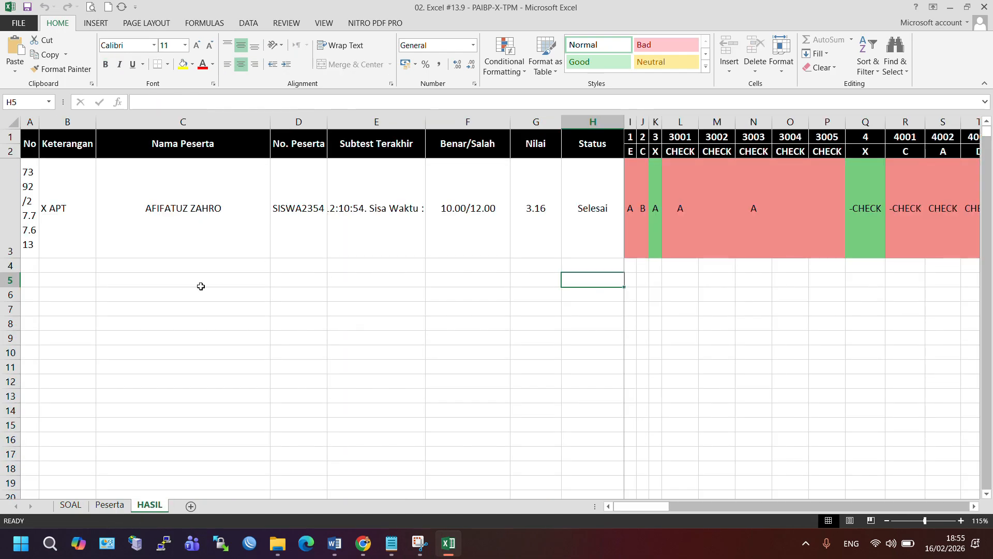
key("ctrl+Page_Up")
key("ctrl+Page_Up")
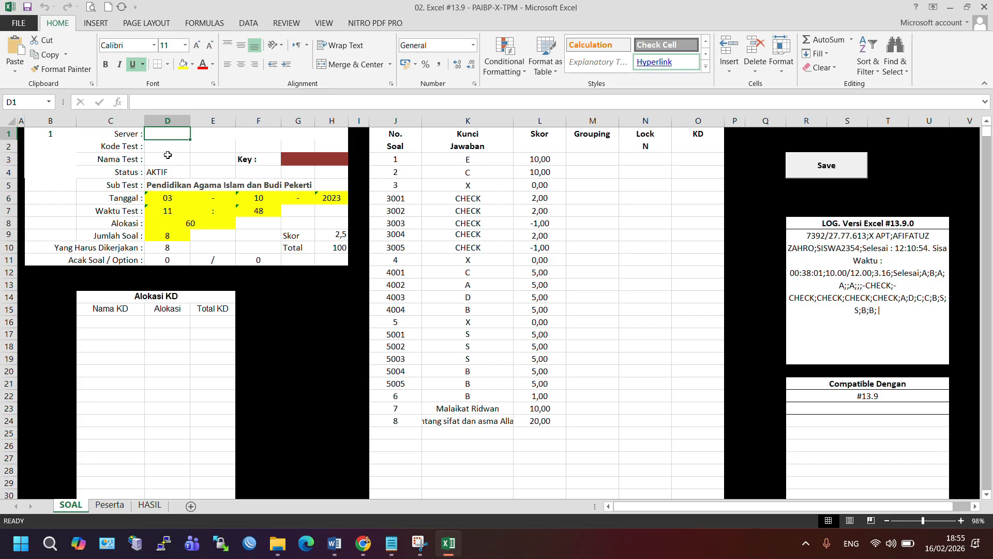
left_click(391, 543)
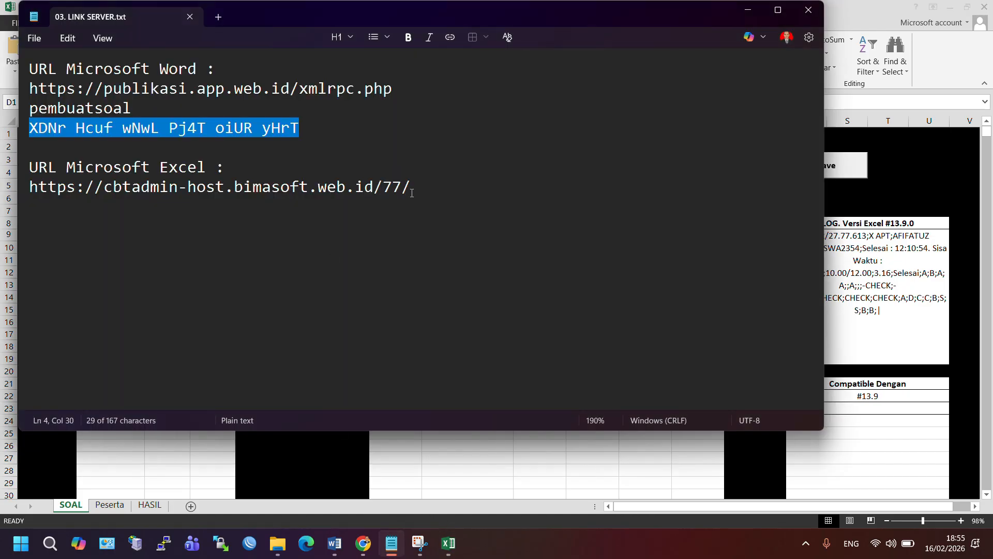
left_click_drag(34, 191, 421, 208)
key("ctrl+c")
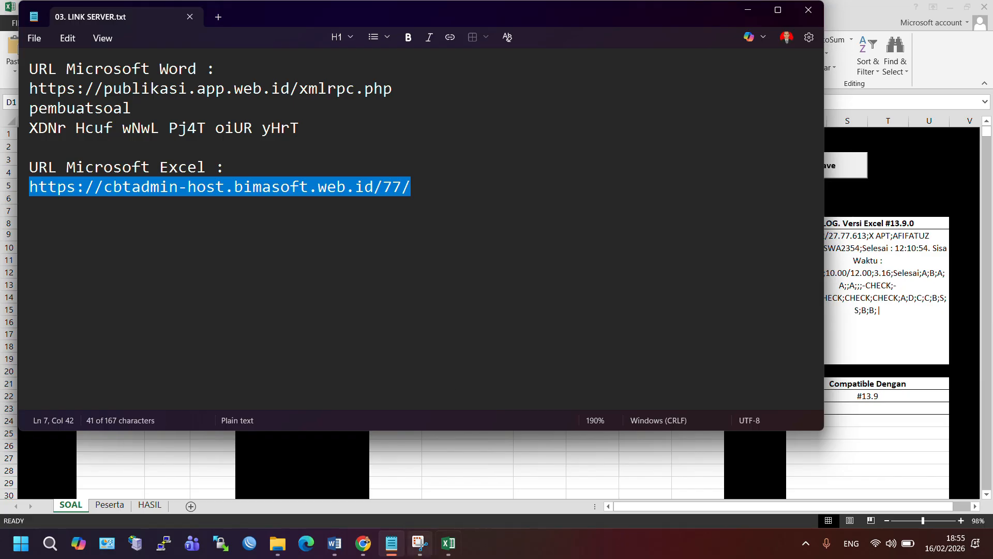
left_click(449, 543)
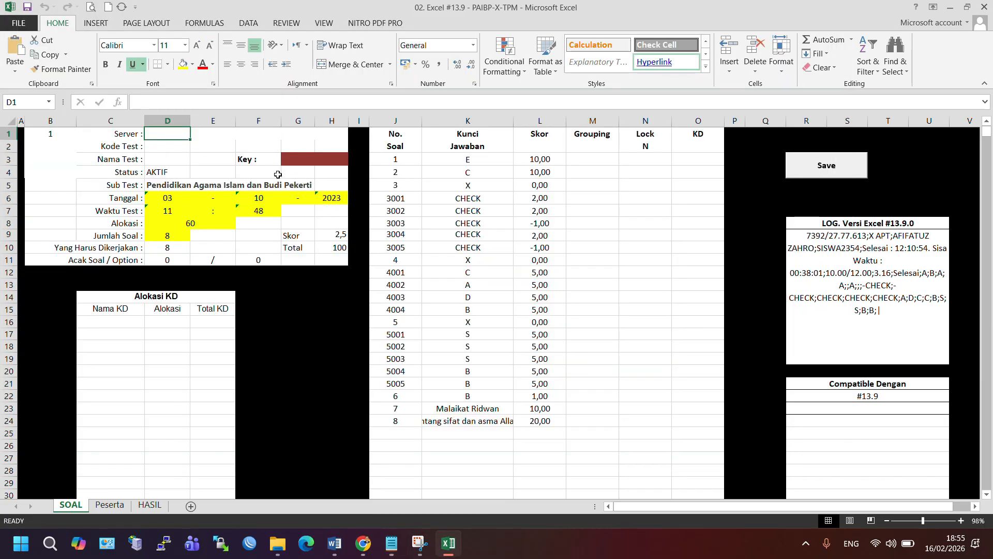
double_click(172, 133)
key("ctrl+v")
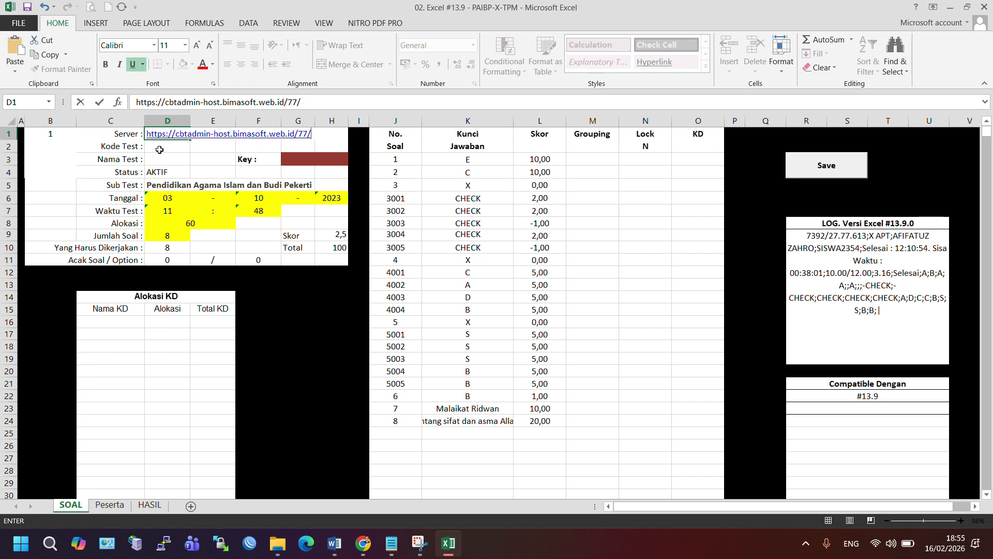
key("Return")
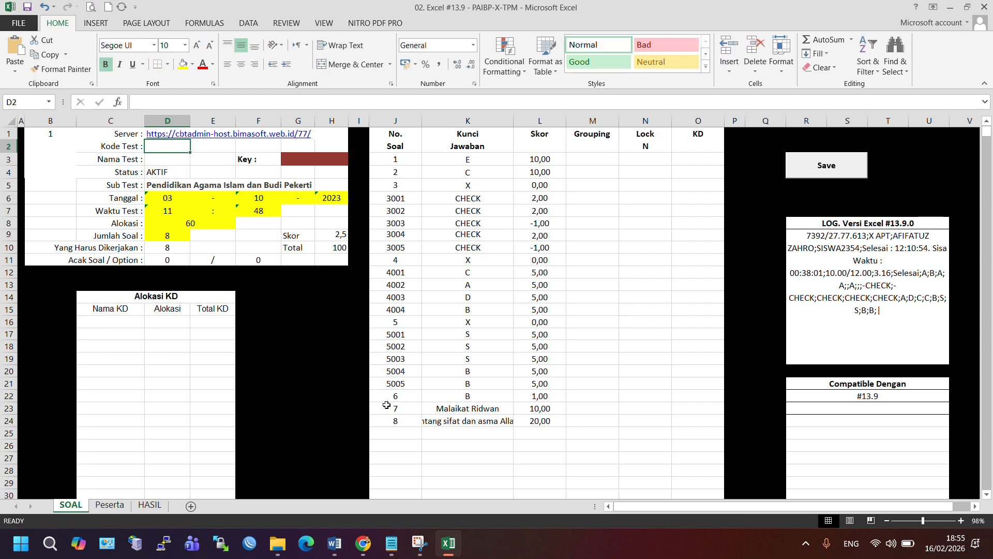
Copy the post title PAIBP-X-TPM from the Word document into the SOAL sheet's Kode Test cell D2 in Excel
left_click(344, 548)
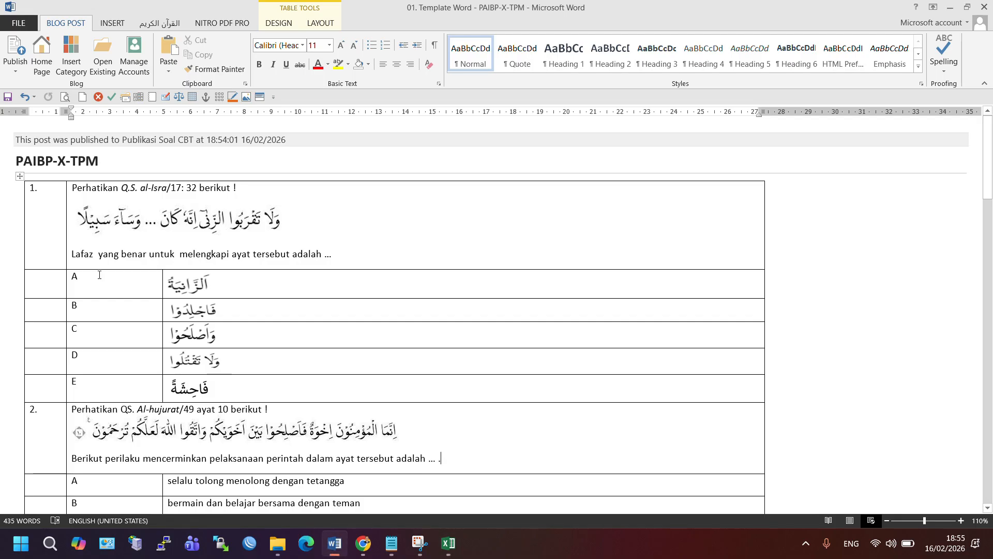
left_click_drag(17, 161, 100, 164)
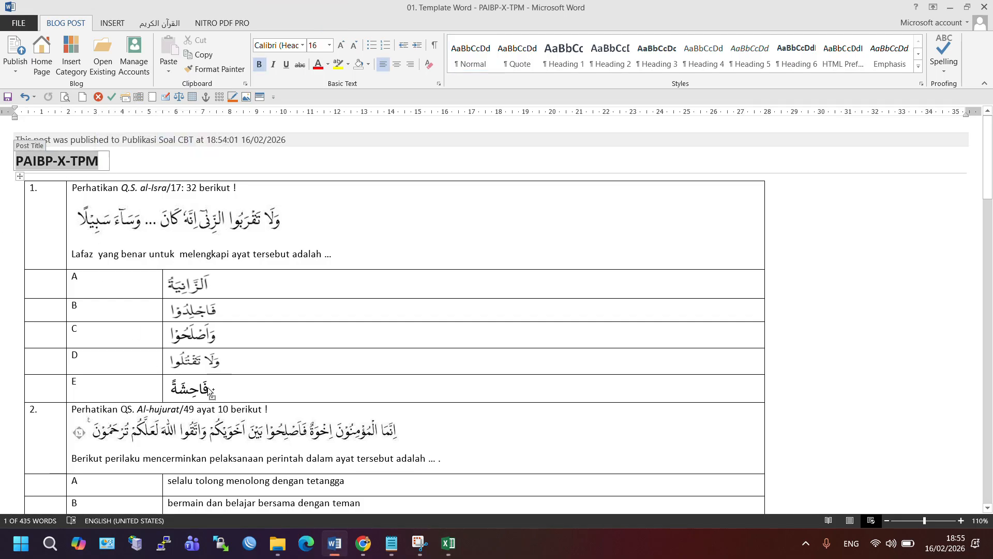
key("ctrl+c")
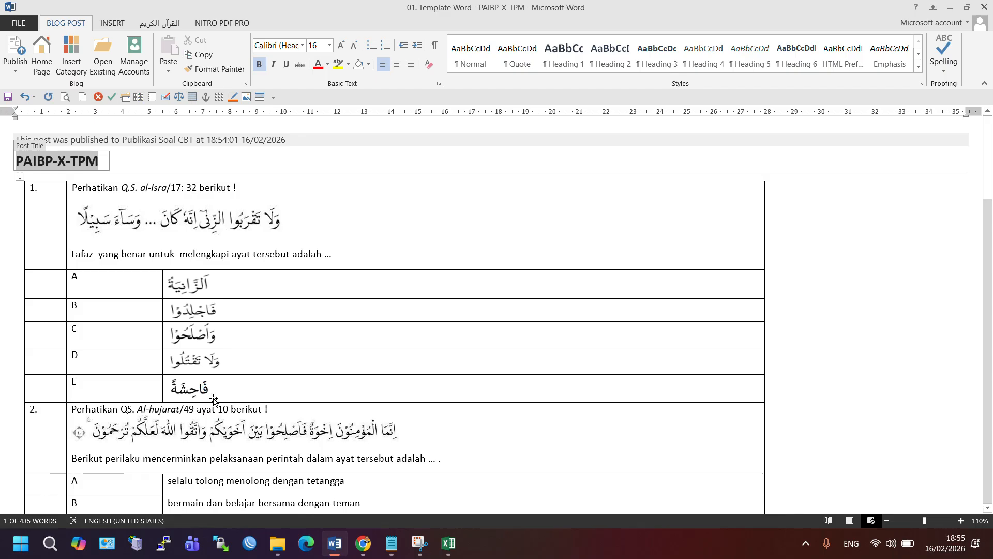
left_click(448, 543)
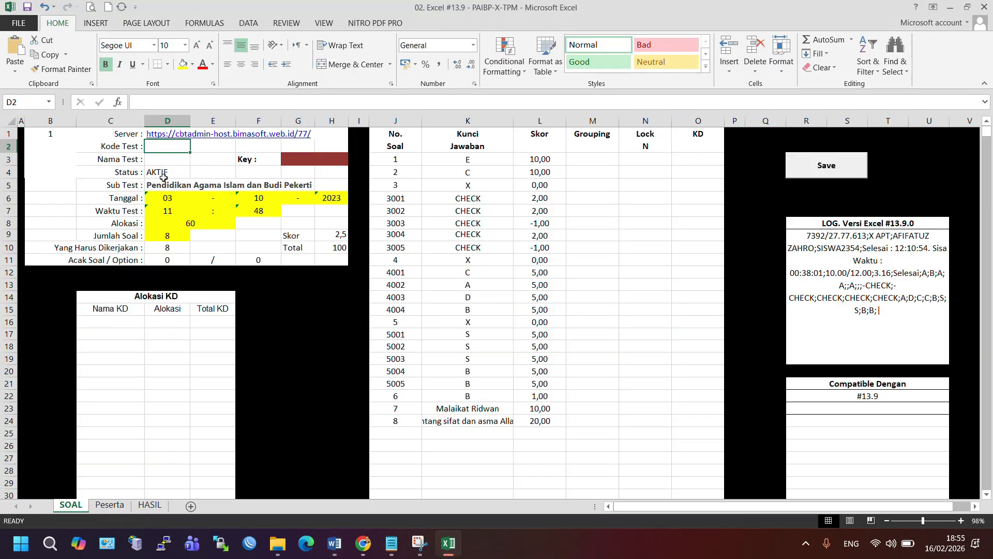
double_click(168, 145)
key("ctrl+v")
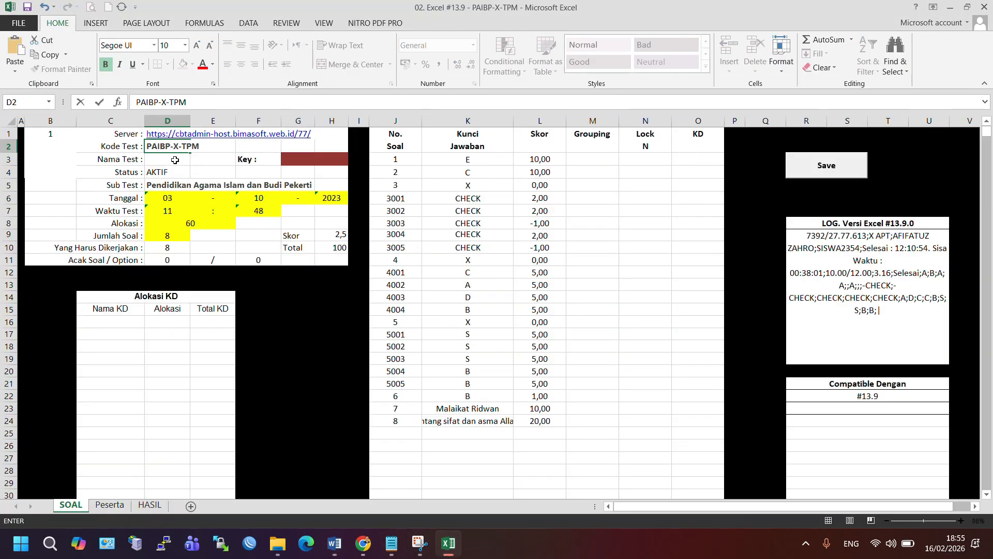
Enter PSAJ as the Nama Test in cell D3 and select the Sub Test cell D5
double_click(174, 160)
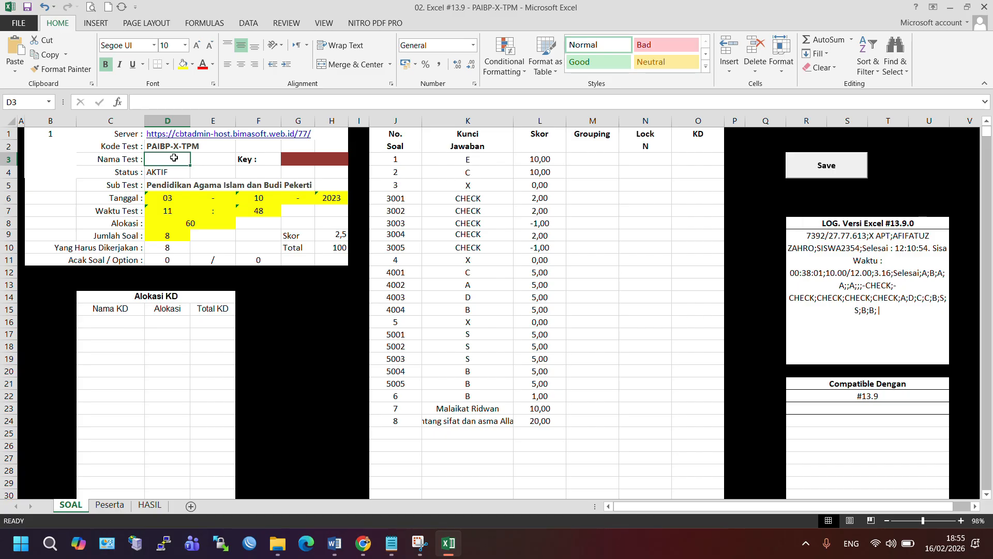
double_click(175, 159)
type("PSAJ")
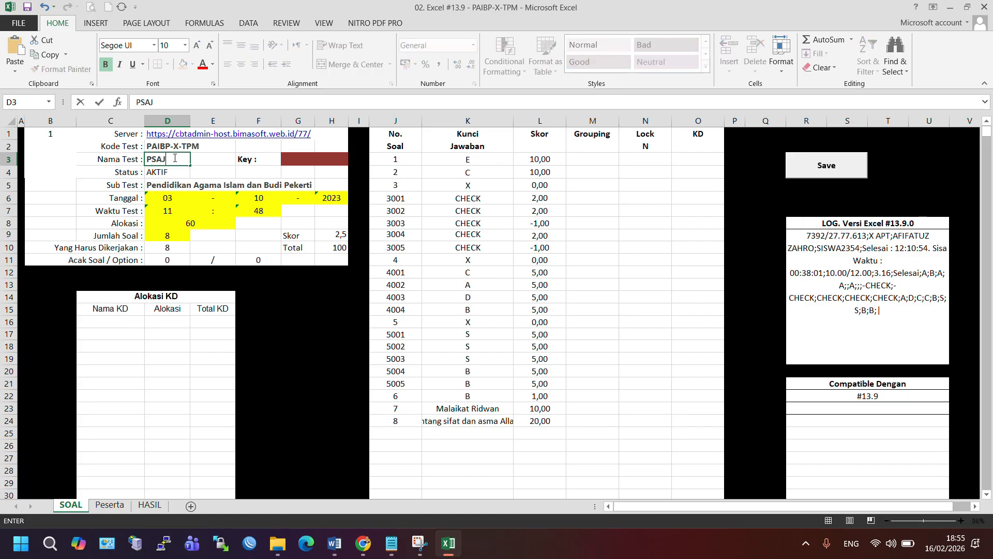
left_click(201, 176)
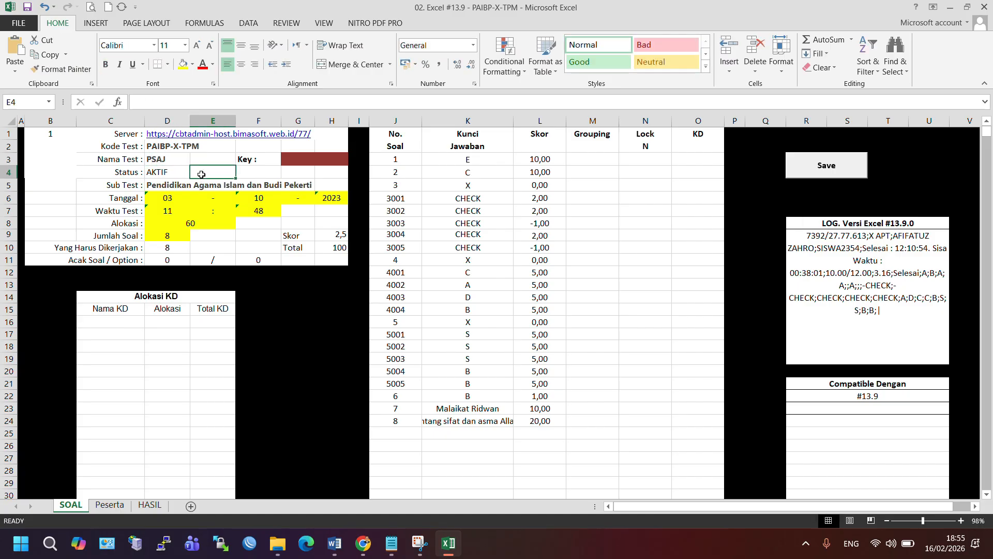
left_click(156, 186)
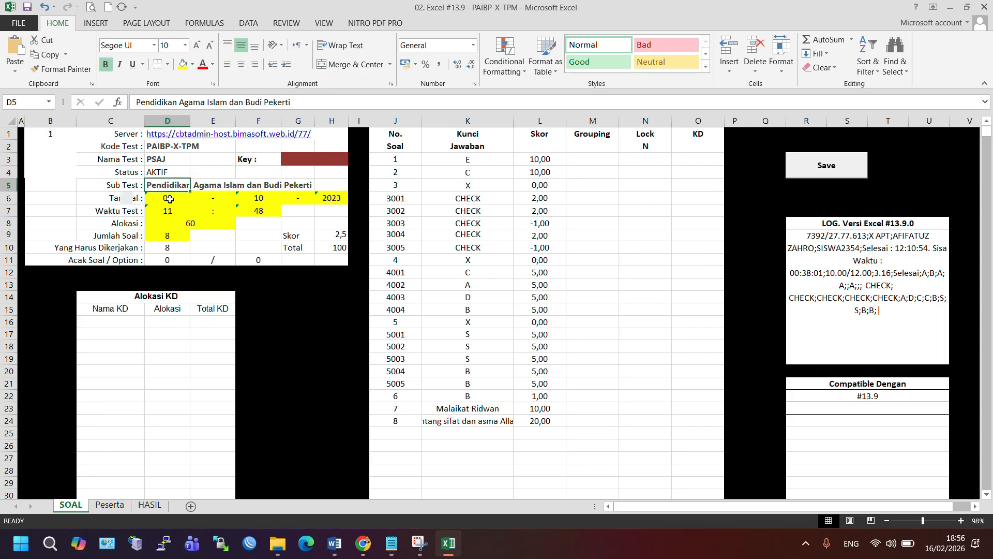
Set the test's Tanggal in row 6 of the SOAL sheet to 16-02-2026
left_click(170, 200)
left_click(194, 199)
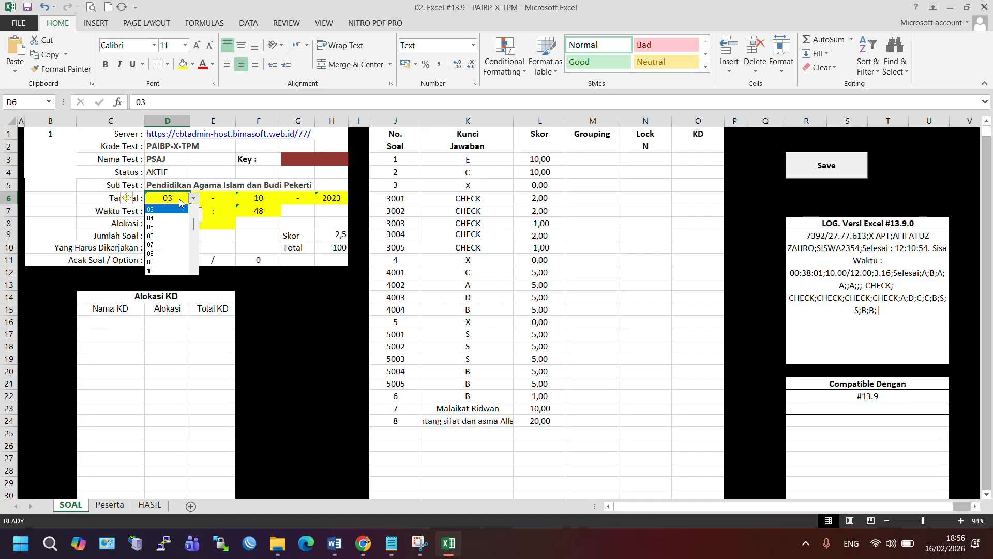
double_click(180, 199)
type("16")
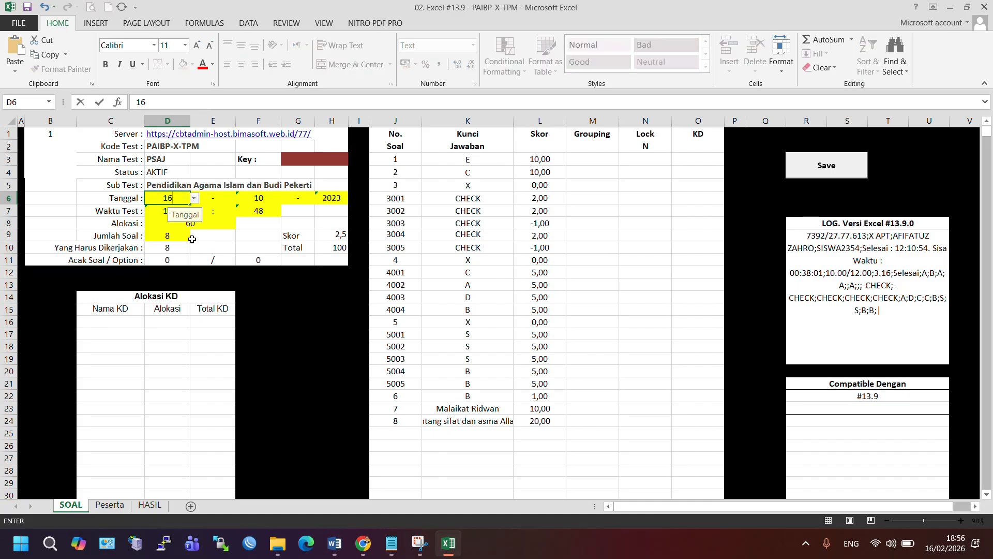
left_click(255, 200)
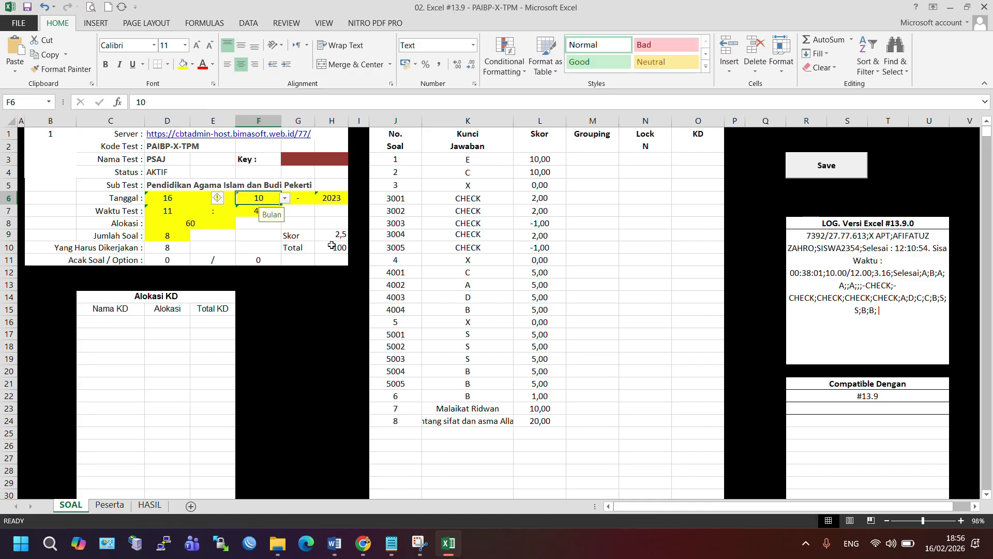
type("0")
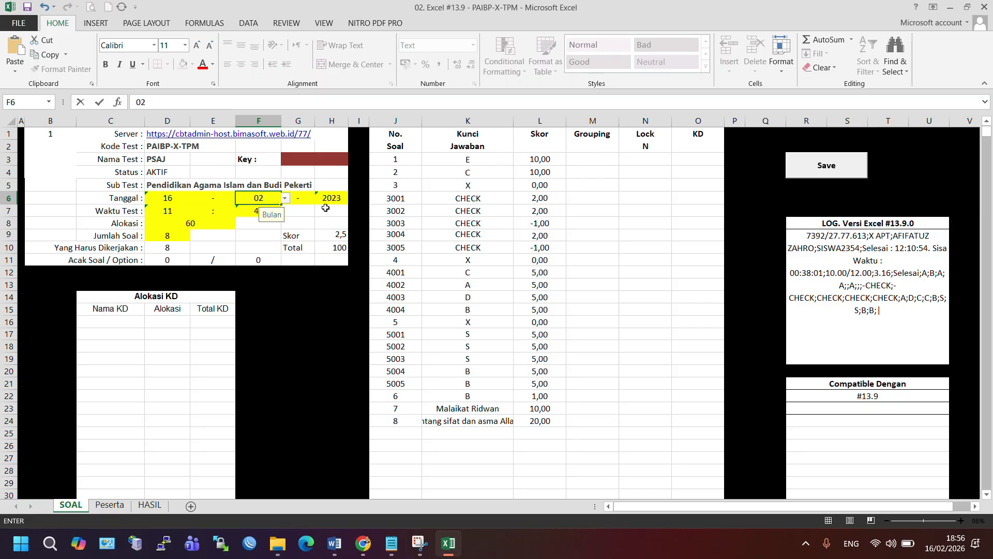
left_click(329, 197)
type("2026")
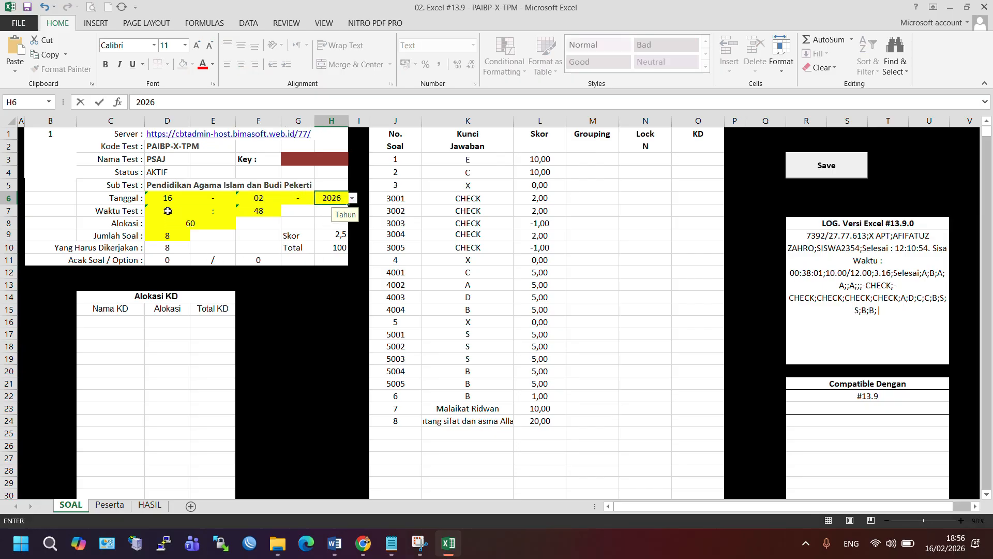
Set the Waktu Test in row 7 to 19:00
left_click(168, 210)
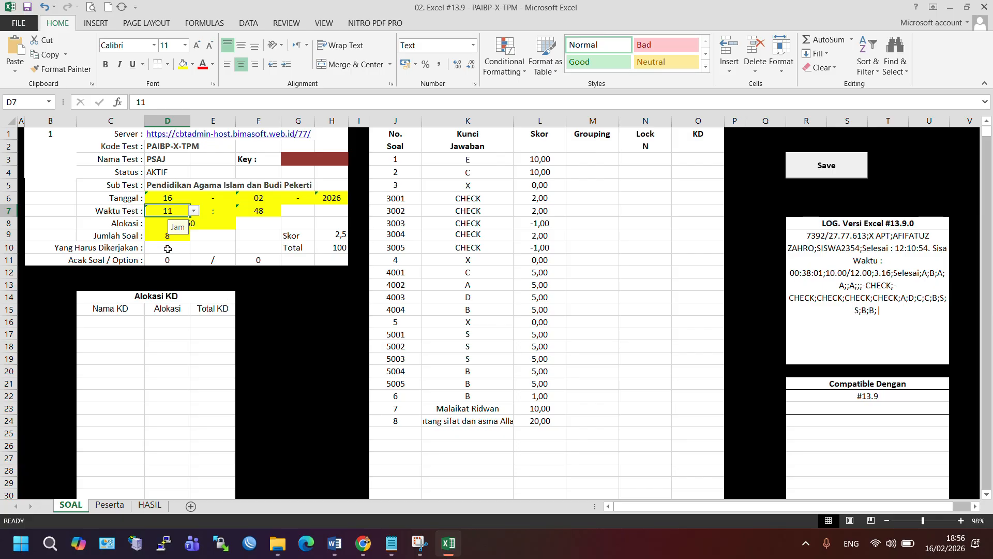
type("19")
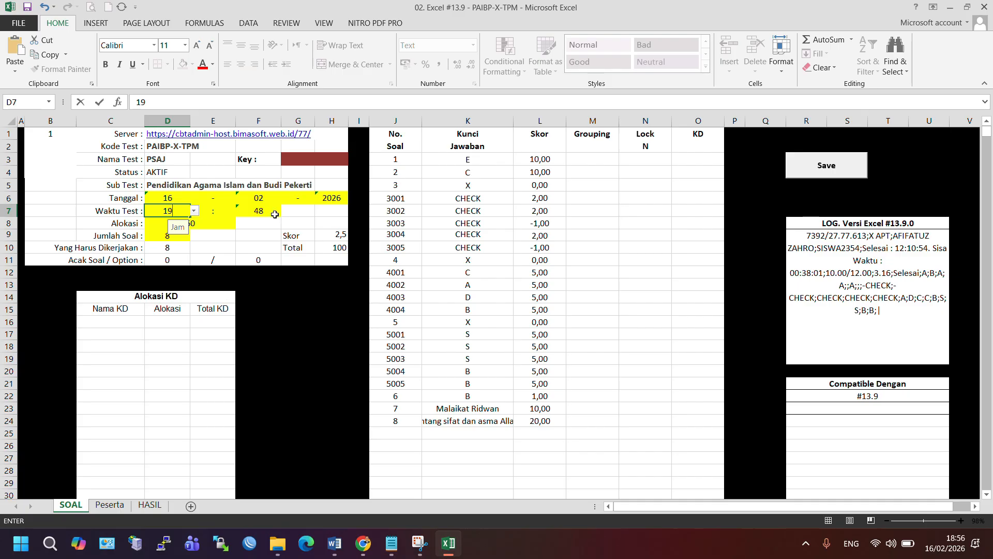
left_click(269, 215)
type("00")
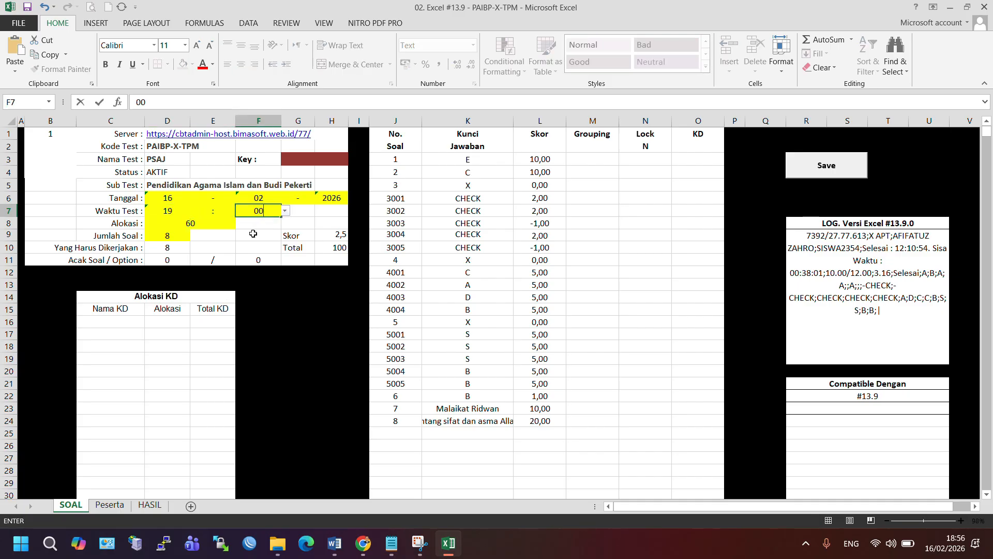
Set Alokasi in D8 to 5, and set both Jumlah Soal and Yang Harus Dikerjakan to 7
left_click(195, 223)
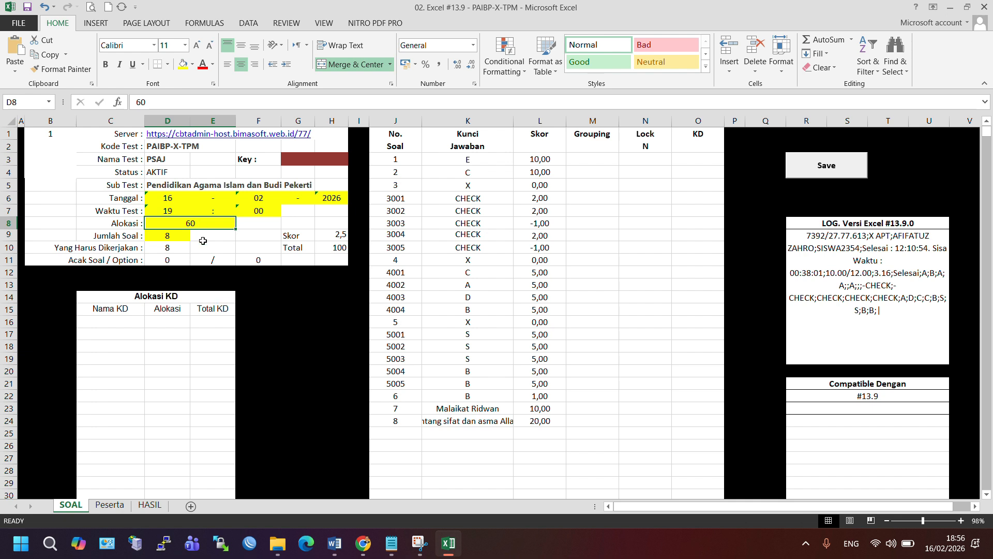
type("5")
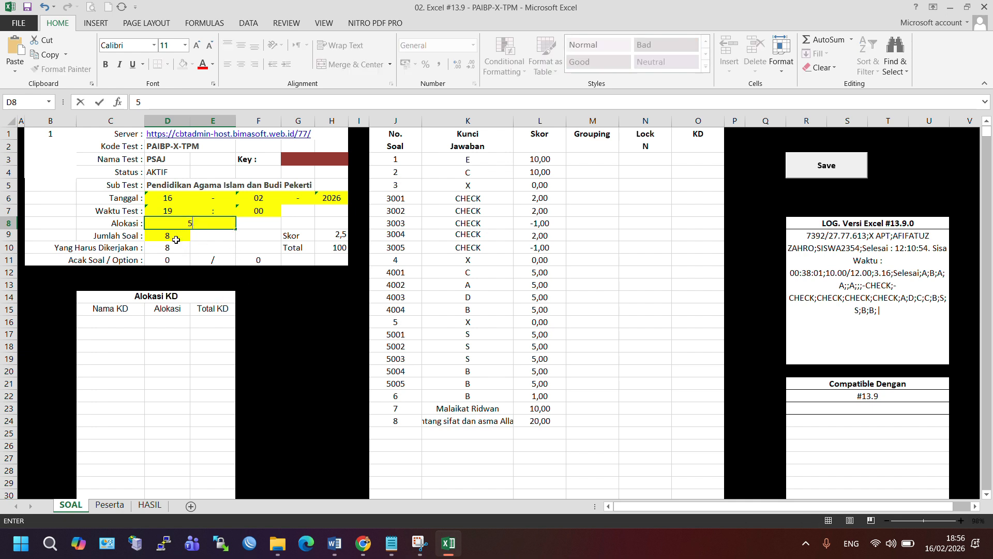
key("Return")
type("7")
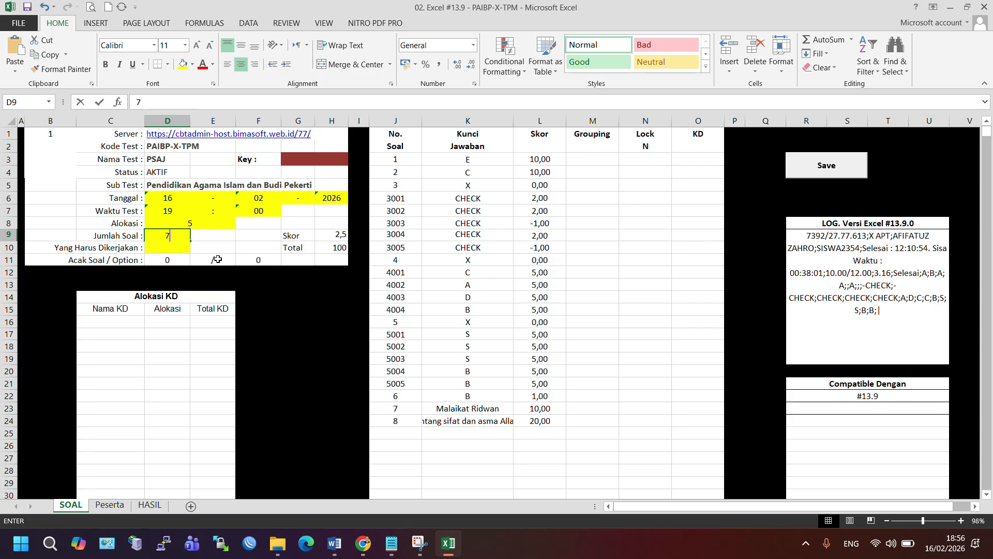
key("Return")
type("7")
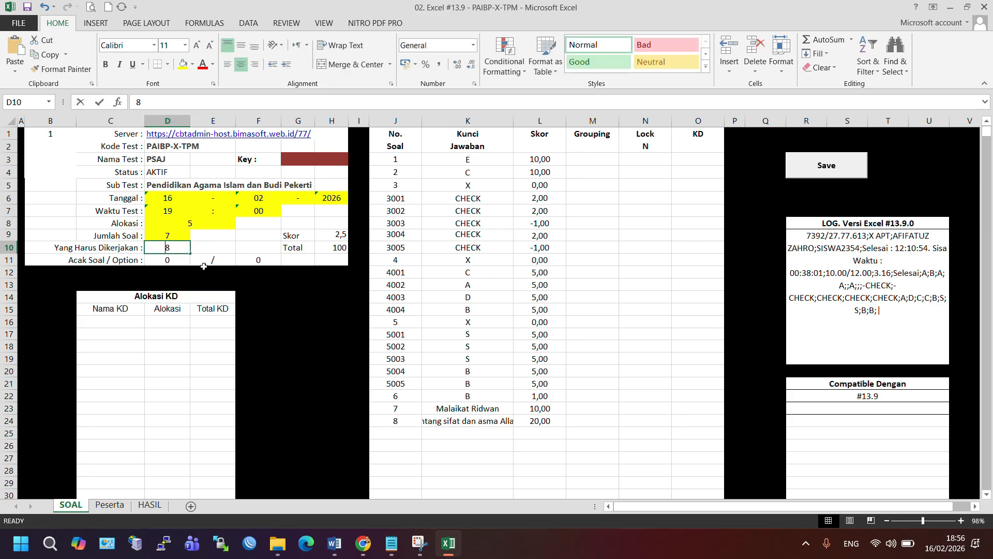
Enable randomising for both questions and options by setting the two Acak Soal / Option cells, D11 and F11, to 1
left_click(159, 262)
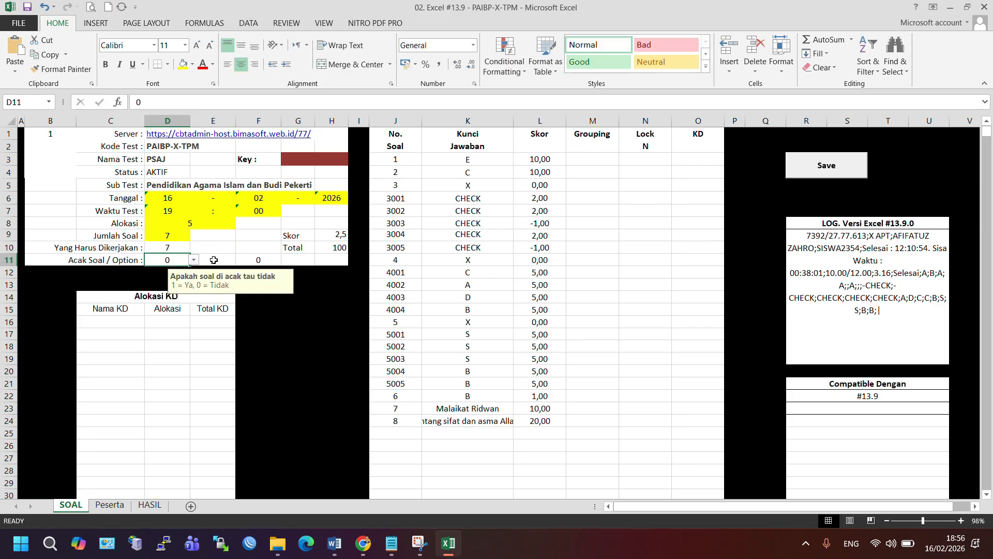
type("1")
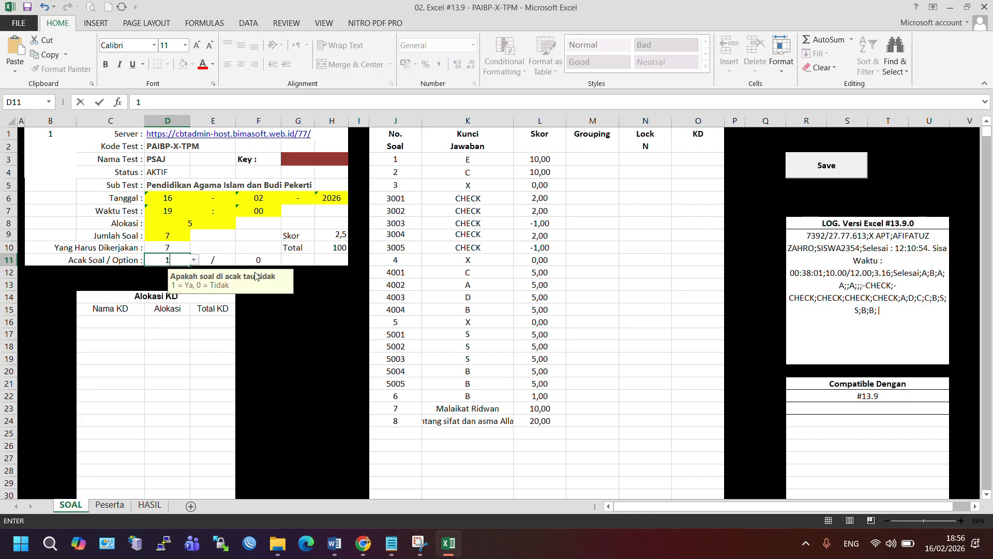
left_click(257, 262)
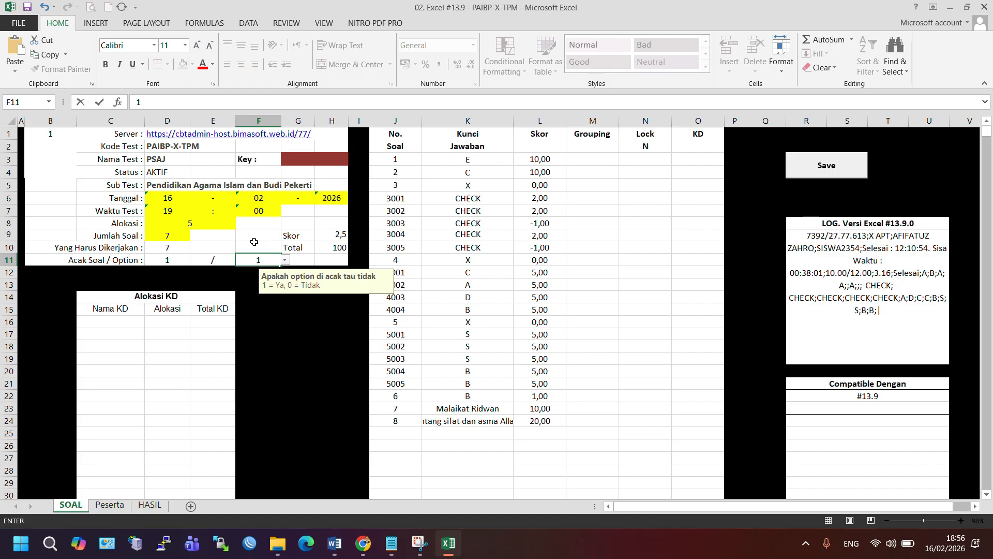
key("Delete")
left_click(254, 252)
Check the Total formula in H10 against the Skor values in L3:L24
left_click(333, 249)
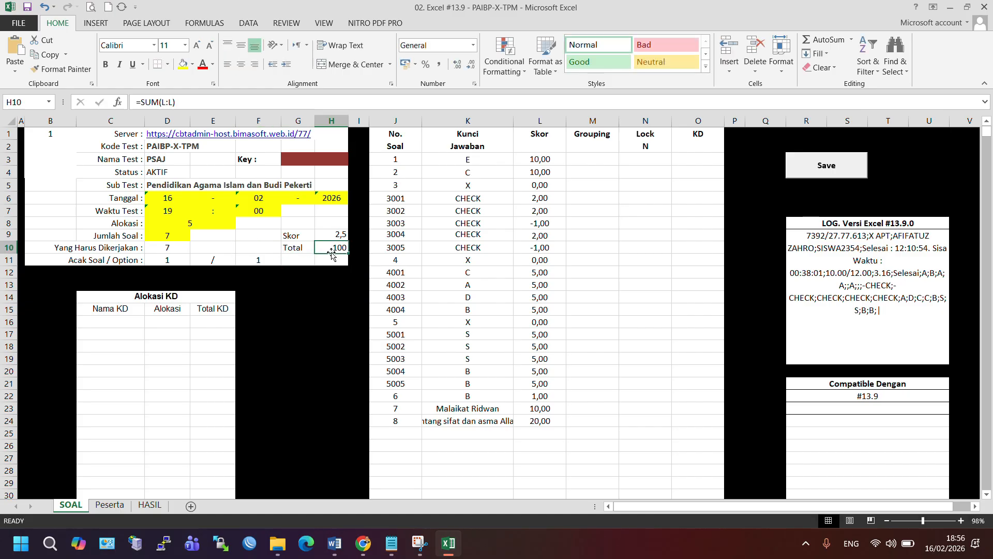
left_click(554, 158)
left_click_drag(554, 157, 564, 420)
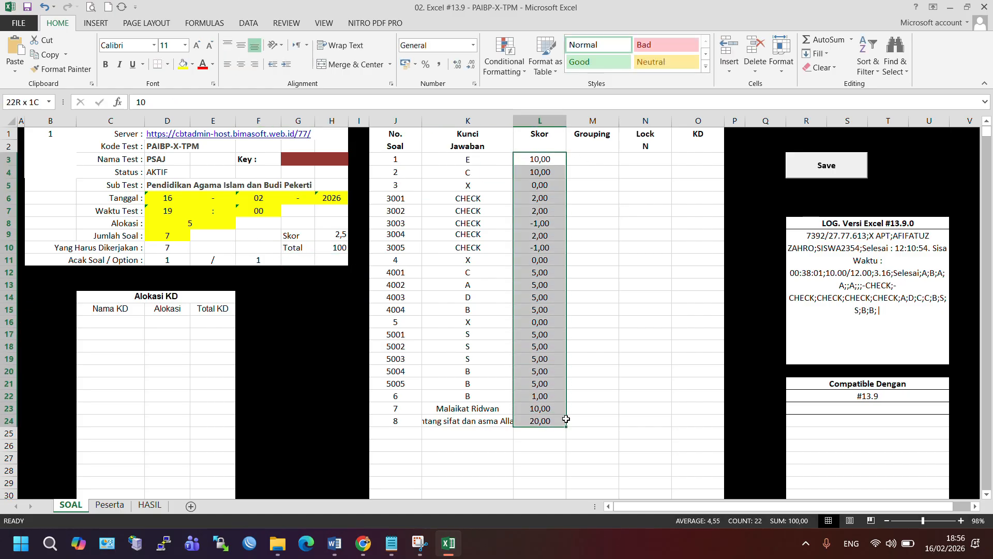
left_click(339, 247)
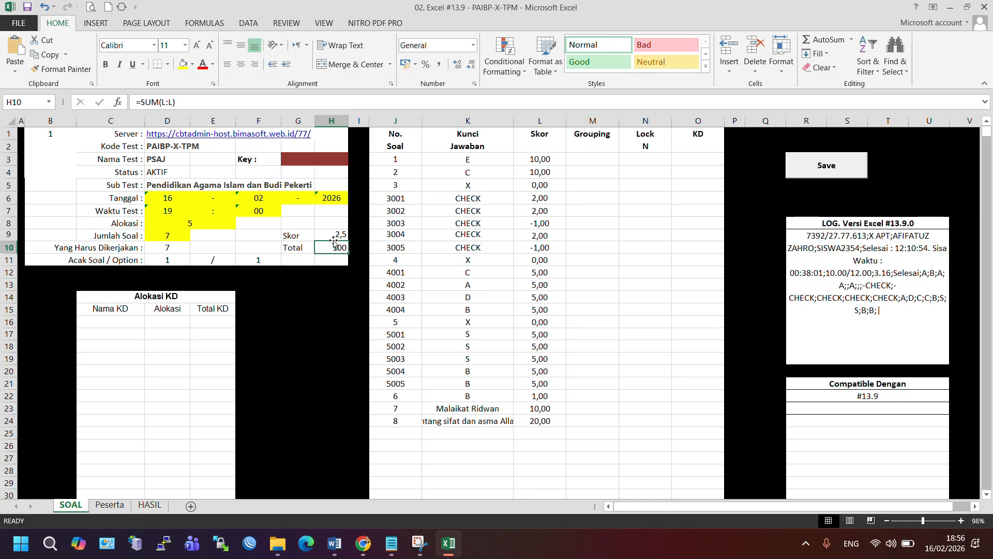
Arrange the Word template and the Excel workbook side by side, with the No. Soal, Kunci Jawaban and Skor columns visible
left_click(440, 164)
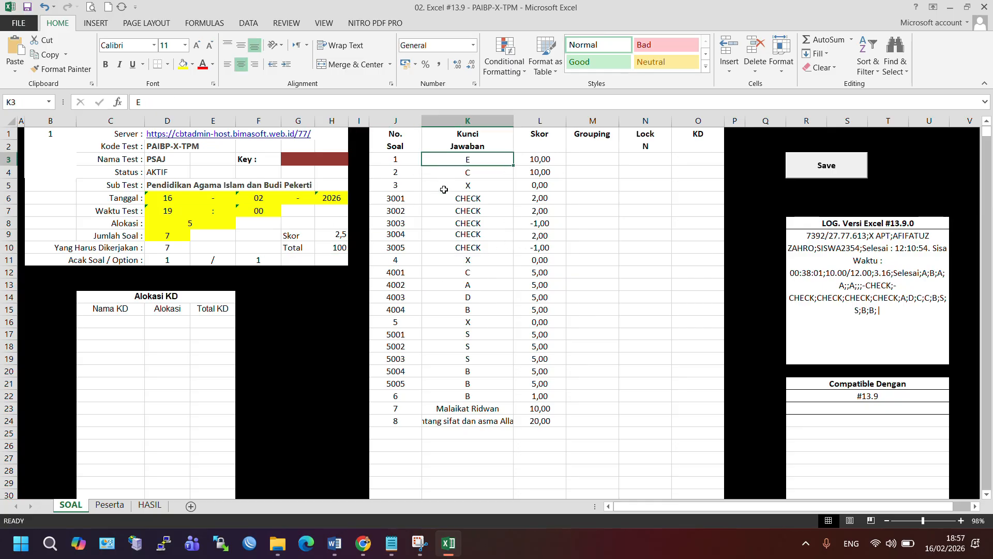
left_click(405, 159)
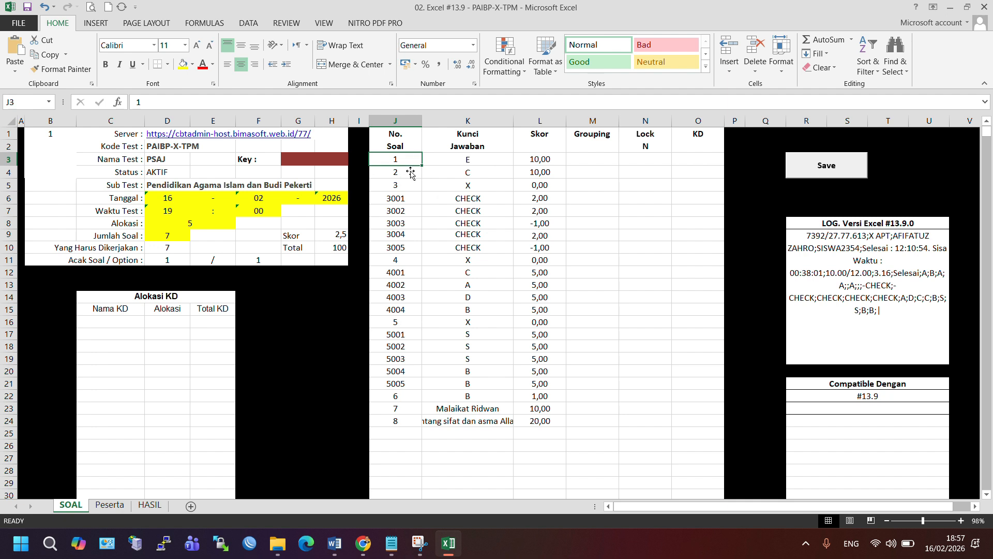
mouse_move(334, 543)
mouse_move(968, 7)
left_click(898, 95)
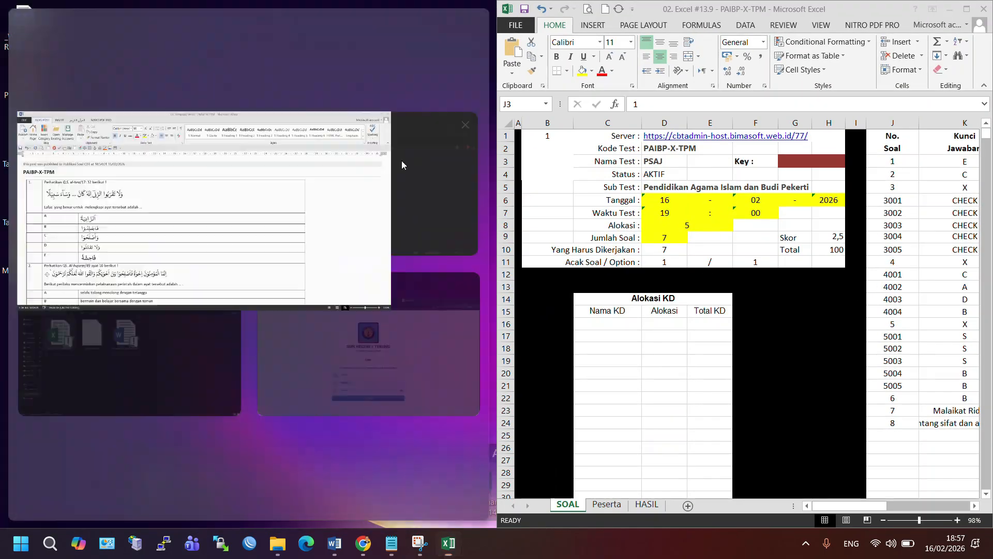
left_click(227, 189)
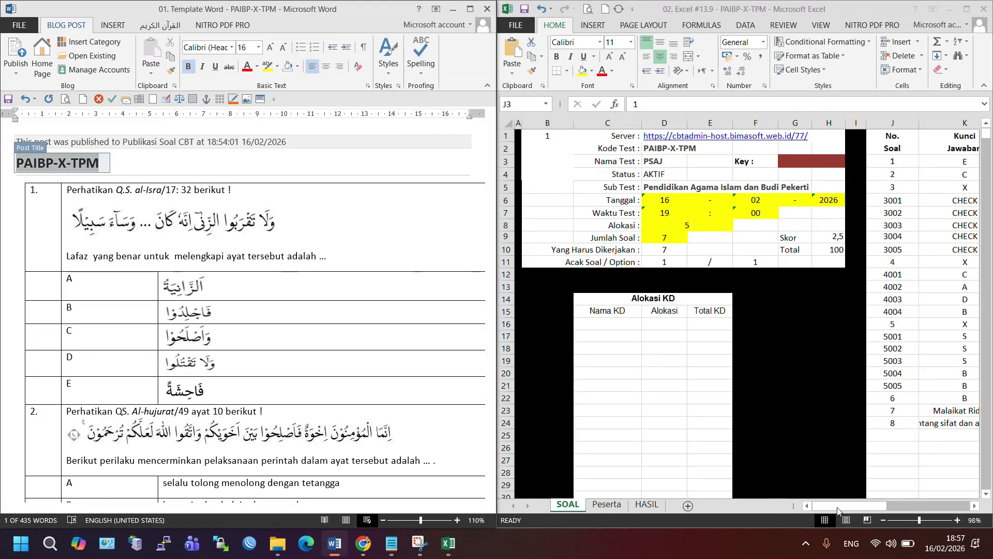
left_click(860, 510)
left_click_drag(884, 510, 929, 505)
key("Right")
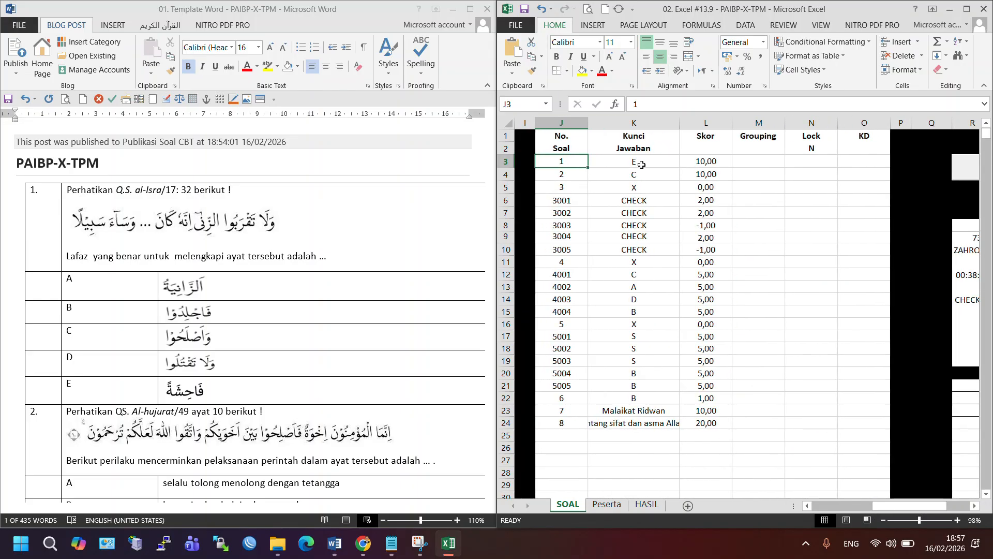
Compare questions 1 and 2 in the Word template with their answer keys and scores in rows 3 and 4 of SOAL
left_click(245, 395)
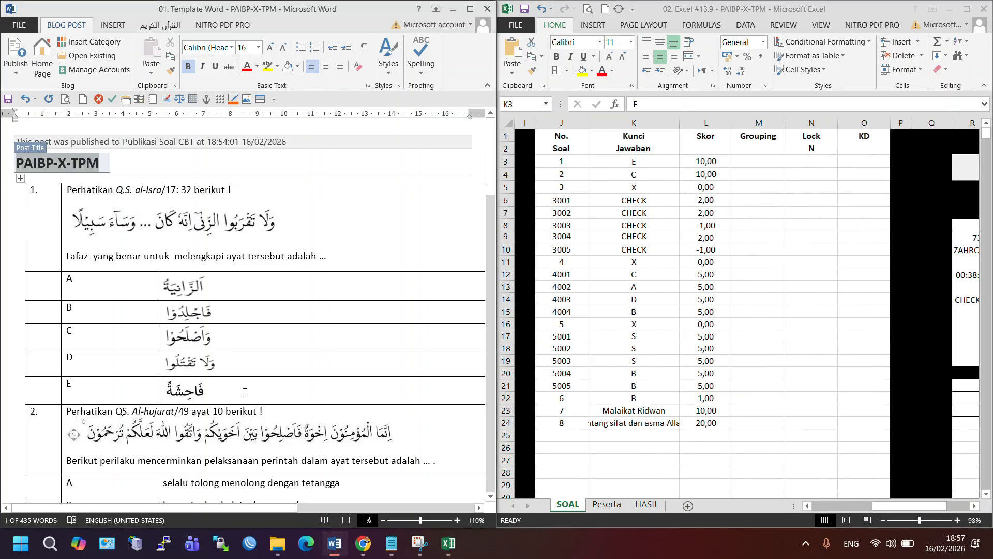
left_click(246, 391)
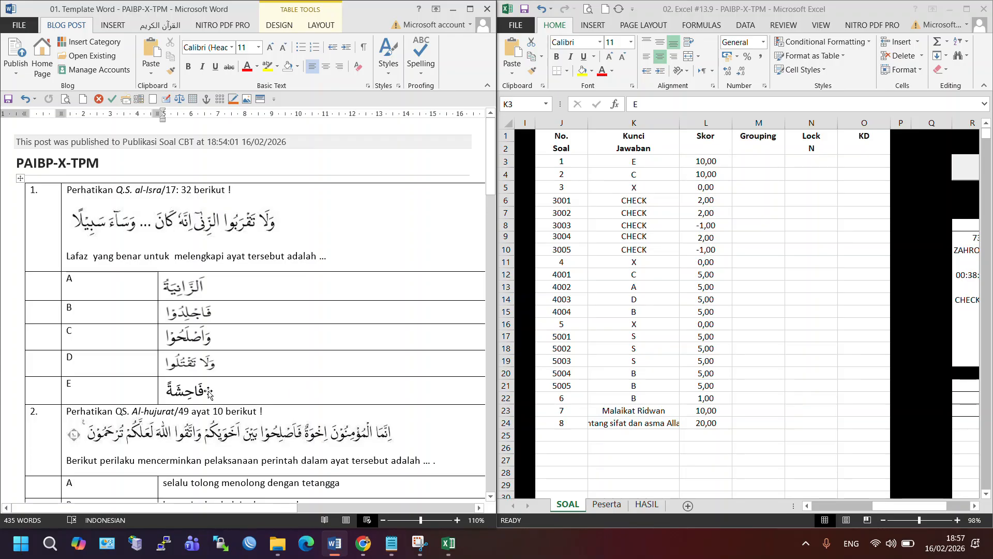
left_click(657, 166)
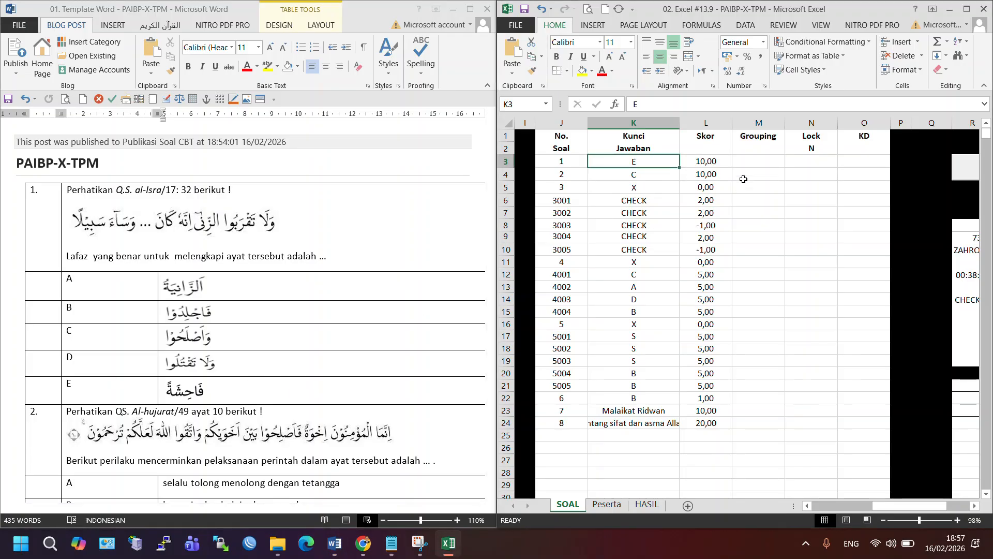
left_click(709, 163)
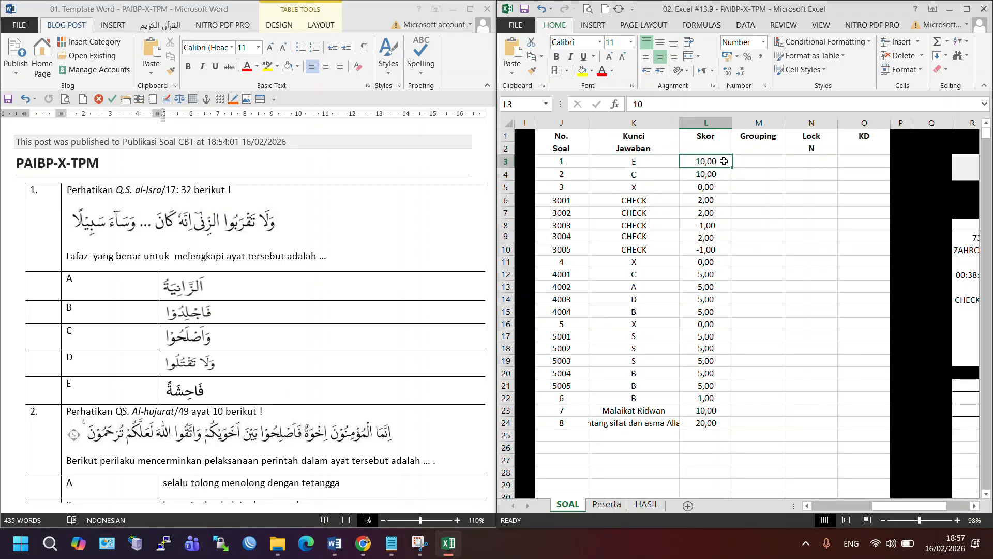
left_click(647, 175)
left_click(577, 176)
left_click_drag(576, 176, 631, 176)
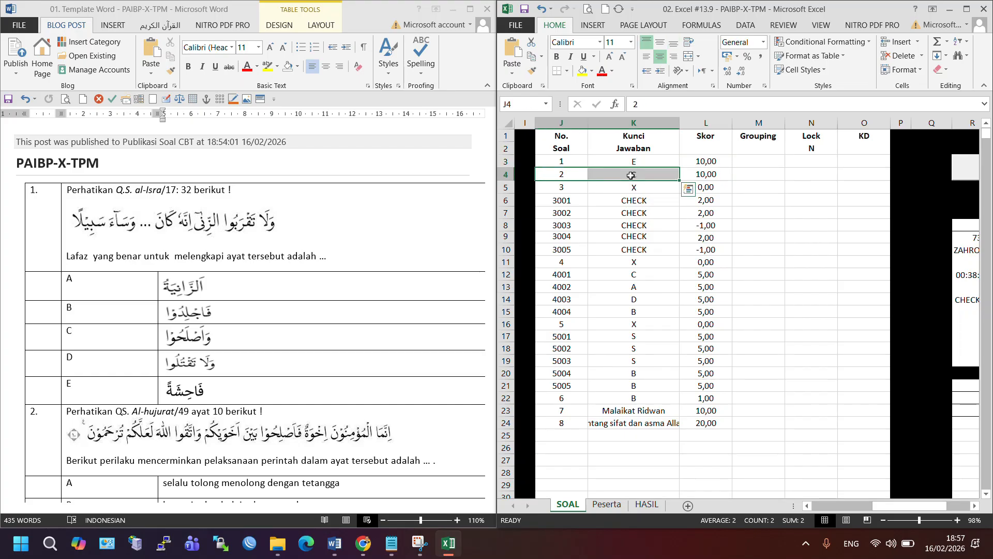
left_click(668, 177)
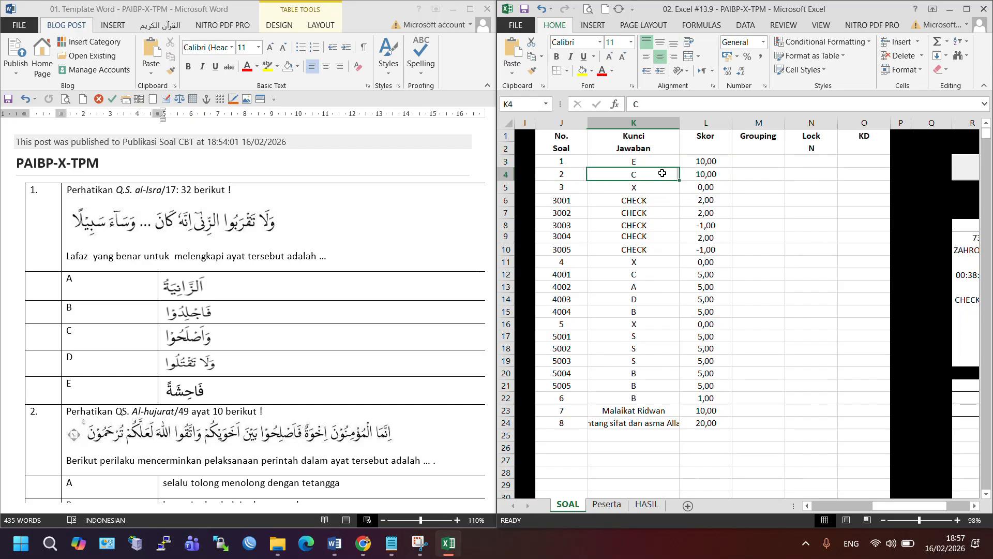
left_click(707, 176)
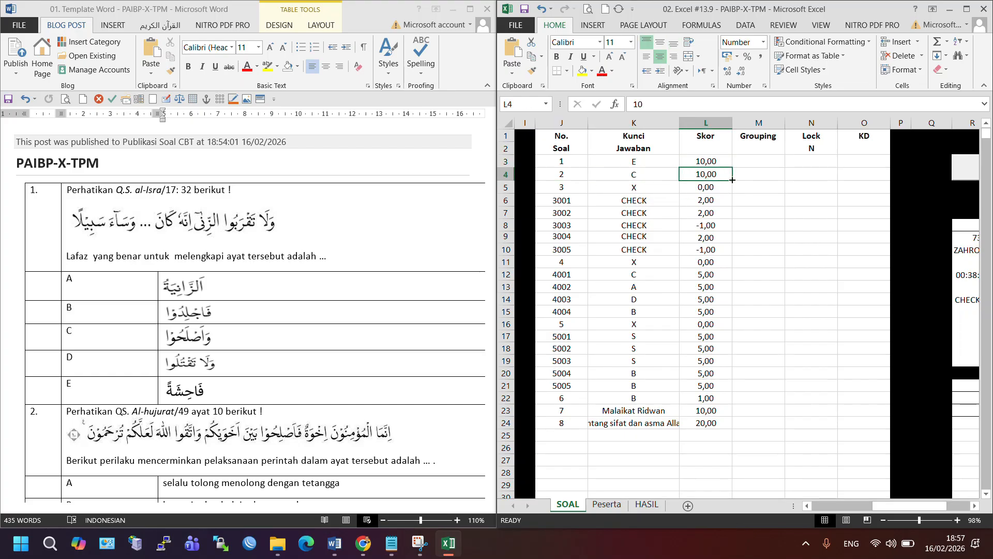
Compare checklist question 3 in the Word template with its number, answer key and score in row 5 of SOAL
left_click(568, 187)
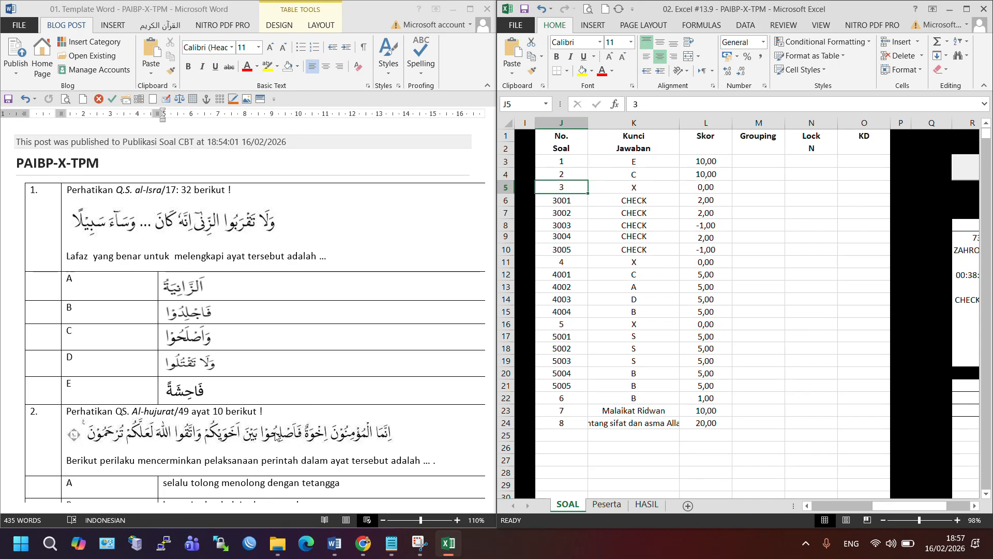
left_click(297, 392)
scroll(296, 392, "down", 12)
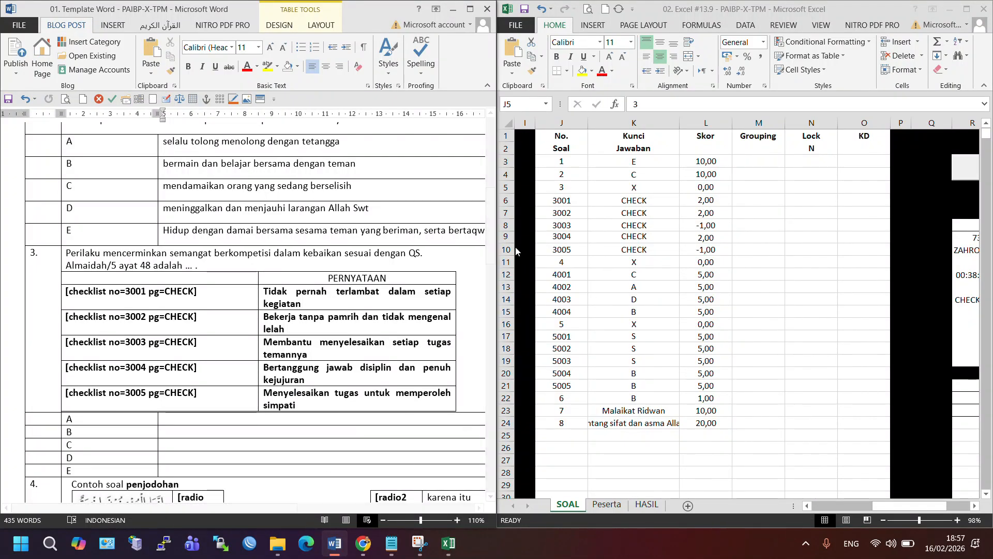
left_click(572, 202)
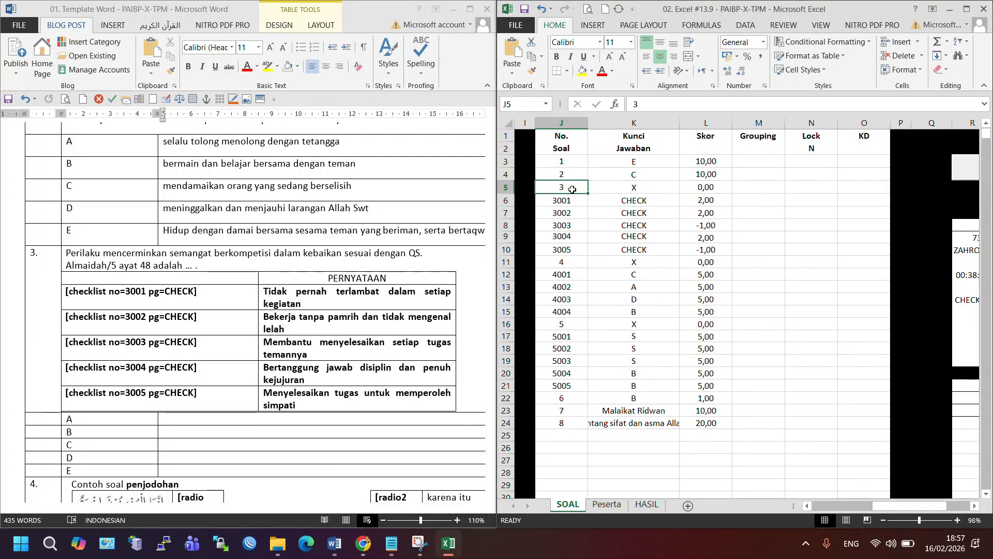
left_click(627, 189)
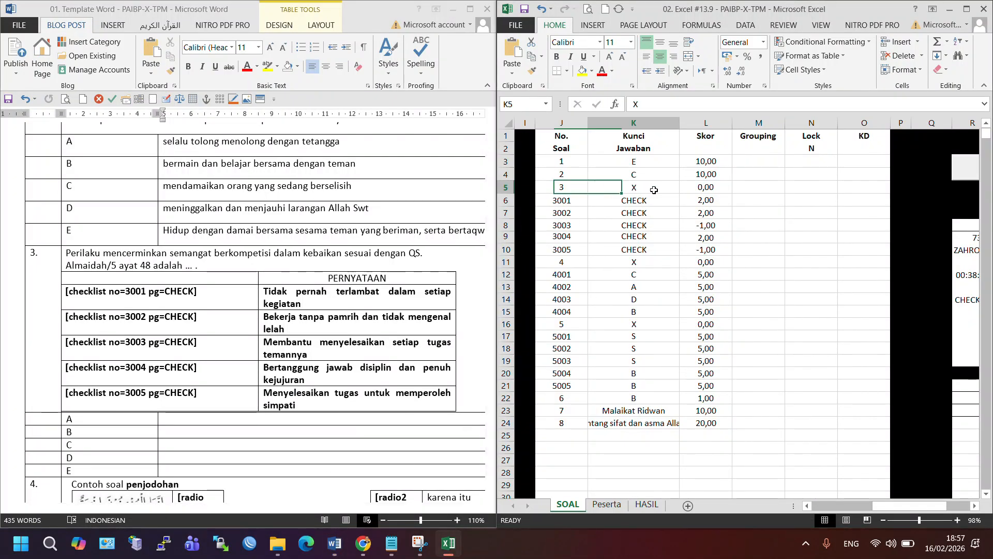
left_click(718, 187)
left_click_drag(710, 206, 713, 250)
Match the checklist items 3001 to 3005 in the Word template with their numbers in J6:J10 and the CHECK answer key
left_click(578, 202)
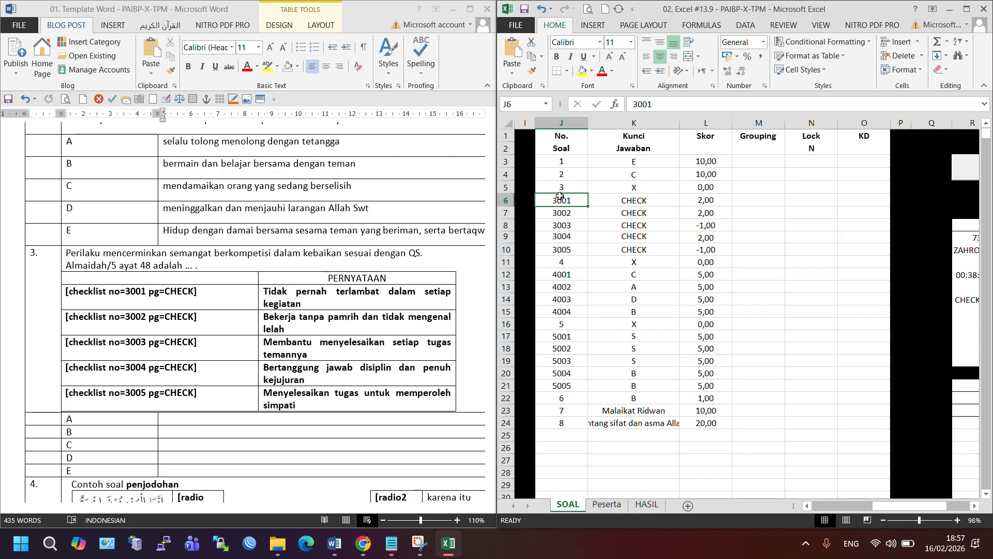
left_click_drag(571, 202, 568, 250)
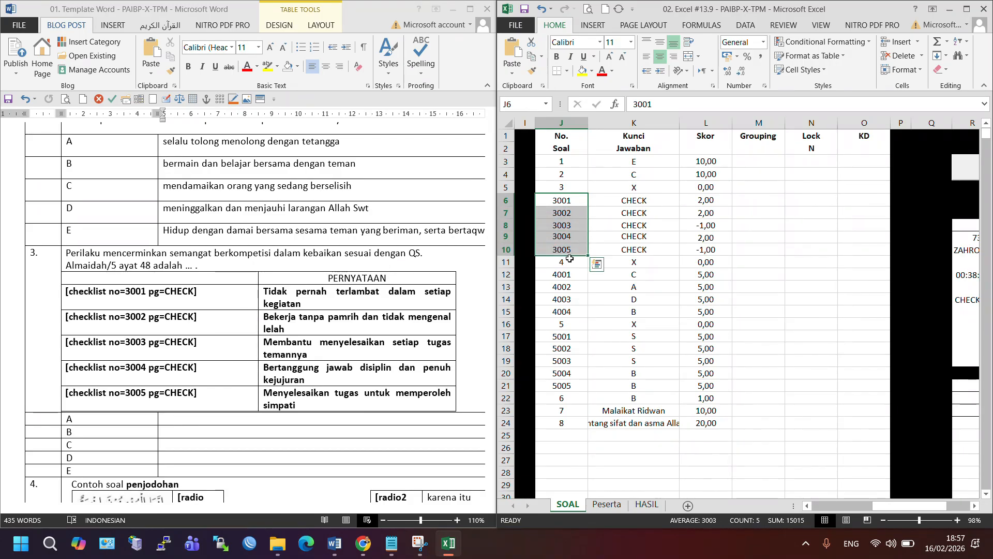
left_click(203, 293)
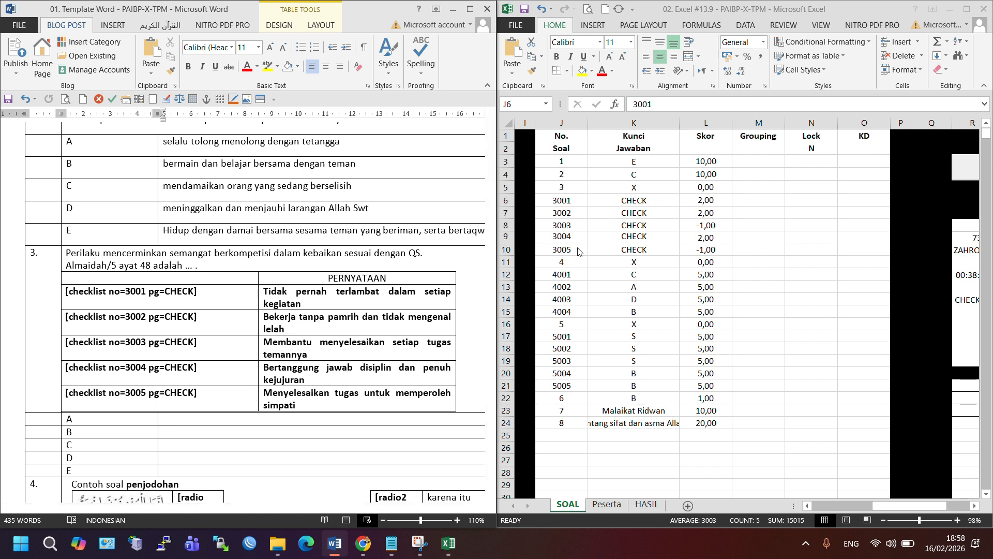
left_click(578, 200)
left_click(578, 200)
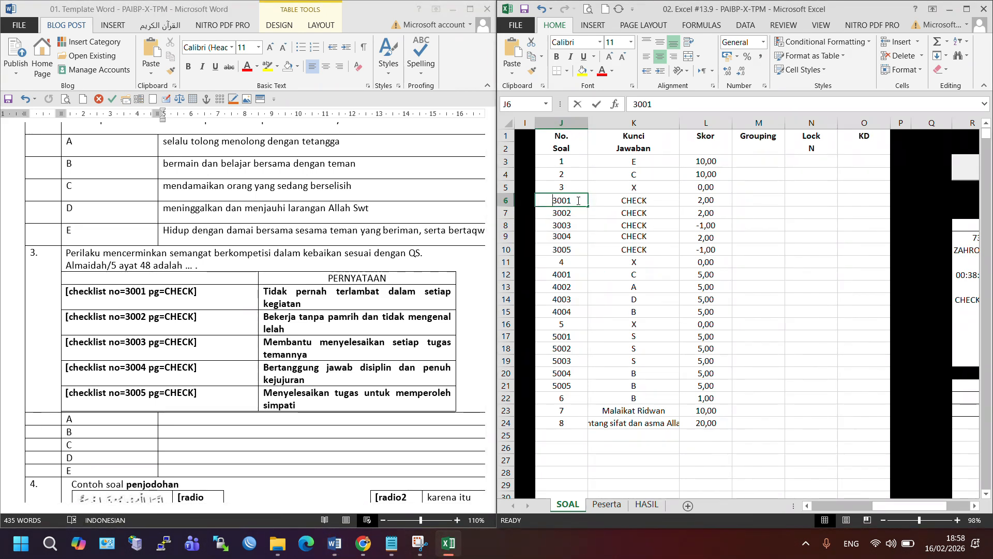
left_click_drag(571, 201, 574, 250)
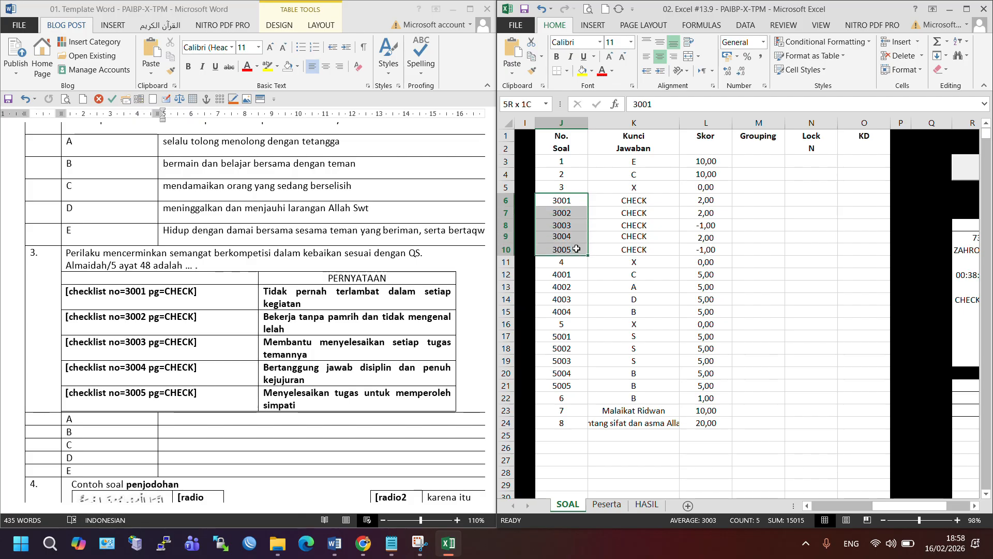
left_click(643, 198)
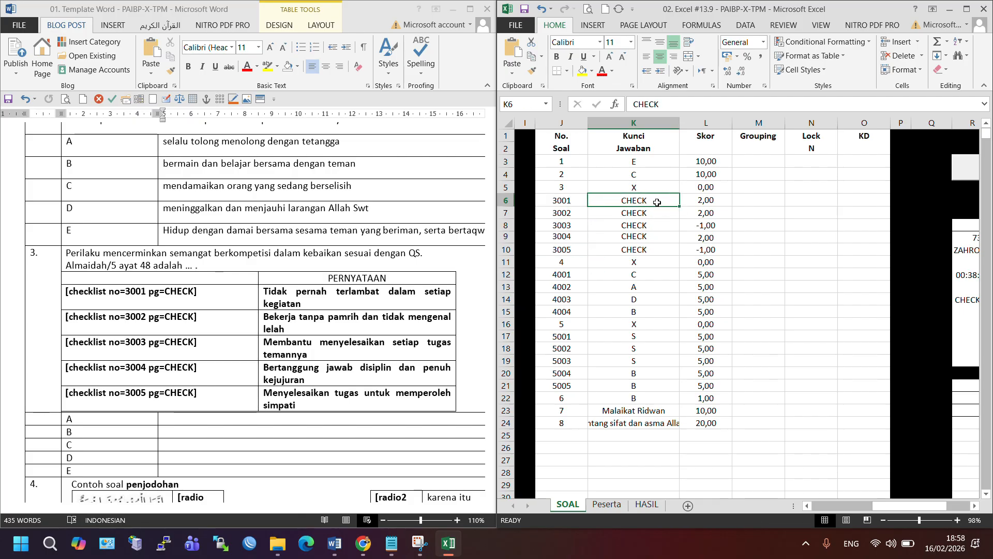
Examine the Skor values in L6:L10 for correct and incorrect statements of checklist question 3
left_click(713, 201)
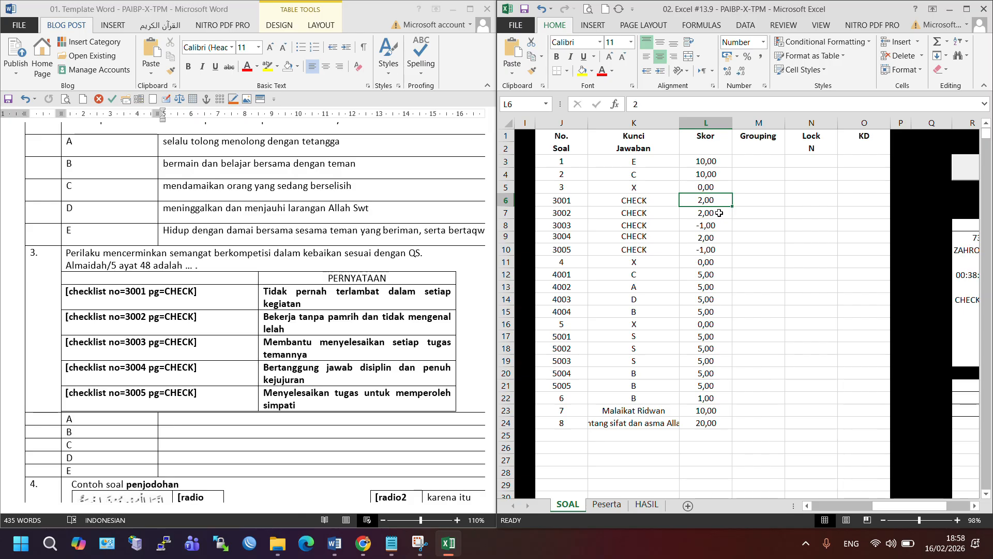
left_click(719, 213)
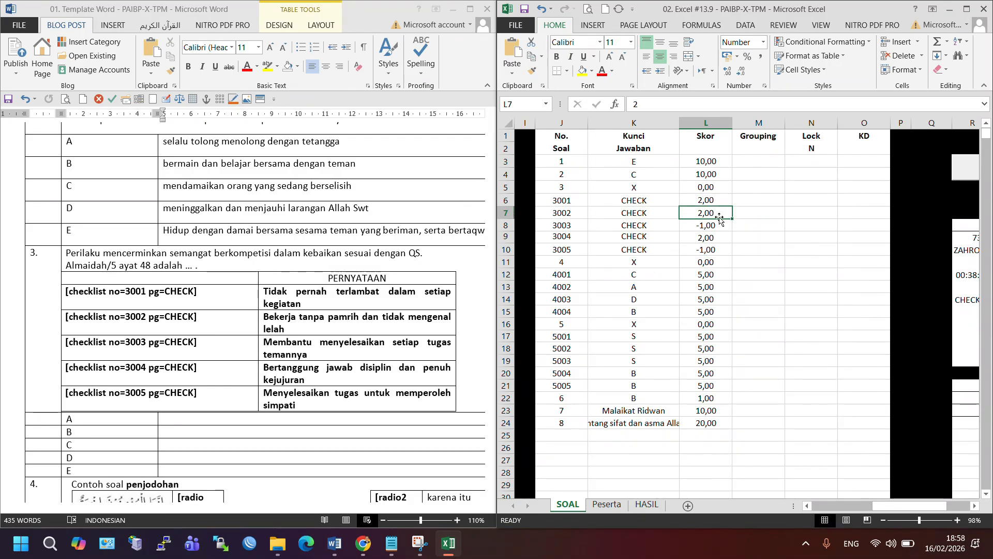
left_click(718, 240)
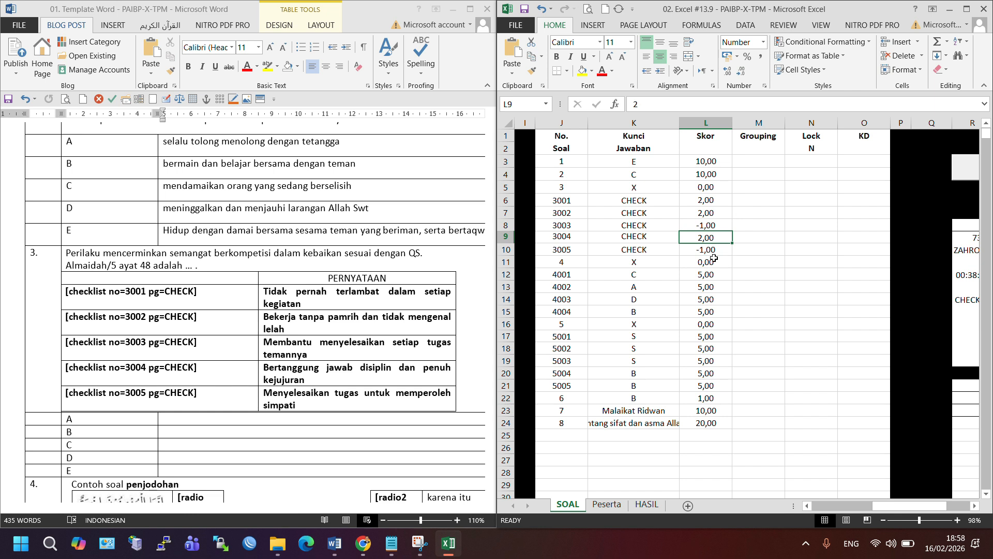
left_click(715, 227)
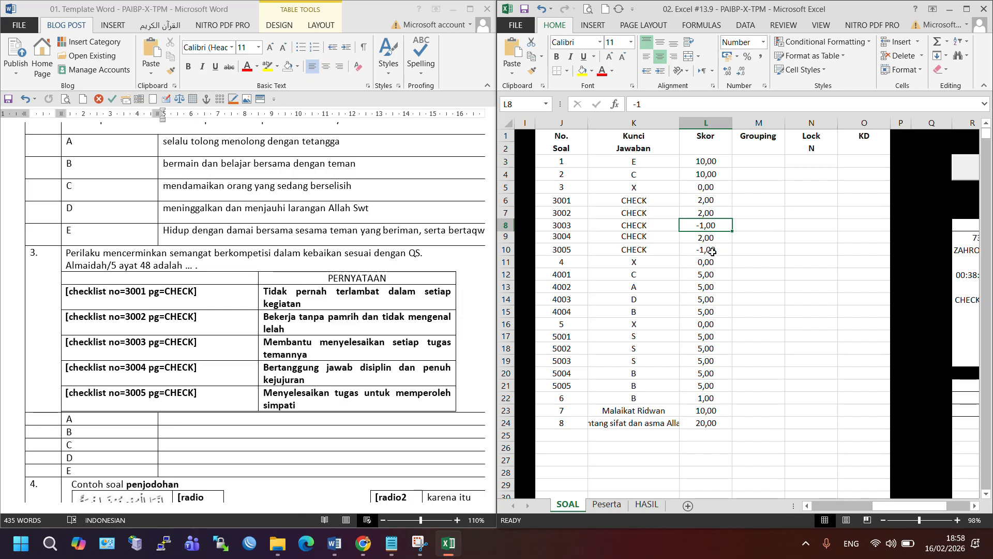
left_click(713, 250)
left_click(713, 224)
left_click(715, 249)
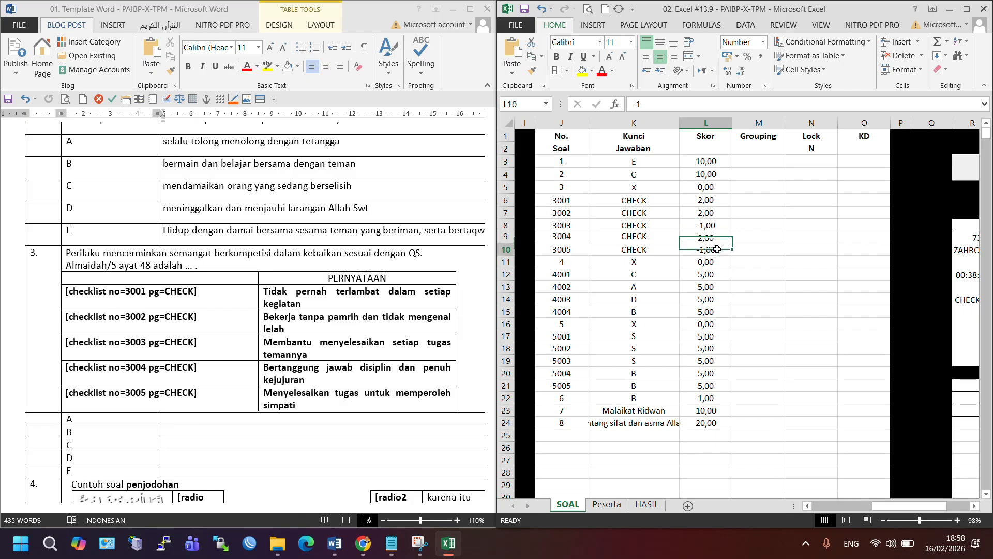
left_click(712, 222)
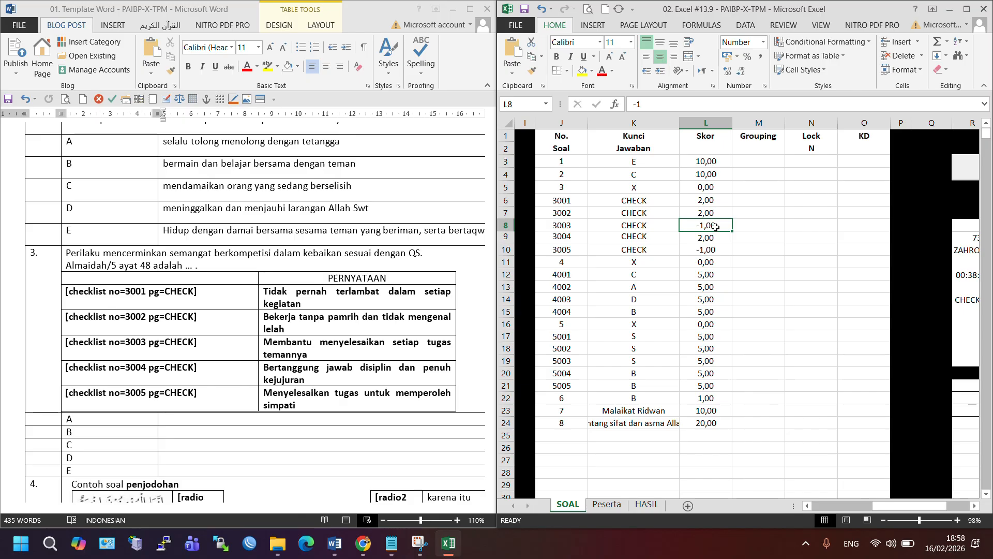
left_click(715, 250)
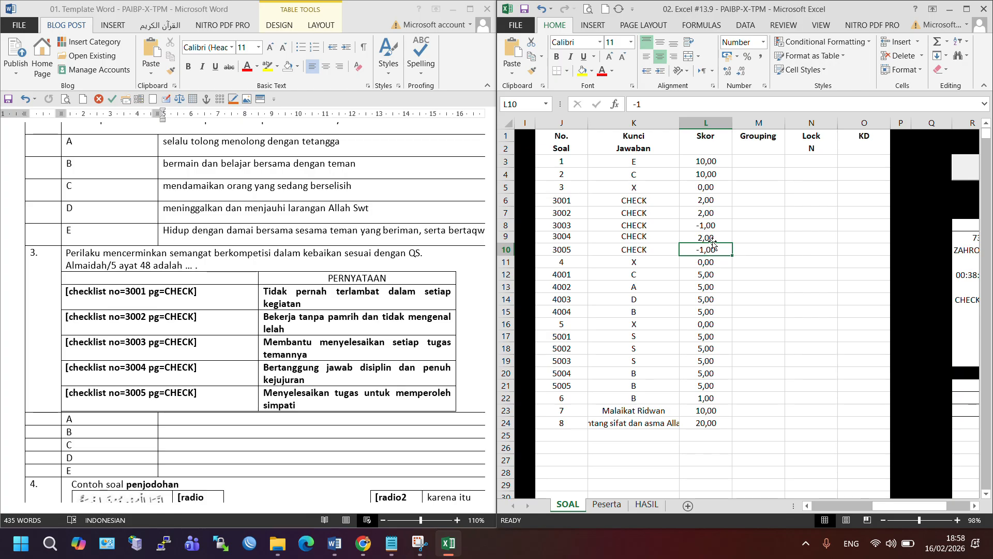
Review question 4 in row 11 and its sub-numbers in J12:J15, and find the matching question in the Word template
left_click(562, 264)
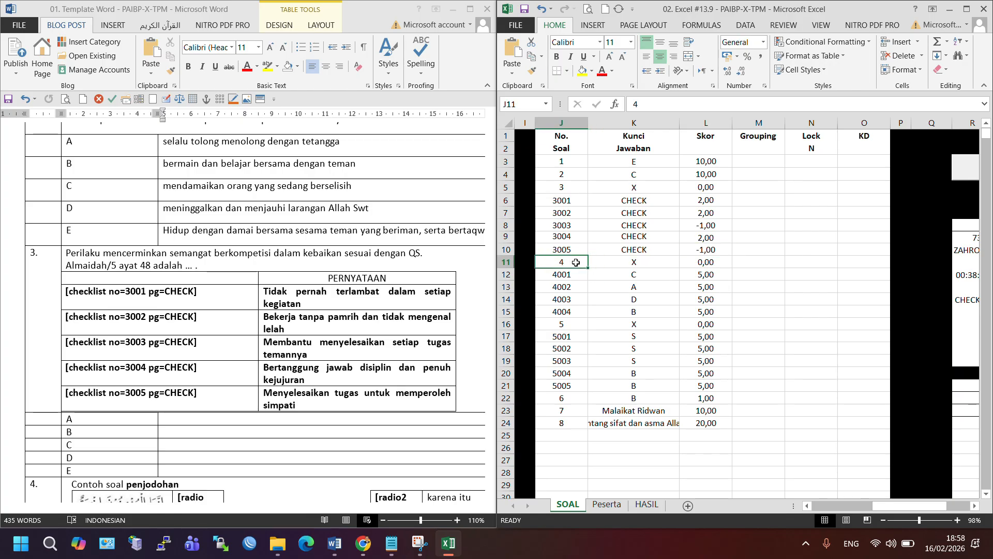
left_click(646, 264)
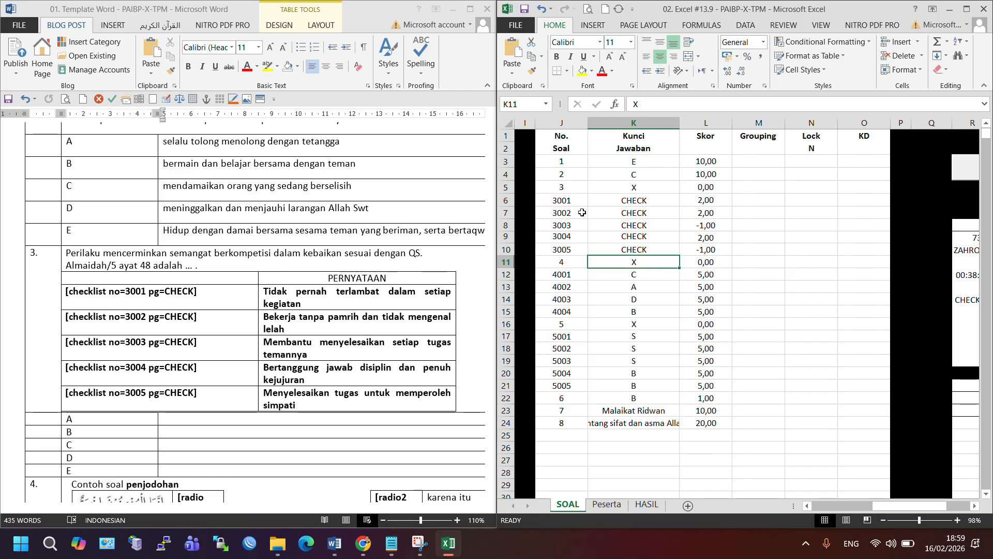
left_click(683, 267)
left_click(574, 277)
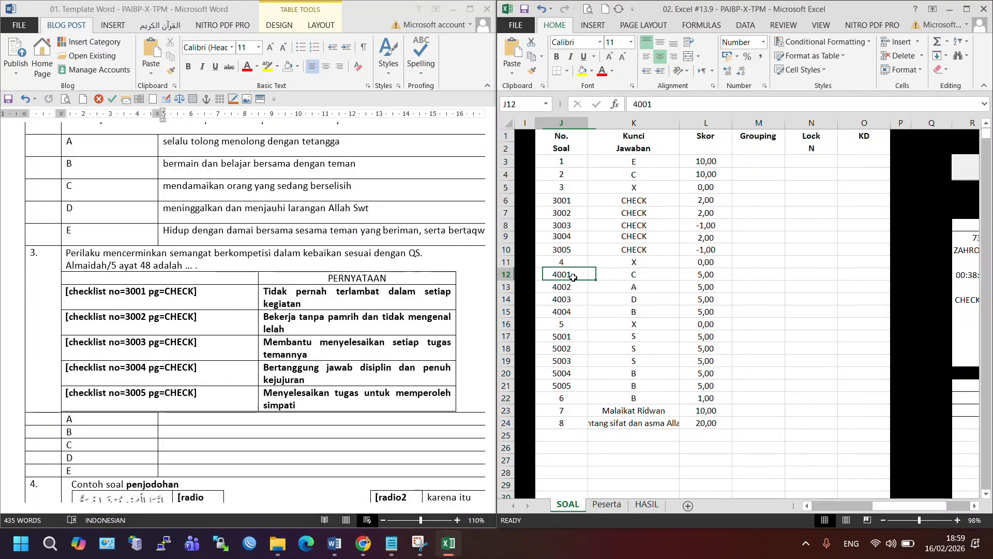
left_click_drag(574, 277, 577, 310)
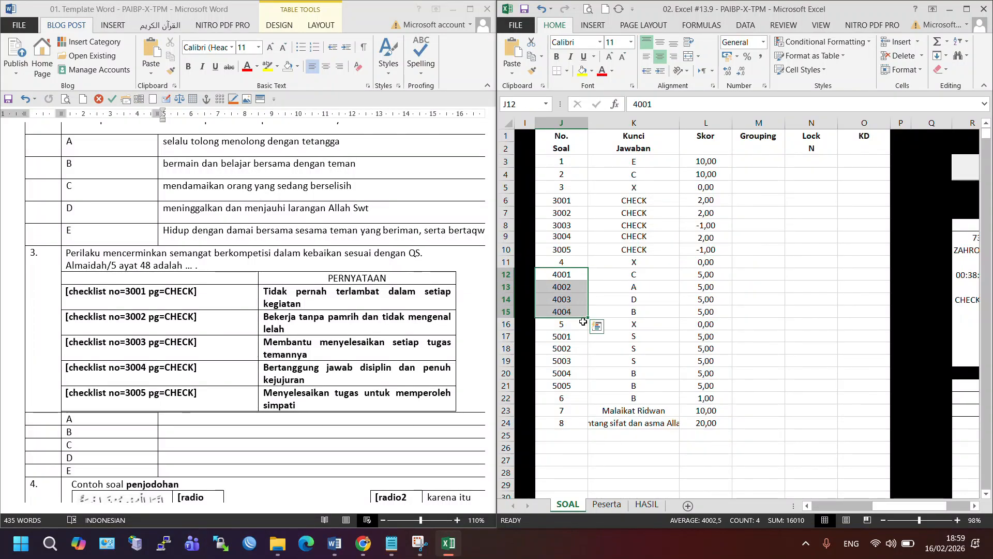
left_click(307, 380)
scroll(306, 383, "down", 1)
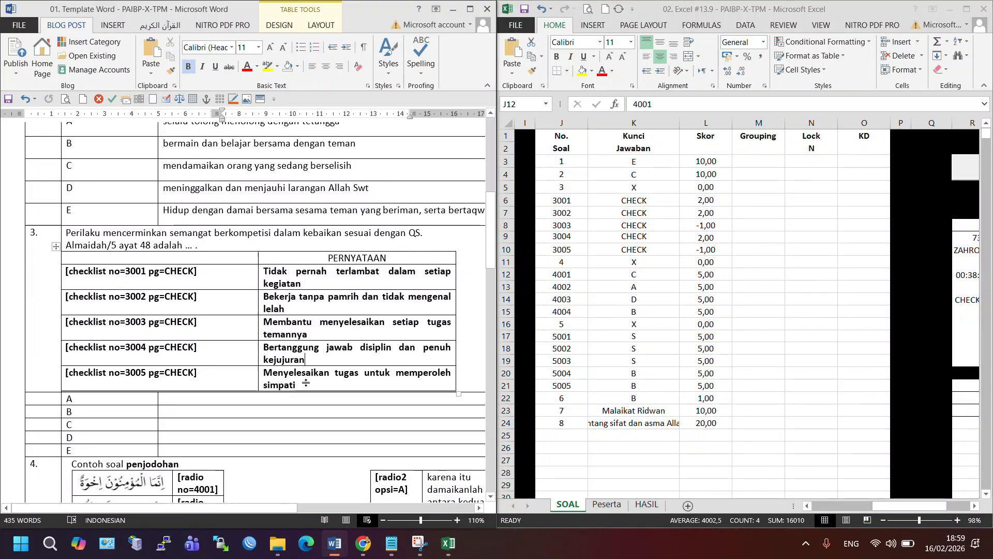
scroll(306, 383, "down", 5)
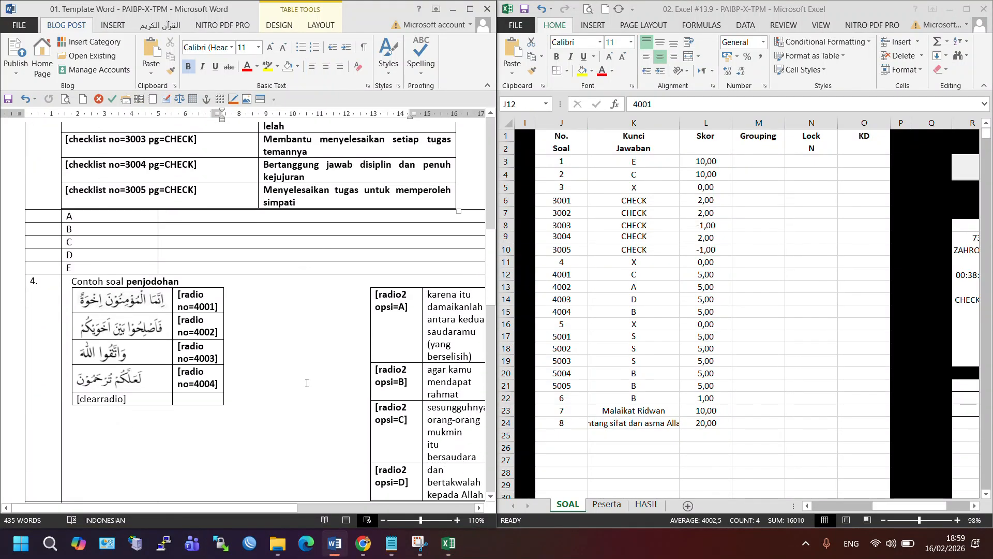
Match the radio numbers 4001 to 4004 of the penjodohan question in Word with the numbering starting at J12
left_click(217, 307)
scroll(389, 307, "down", 2)
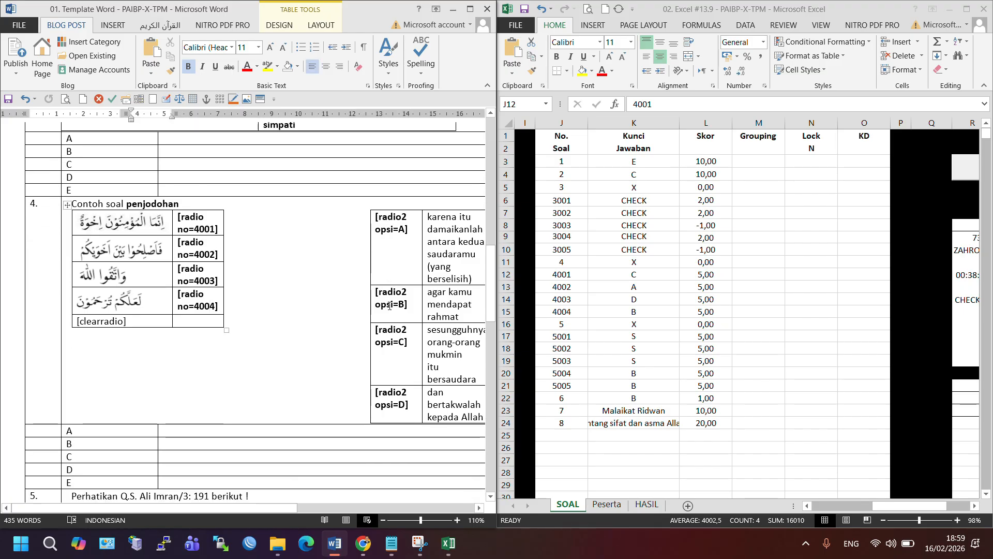
scroll(389, 306, "down", 1)
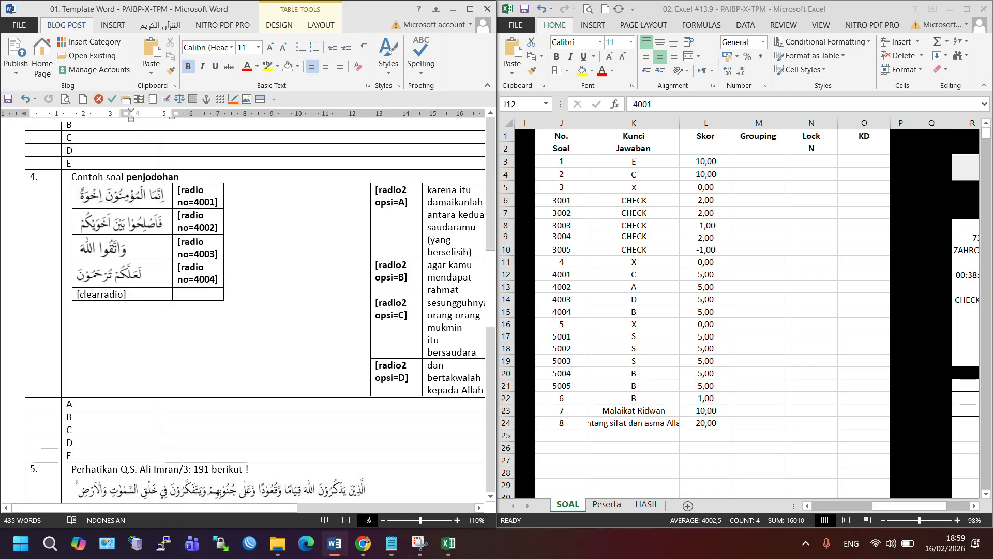
left_click(161, 198)
left_click(204, 201)
left_click(613, 198)
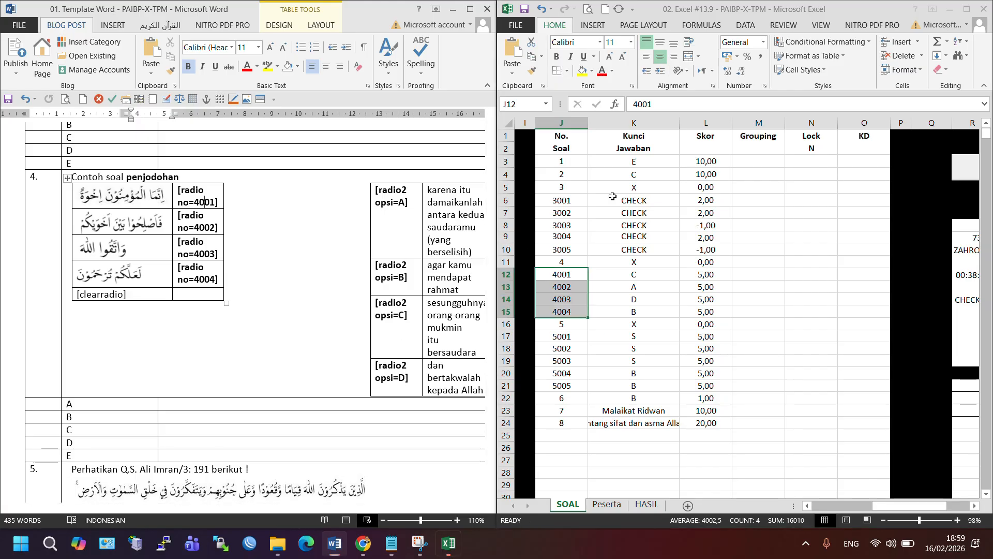
left_click(569, 273)
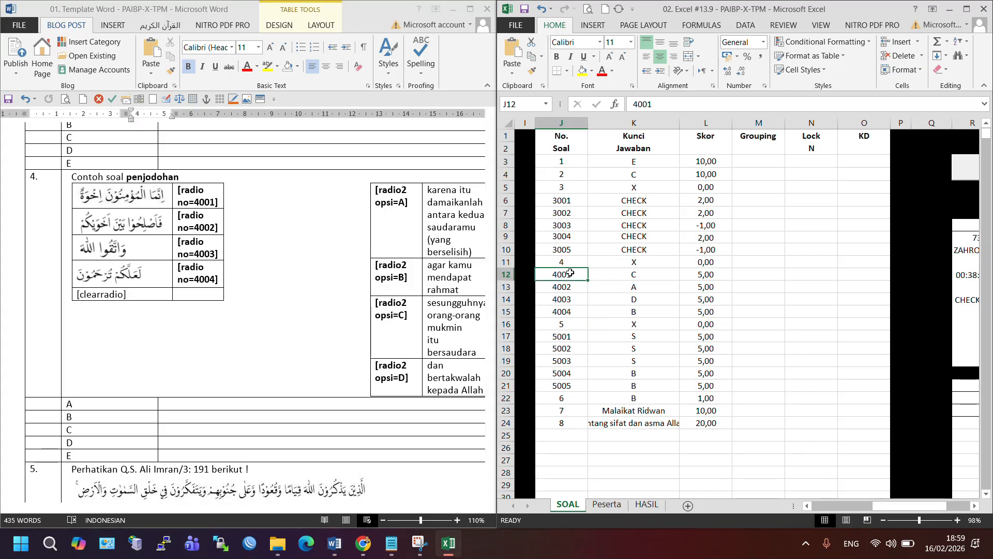
Compare the radio2 answer options of question 4 in Word with the Kunci Jawaban entries in K12:K15
left_click(429, 303)
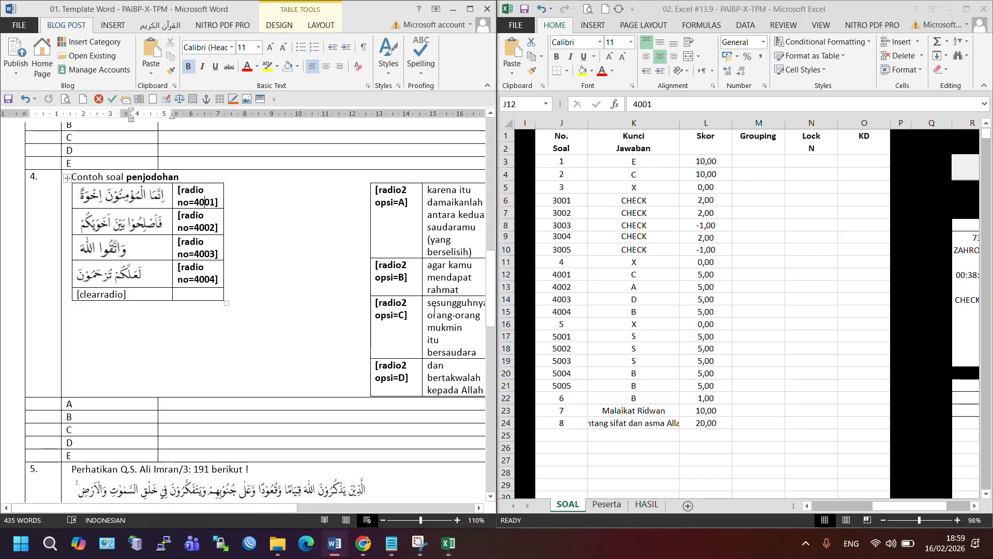
left_click_drag(428, 303, 455, 349)
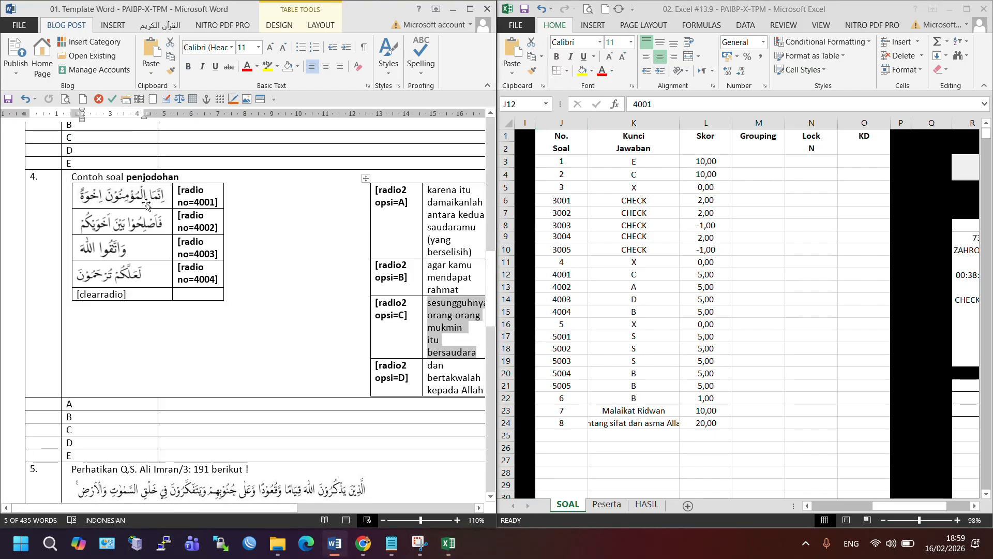
left_click(456, 328)
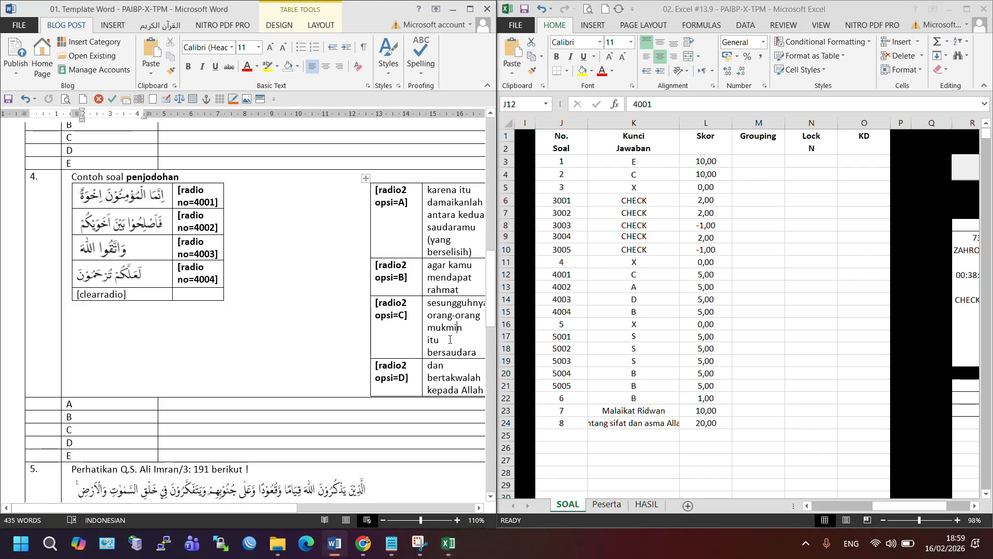
left_click(635, 285)
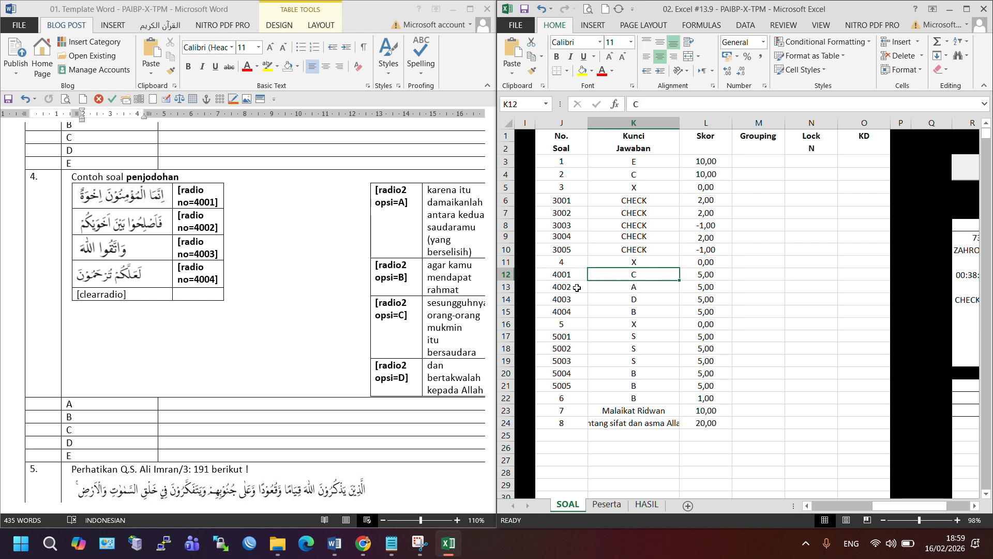
left_click(574, 287)
left_click(648, 288)
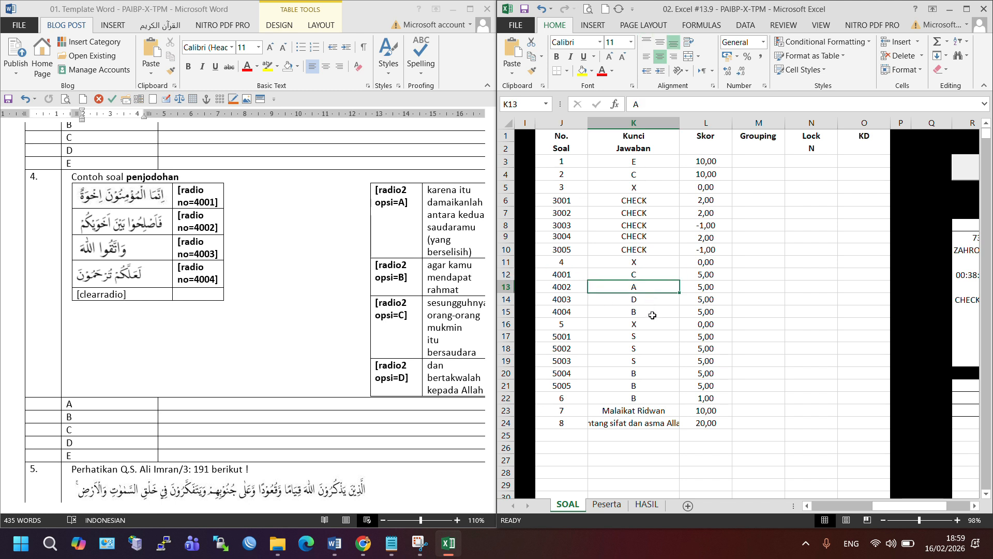
left_click(651, 312)
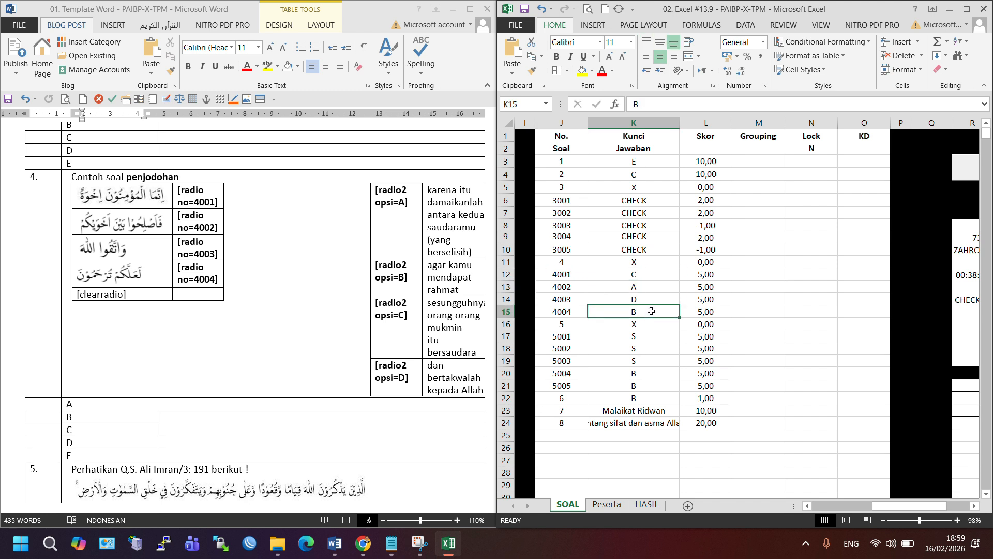
Find question 5 in the Word template and match its opsi numbers 5001 to 5005 with the sub-numbers in J17:J21
left_click(574, 325)
left_click(220, 467)
scroll(222, 456, "down", 9)
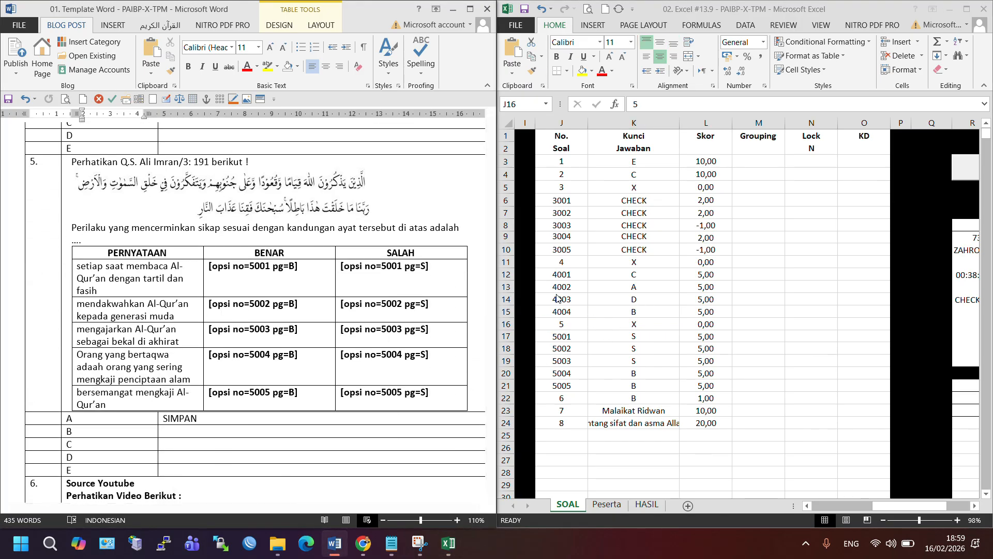
key("alt+Tab")
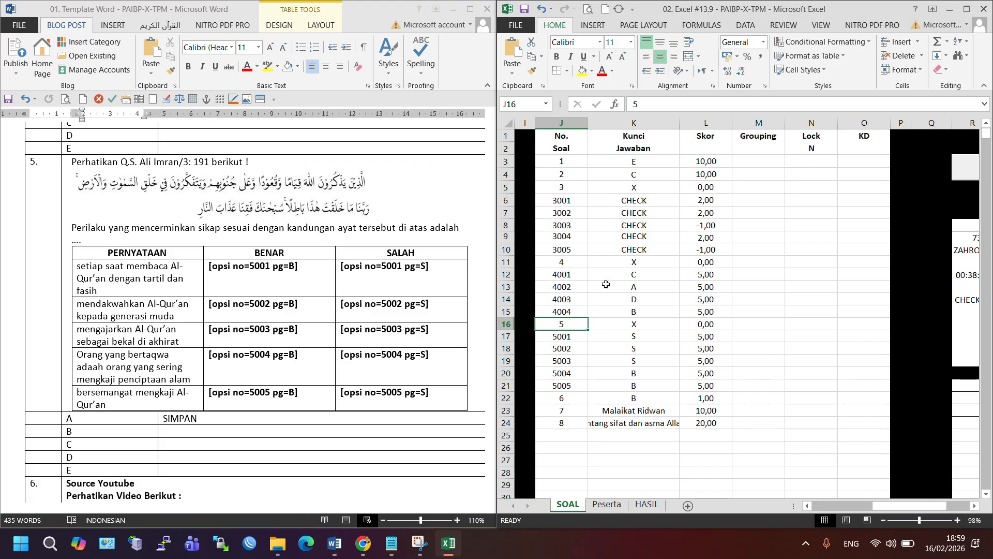
left_click(607, 276)
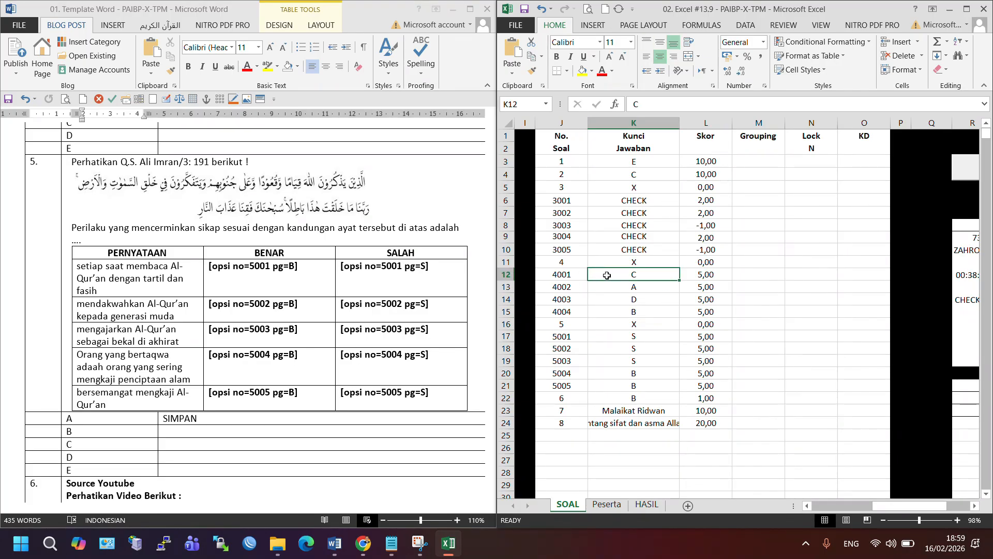
left_click(559, 326)
scroll(592, 341, "down", 3)
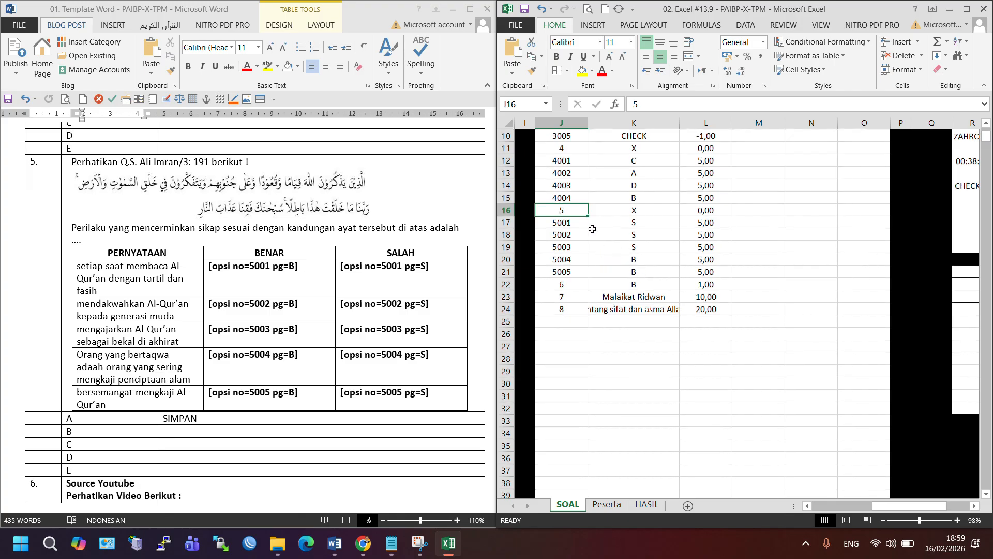
left_click_drag(573, 224, 556, 275)
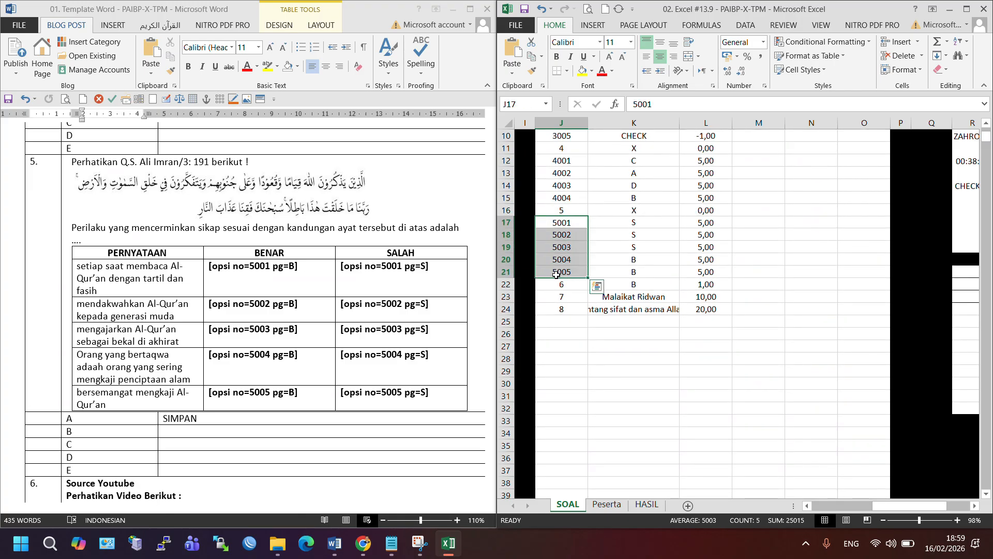
double_click(264, 392)
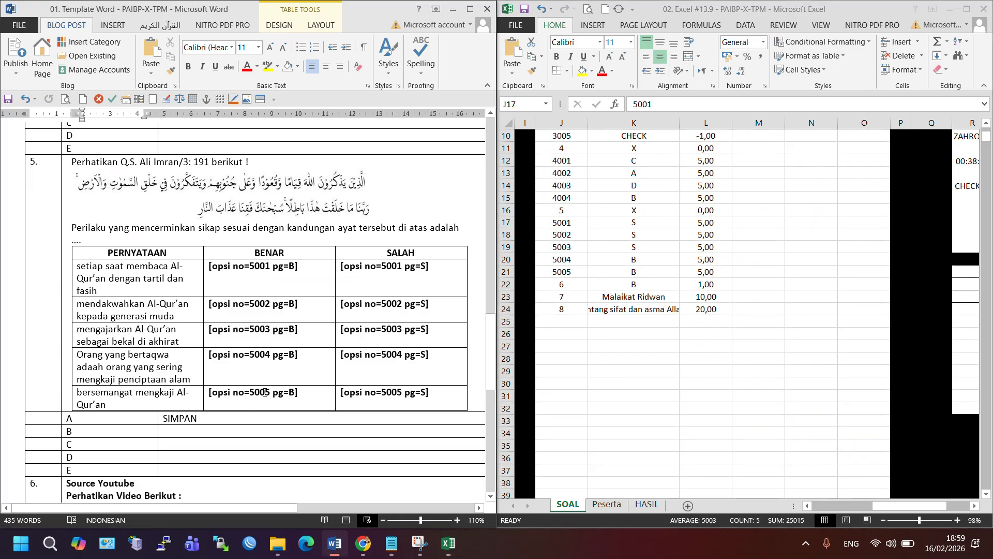
Examine the BENAR and SALAH option tags of question 5 in Word, comparing their shared numbers and the pg=B and pg=S codes
left_click(640, 285)
left_click(426, 277)
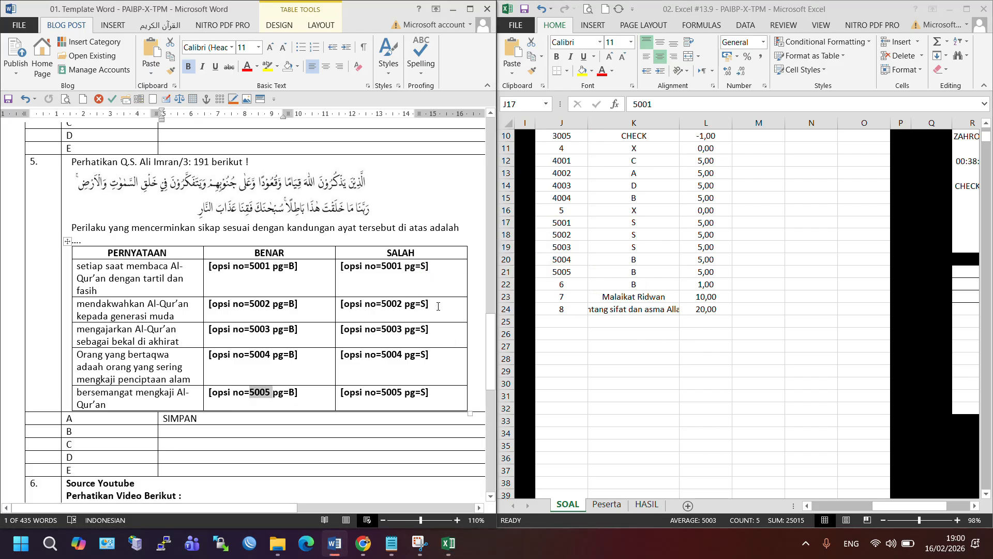
left_click(411, 267)
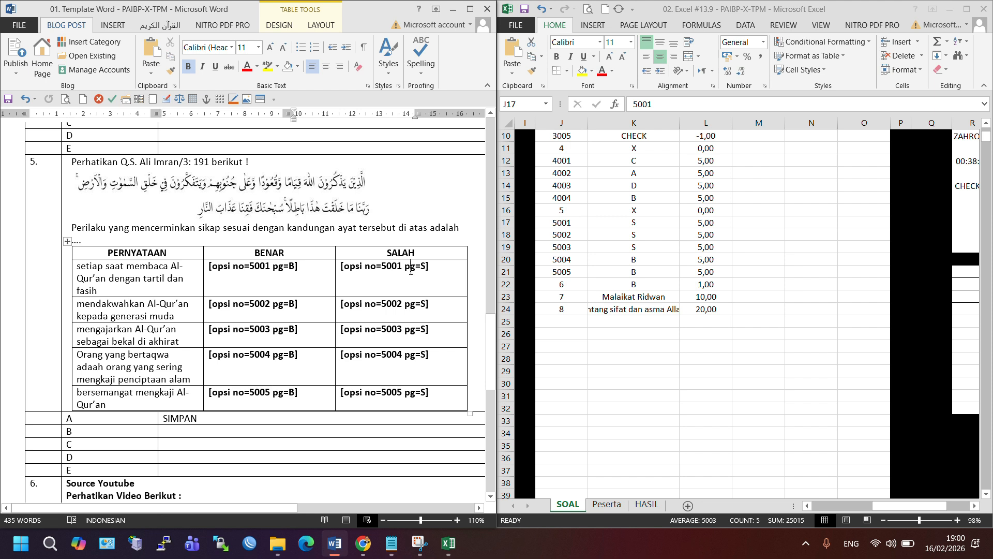
left_click(398, 267)
left_click(265, 266)
left_click(290, 267)
left_click(426, 267)
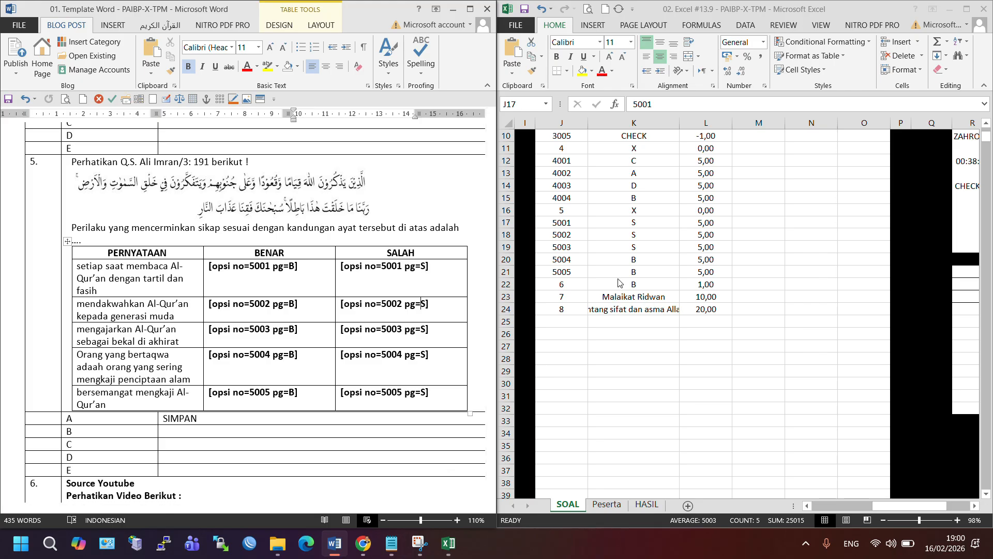
Review the Kunci Jawaban entries in K17:K21 against the statements of question 5, along with their Skor values in L17:L21
left_click(636, 241)
left_click(610, 226)
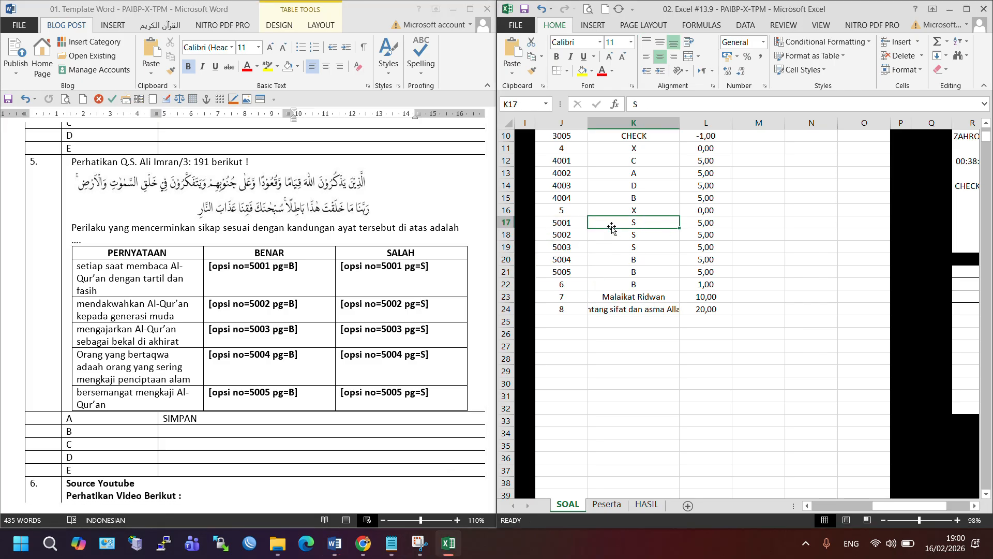
left_click(574, 222)
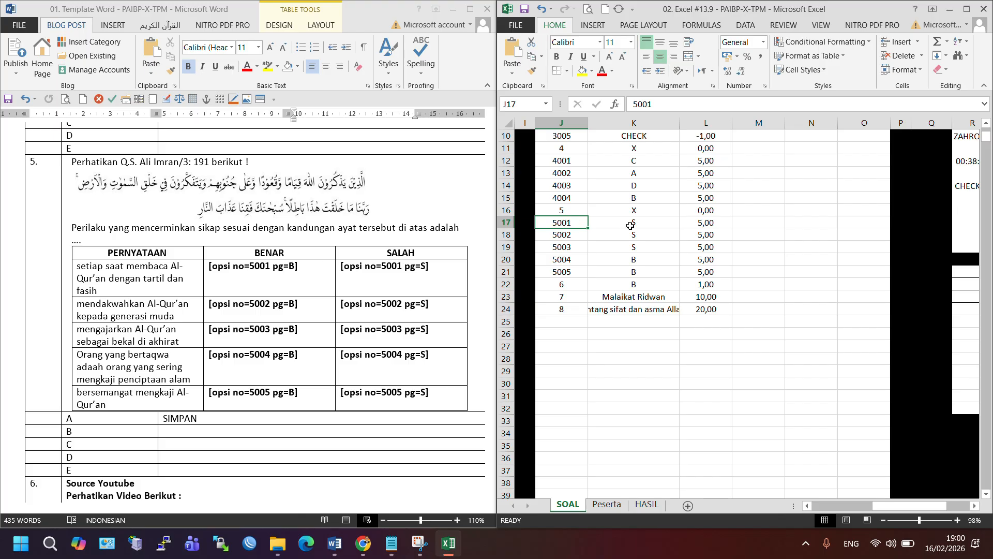
left_click(650, 221)
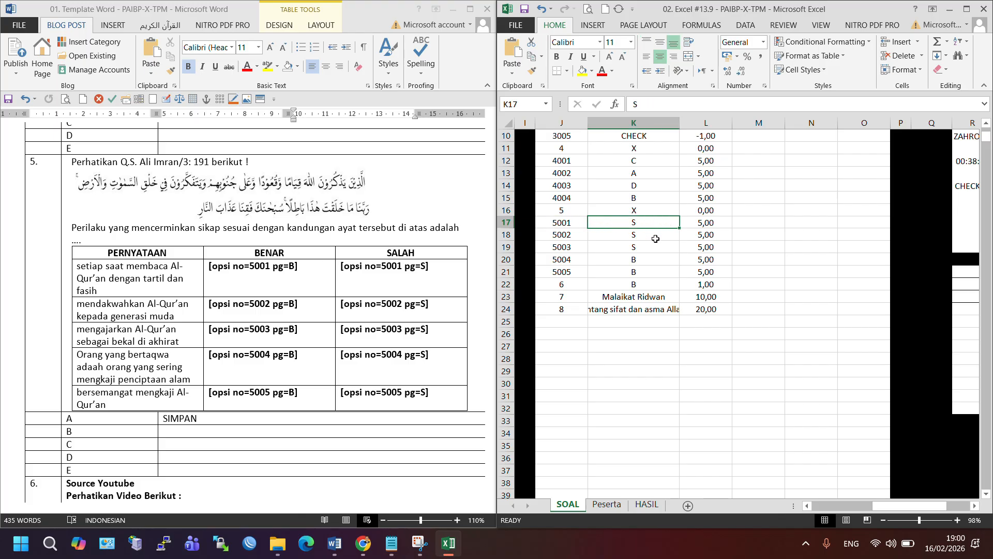
left_click(654, 237)
left_click(655, 250)
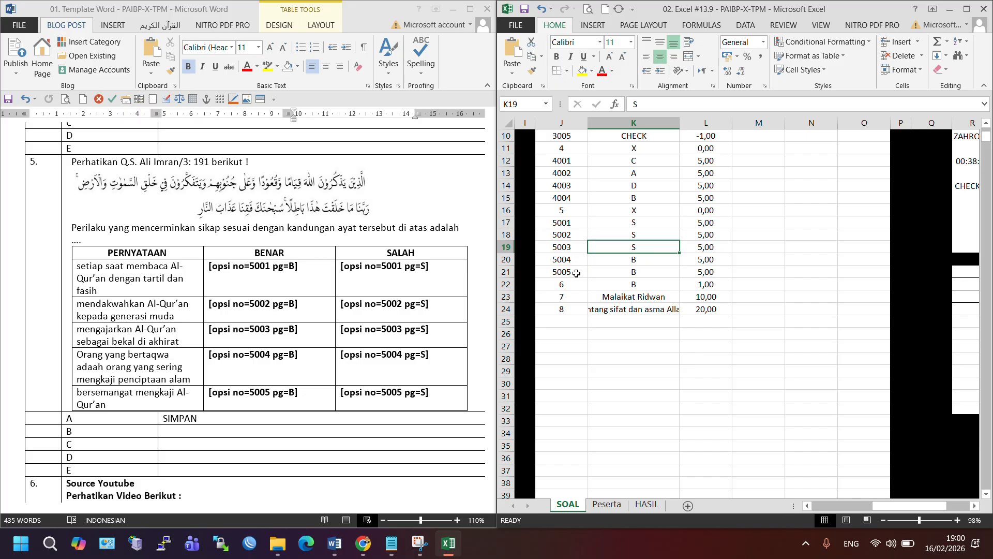
left_click(602, 264)
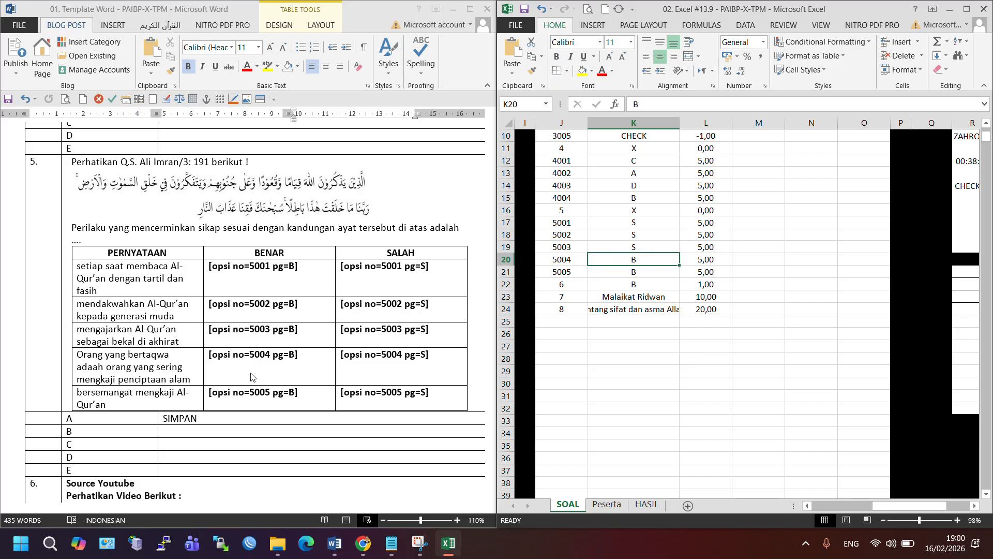
left_click(272, 393)
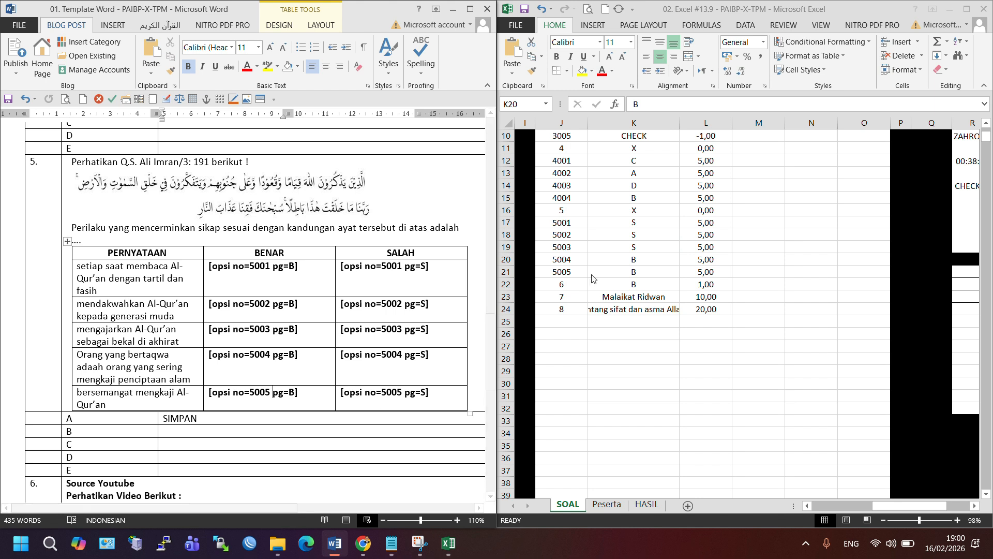
left_click(614, 274)
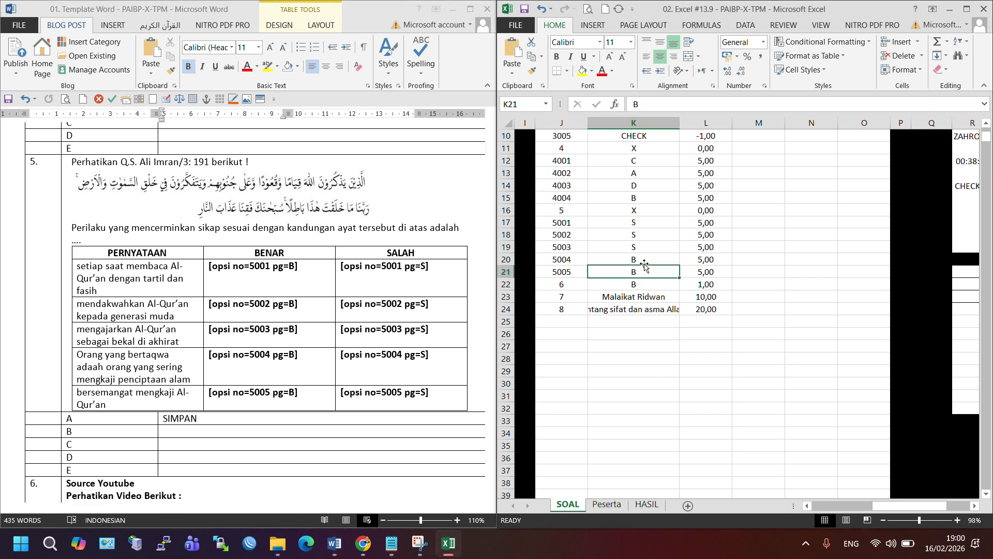
left_click(645, 263)
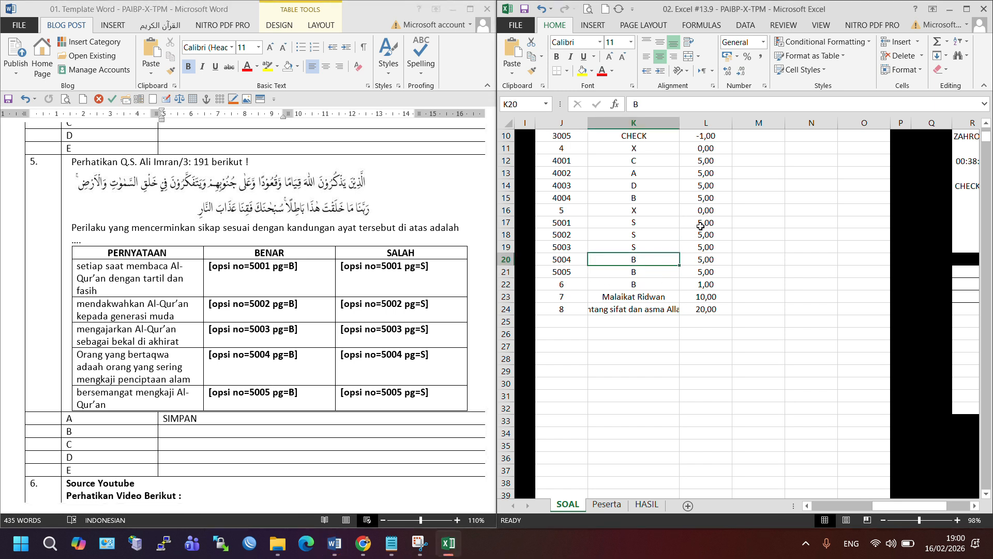
left_click_drag(701, 226, 705, 272)
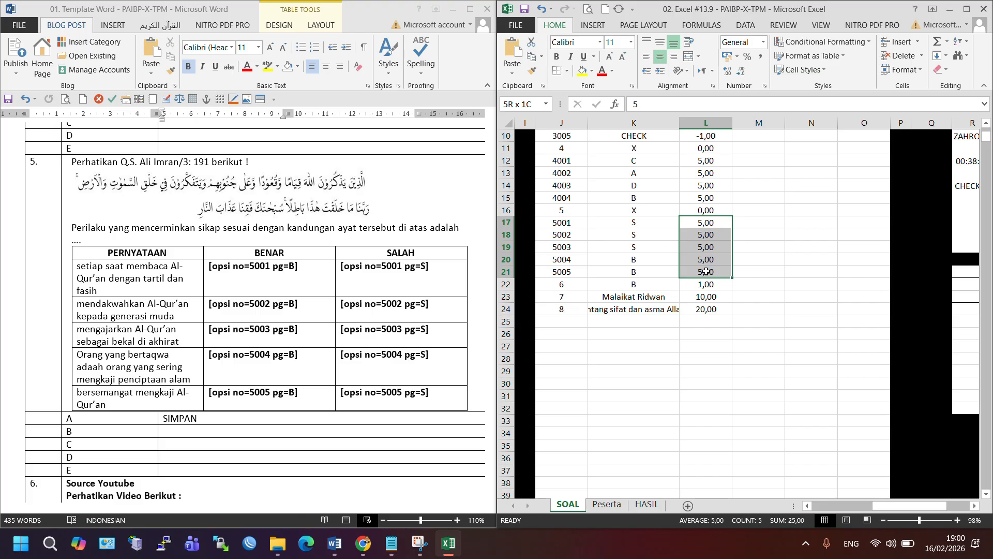
Review the embedded YouTube, Google Drive and Soundcloud sources of question 6 in Word and its answer key in K22
left_click(606, 286)
left_click(269, 454)
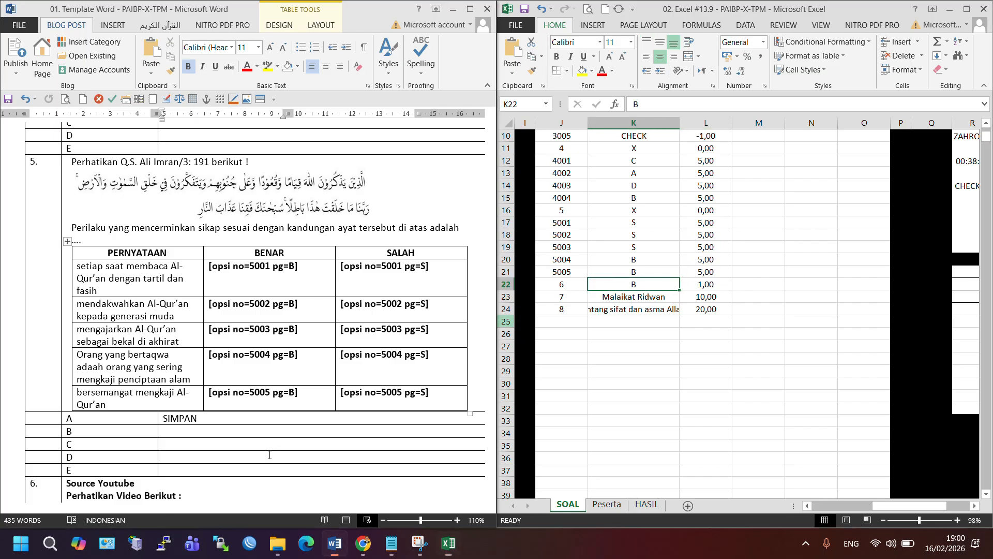
scroll(269, 455, "down", 10)
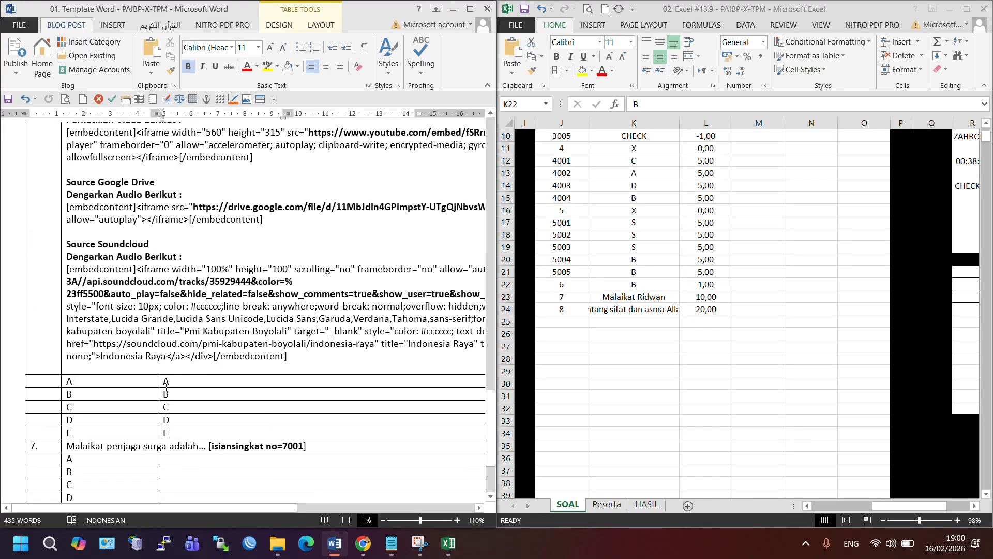
scroll(184, 410, "up", 3)
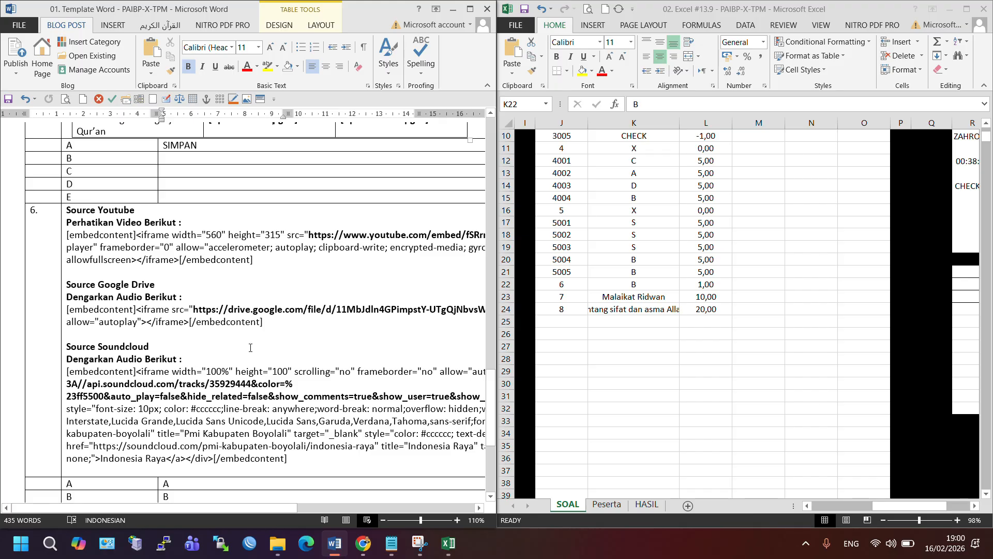
left_click(114, 348)
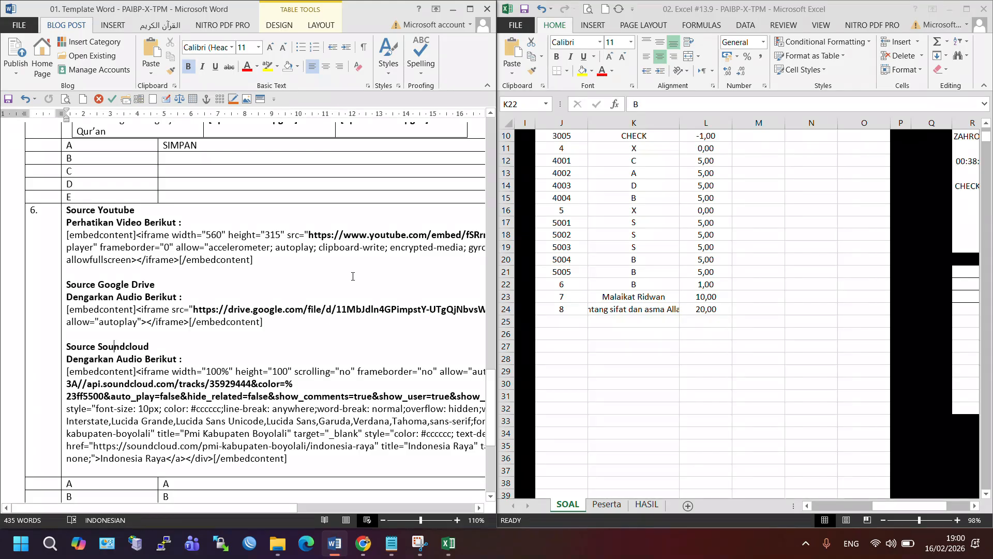
left_click(365, 235)
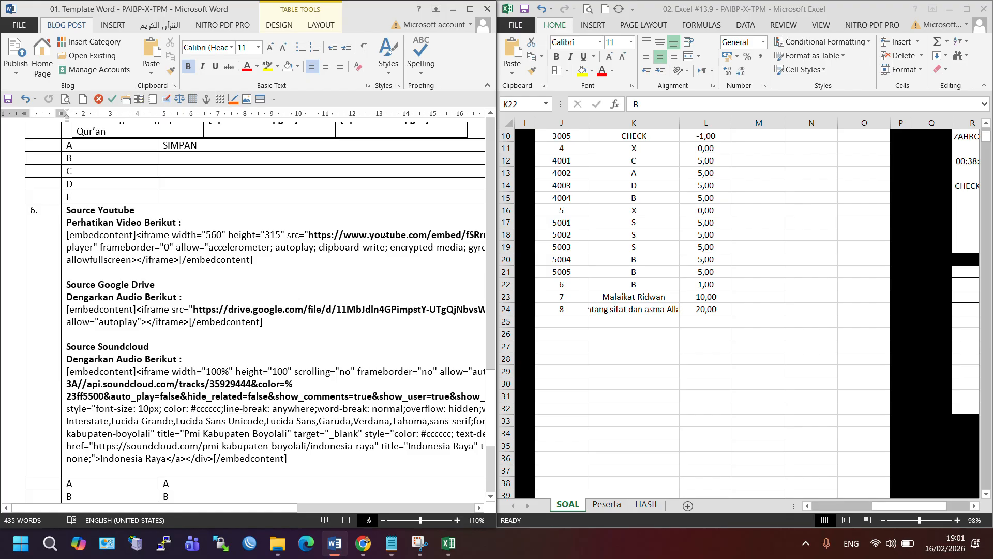
left_click(624, 283)
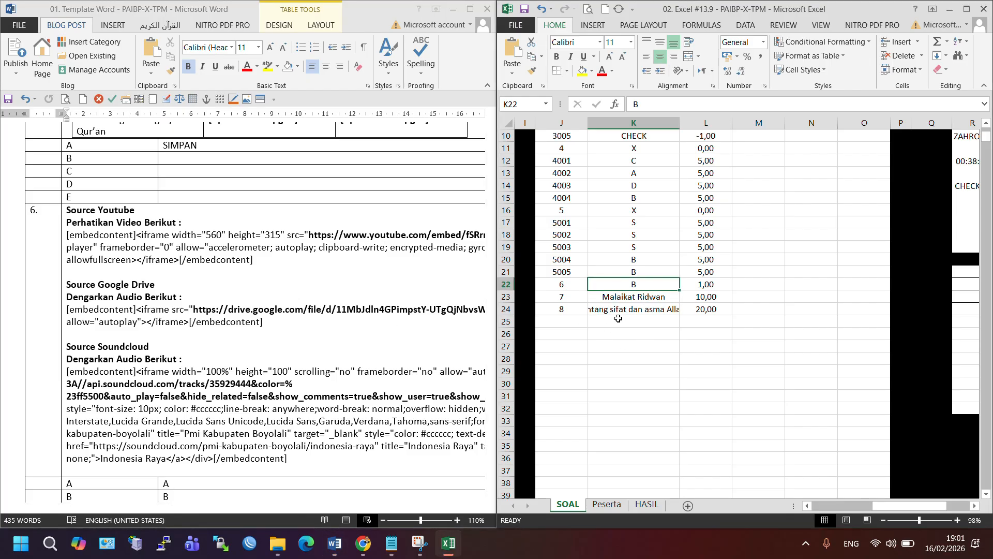
Compare the isiansingkat number 7001 of question 7 in Word with the question number and answer key in row 23
left_click(564, 299)
left_click(306, 429)
scroll(304, 426, "down", 5)
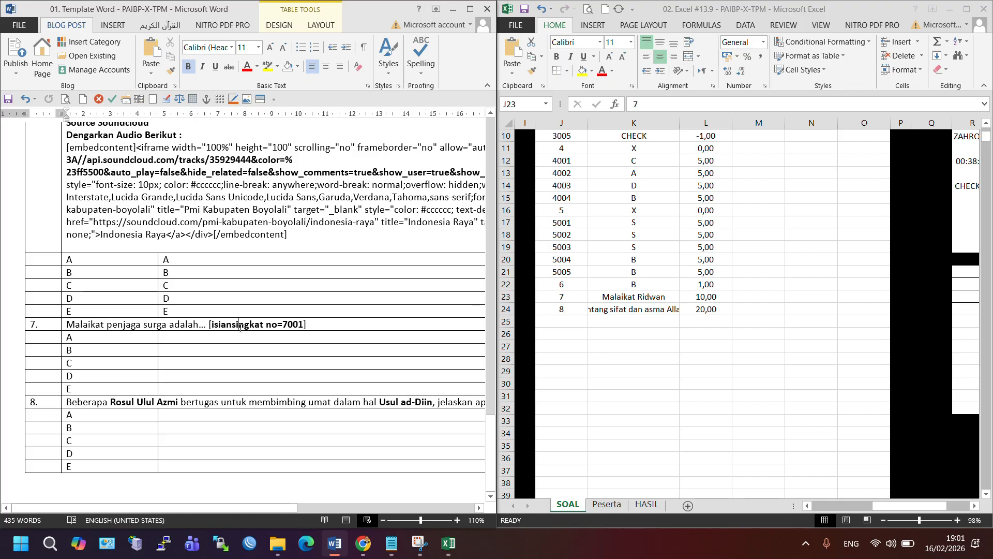
left_click(292, 327)
double_click(289, 324)
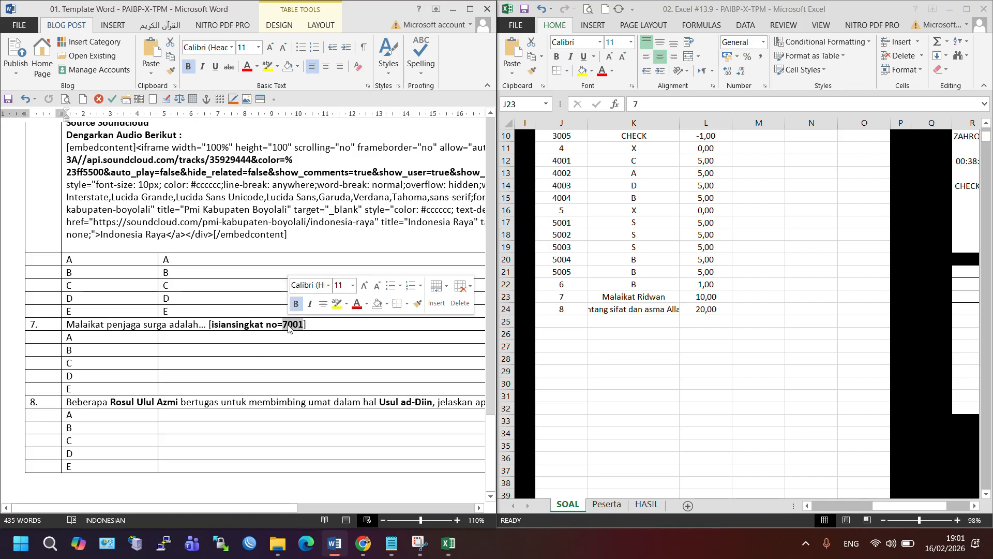
left_click(623, 296)
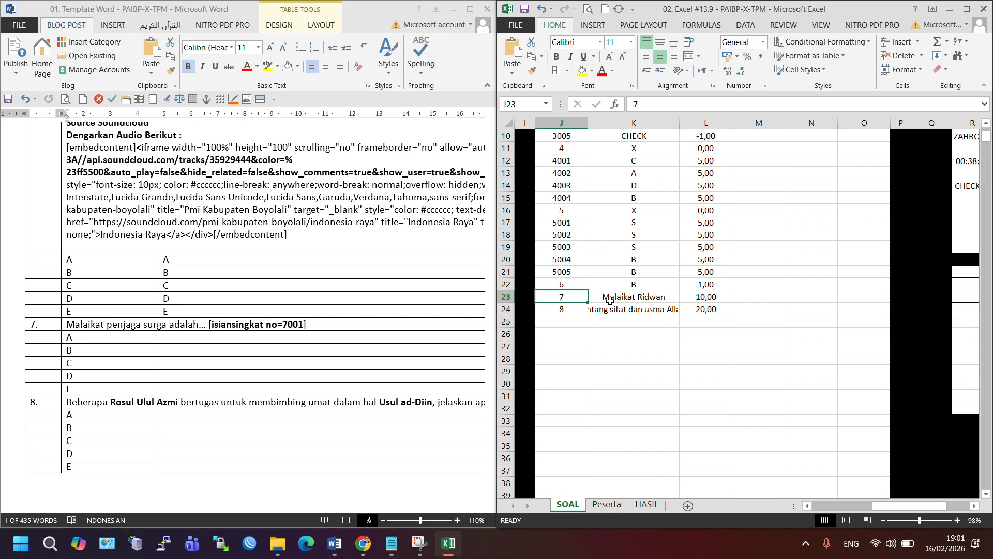
left_click(620, 301)
left_click(569, 297)
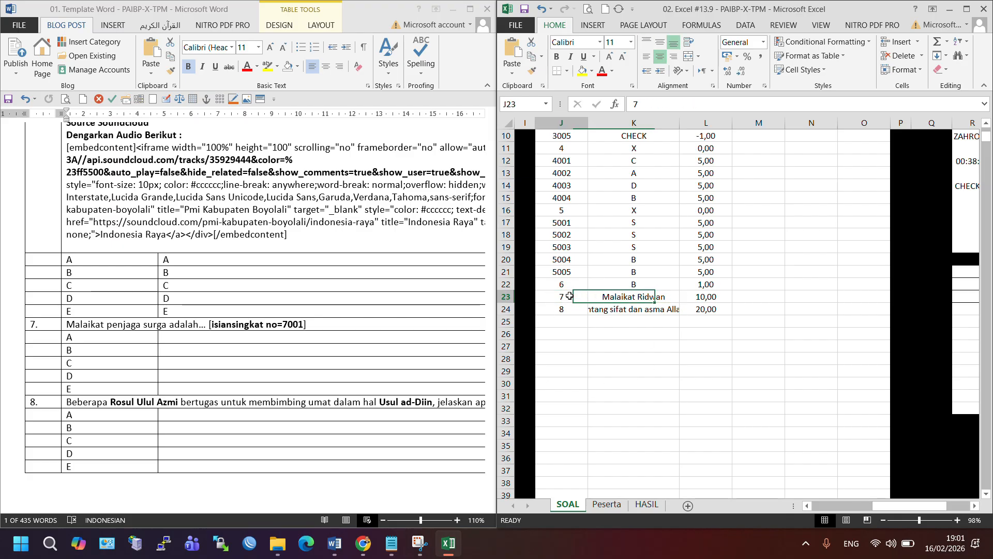
Move the number, key and score of question 8 down to row 25 and enter sub-number 7001 in J24
left_click_drag(570, 309, 642, 322)
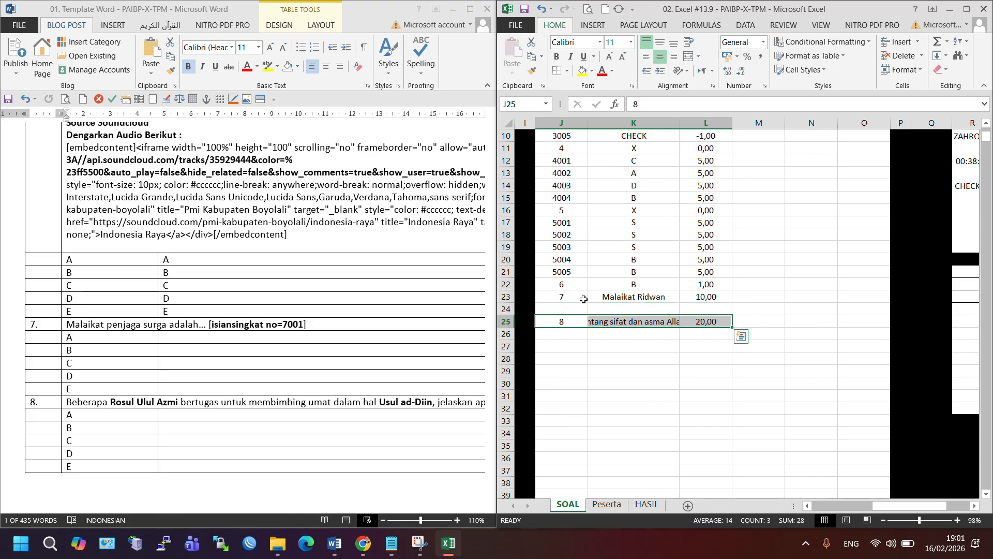
left_click(575, 311)
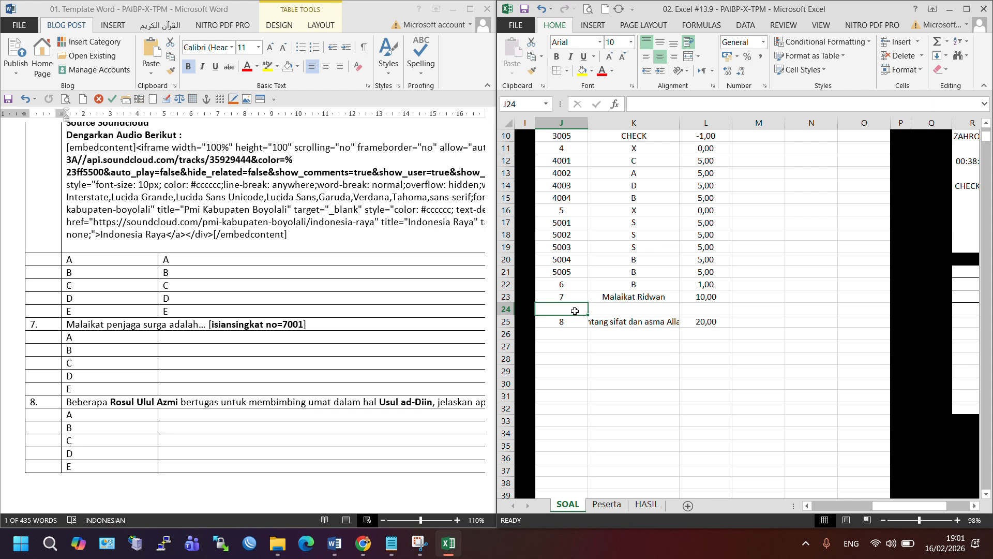
type("70")
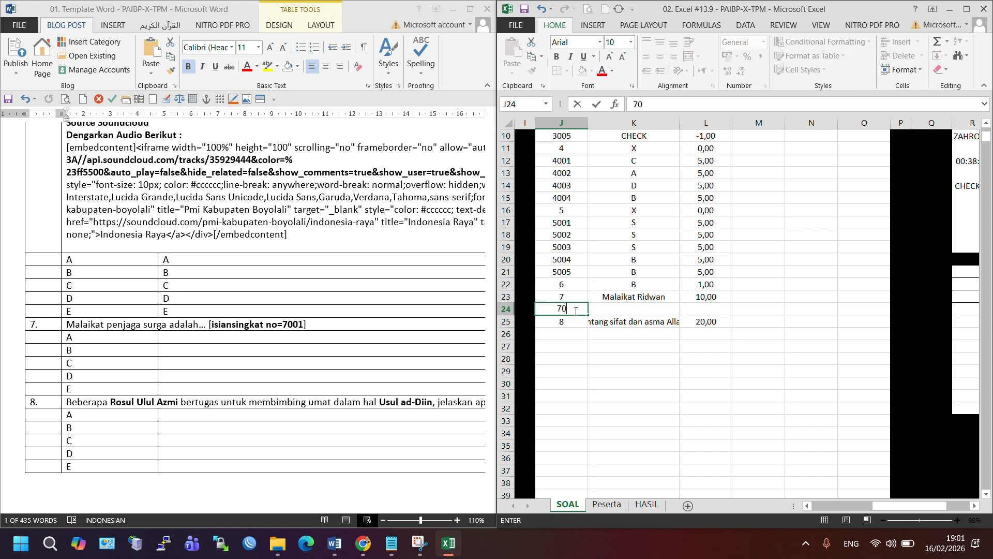
type("01")
Copy question 7's answer key from K23 into K24 with score 10, and set row 23's key to X and score to 0
left_click(642, 296)
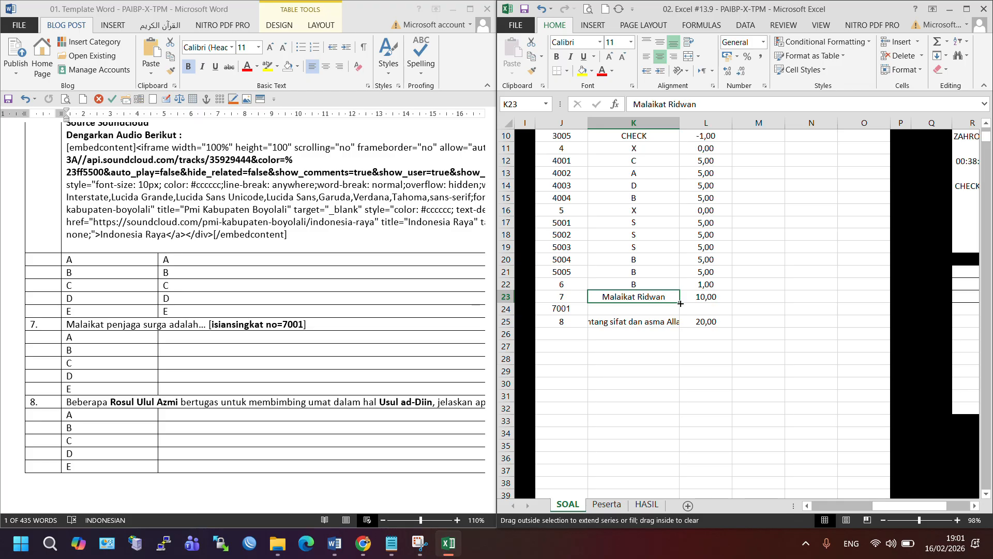
left_click_drag(680, 304, 655, 311)
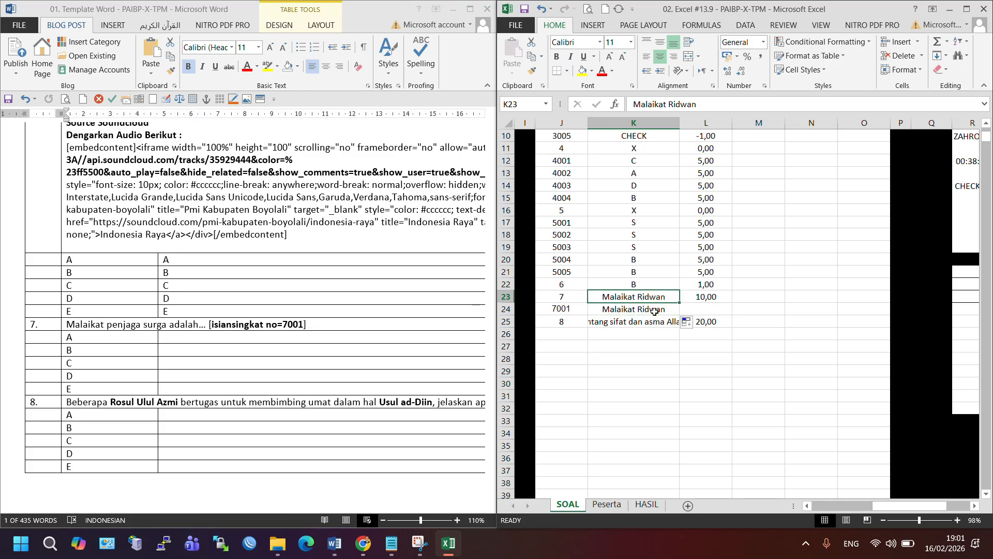
type("X")
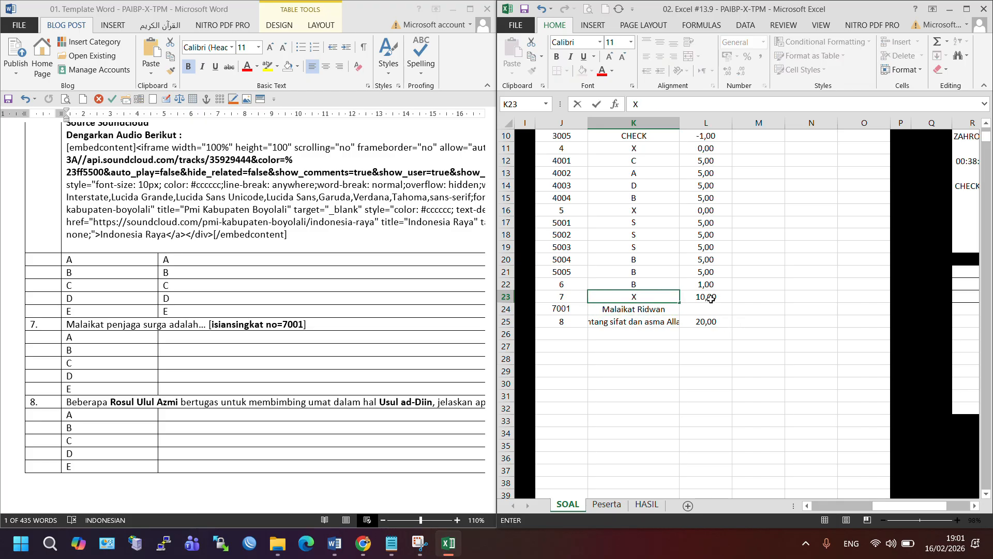
left_click(709, 297)
type("0")
left_click(709, 310)
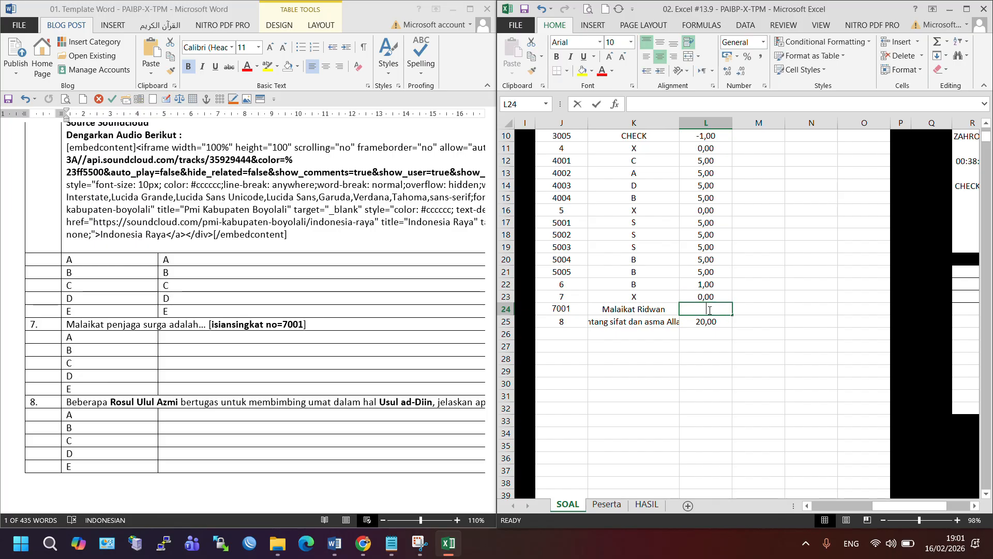
type("10")
left_click(638, 334)
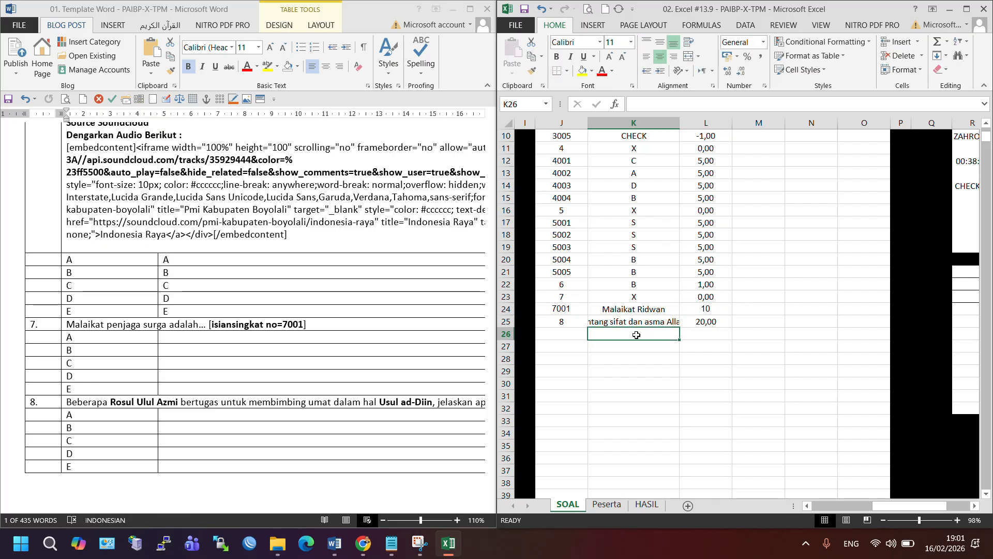
Check the isian number of question 8 in Word and enter sub-number 8001 in J26
left_click(565, 336)
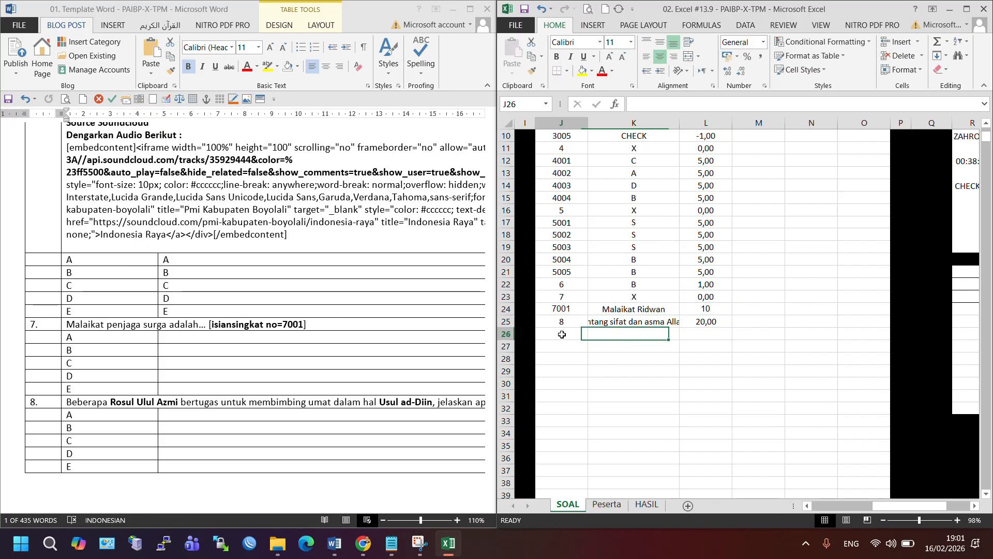
left_click(423, 408)
left_click(370, 432)
left_click_drag(294, 507, 469, 506)
left_click(411, 401)
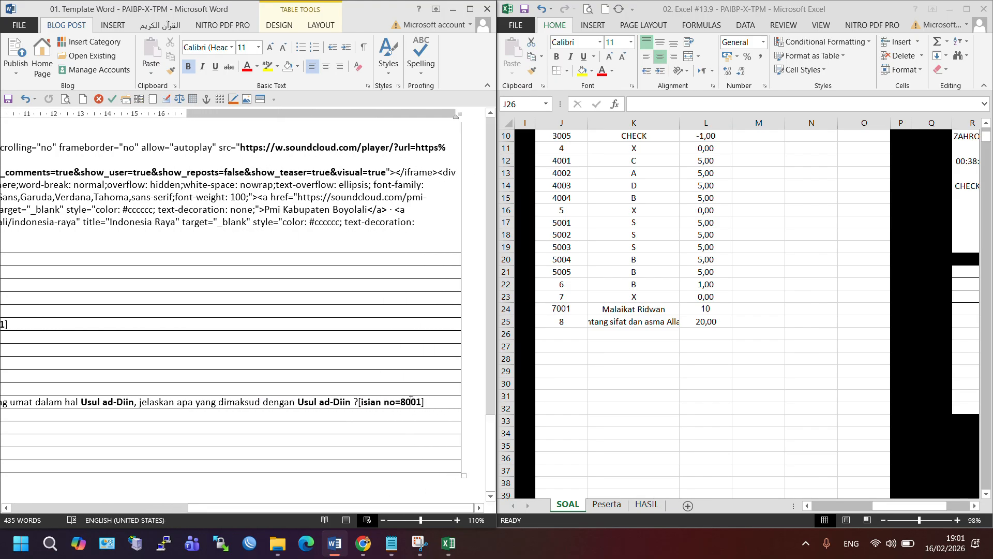
double_click(411, 401)
left_click(567, 335)
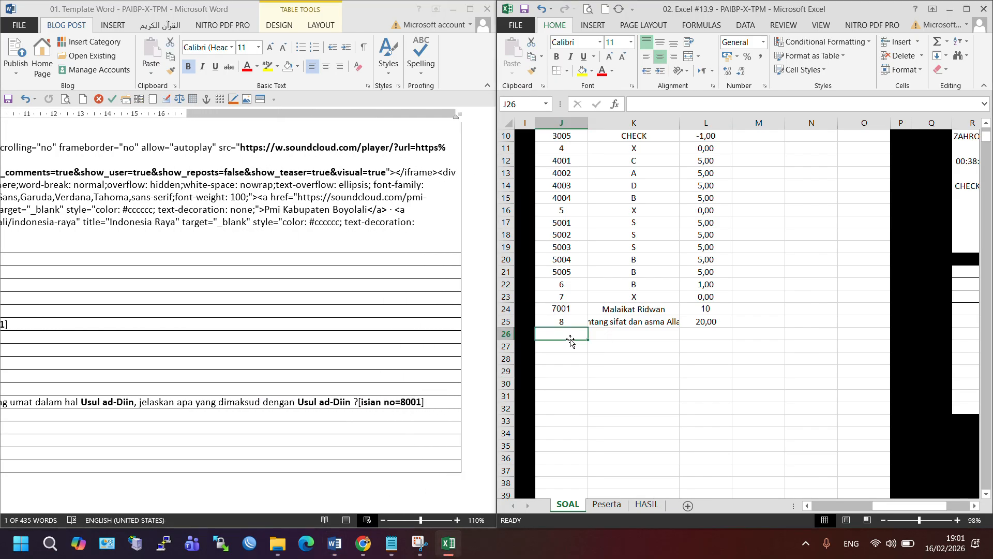
type("8001")
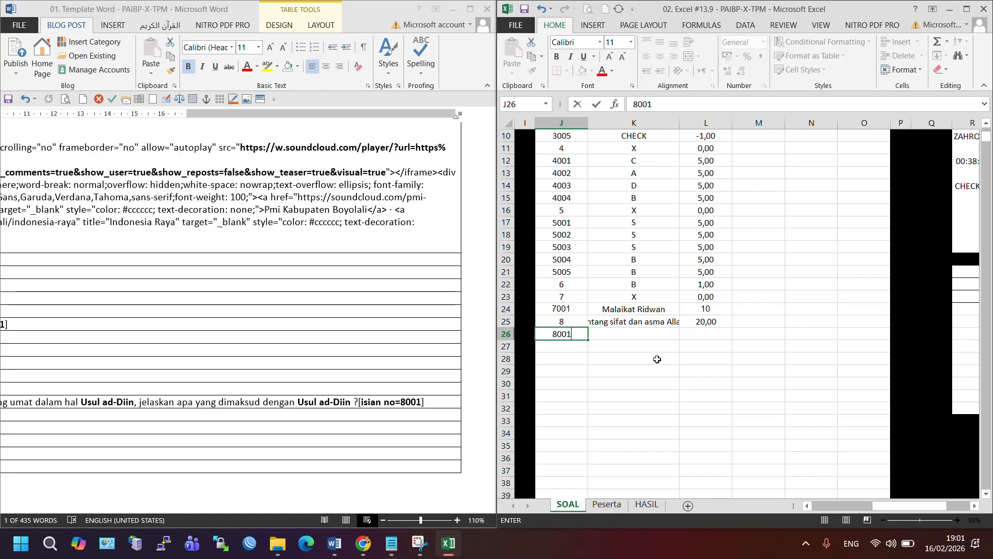
Copy question 8's answer key from K25 into K26 with score 20, and set row 25's key to X and score to 0
left_click(637, 322)
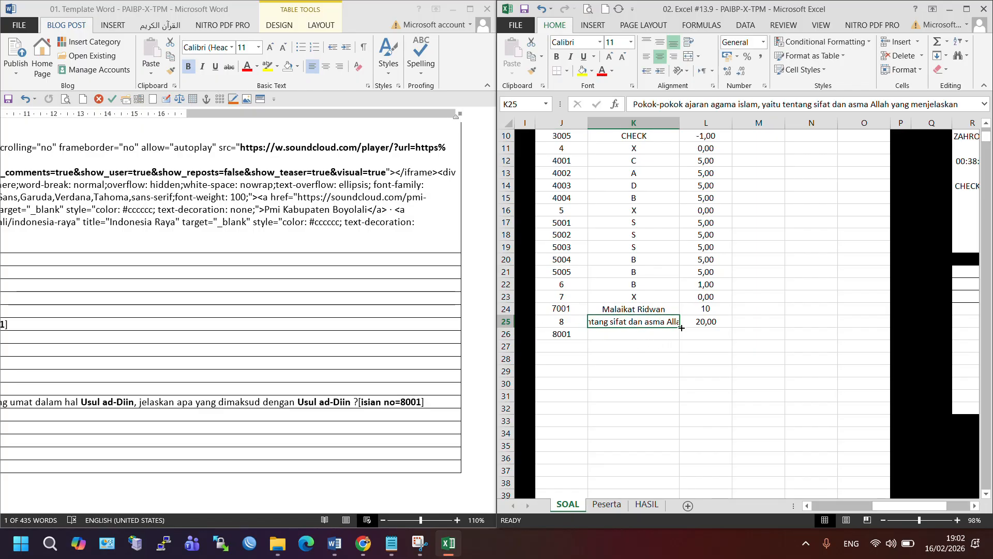
left_click_drag(682, 328, 682, 340)
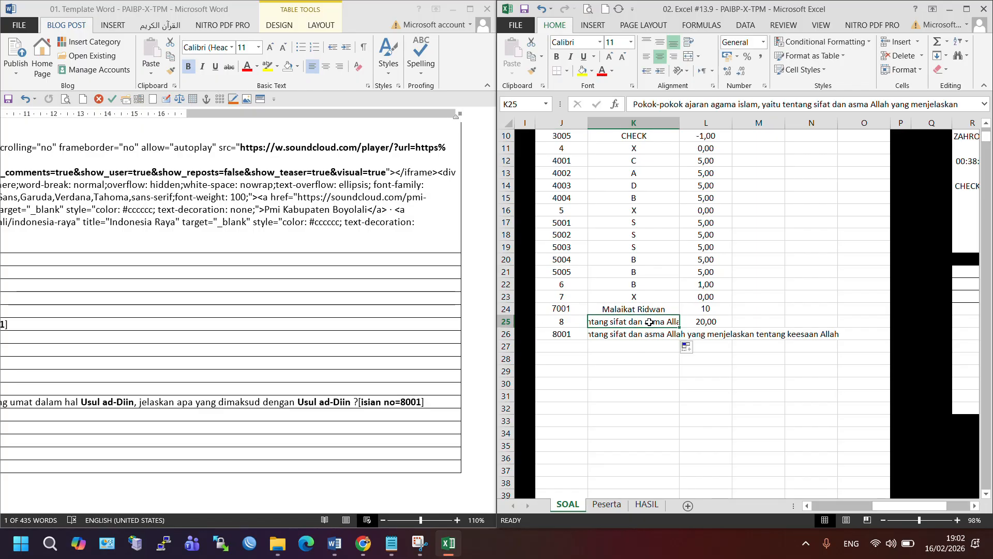
type("X")
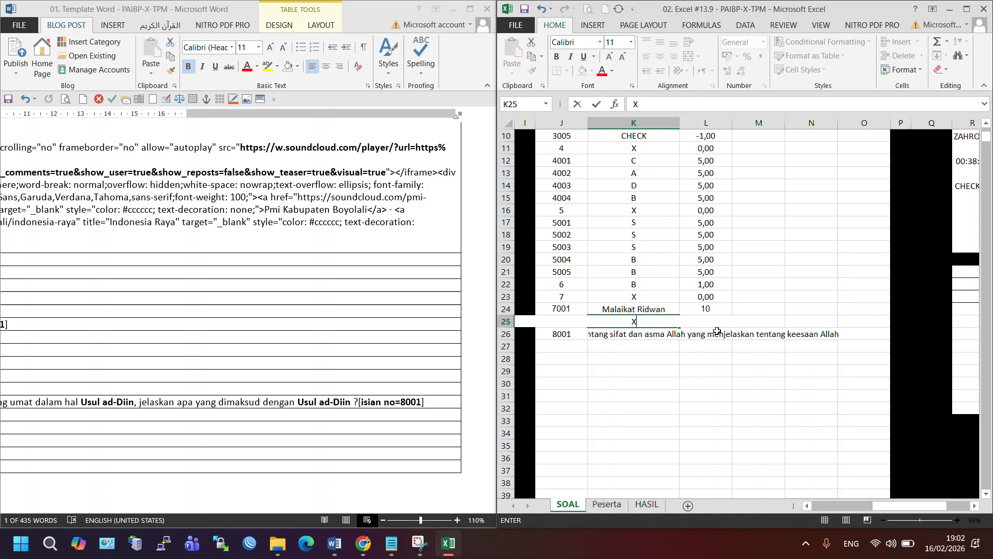
left_click(709, 359)
left_click(712, 322)
type("0")
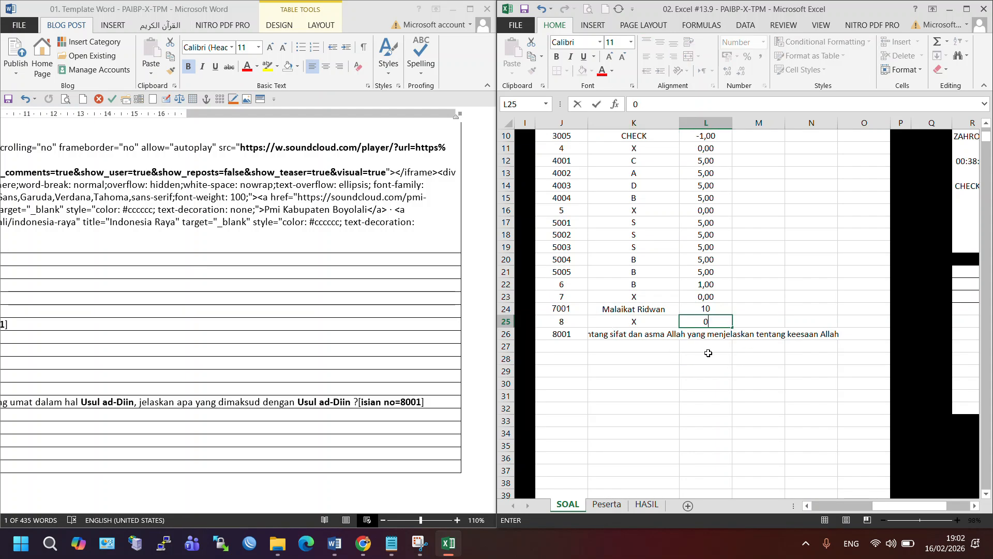
left_click(704, 335)
type("20")
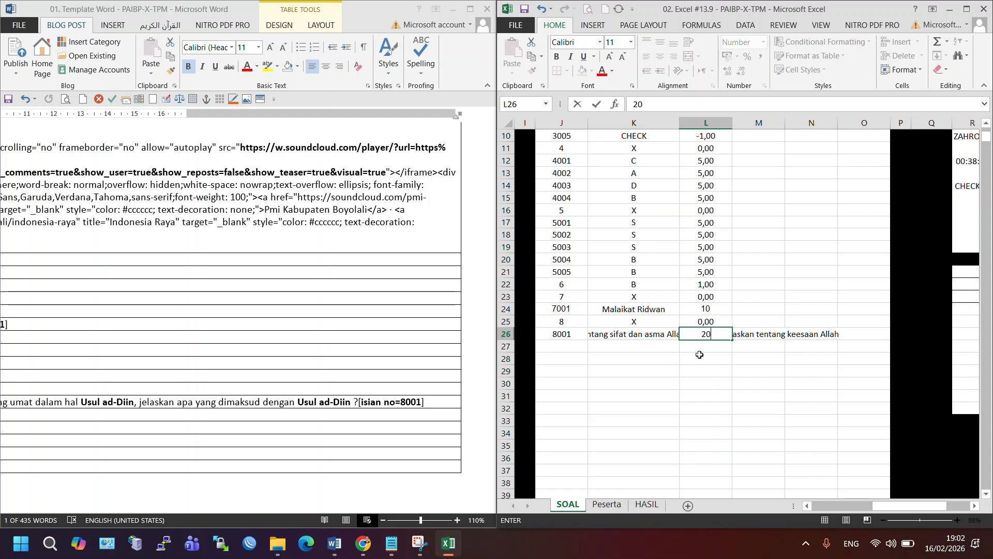
left_click(700, 355)
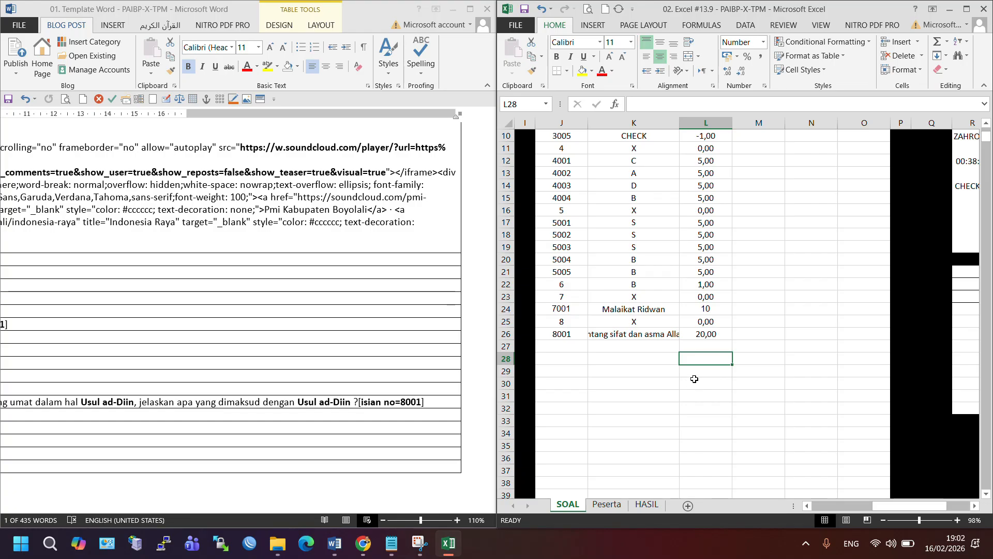
Review the question numbers, answer keys and scores in J1:L26 and the Total score formula in H10
left_click_drag(716, 334, 577, 62)
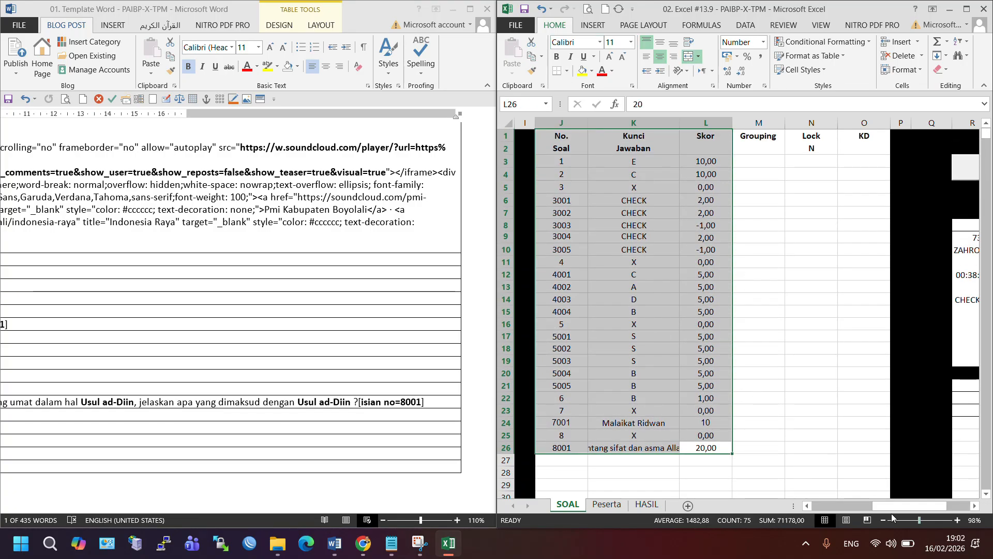
left_click_drag(893, 509, 832, 507)
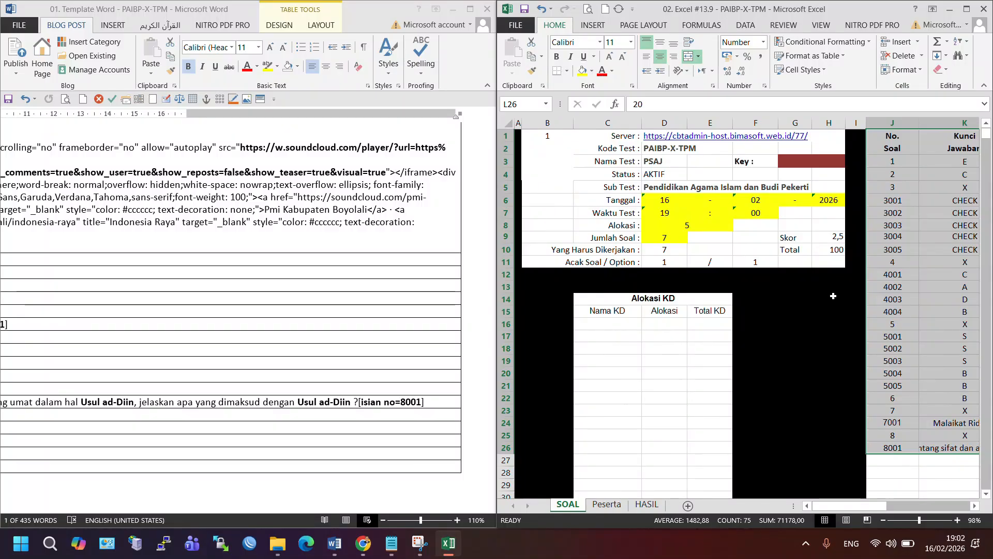
left_click(834, 251)
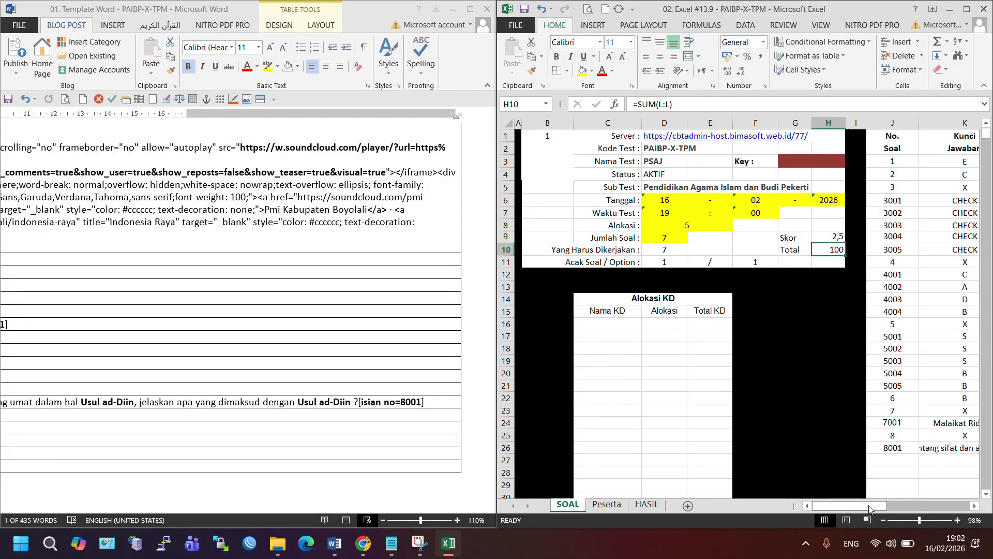
left_click(889, 506)
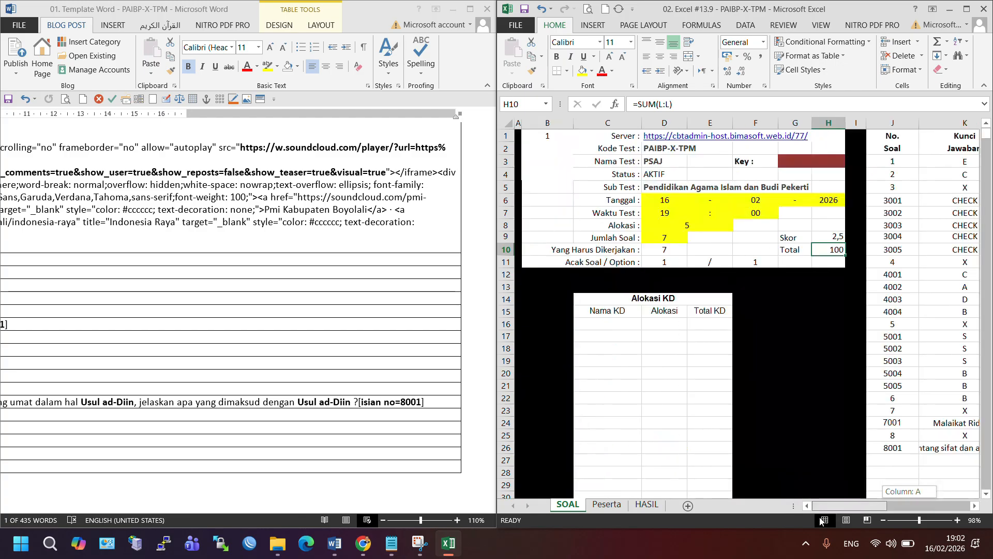
left_click_drag(908, 507, 962, 509)
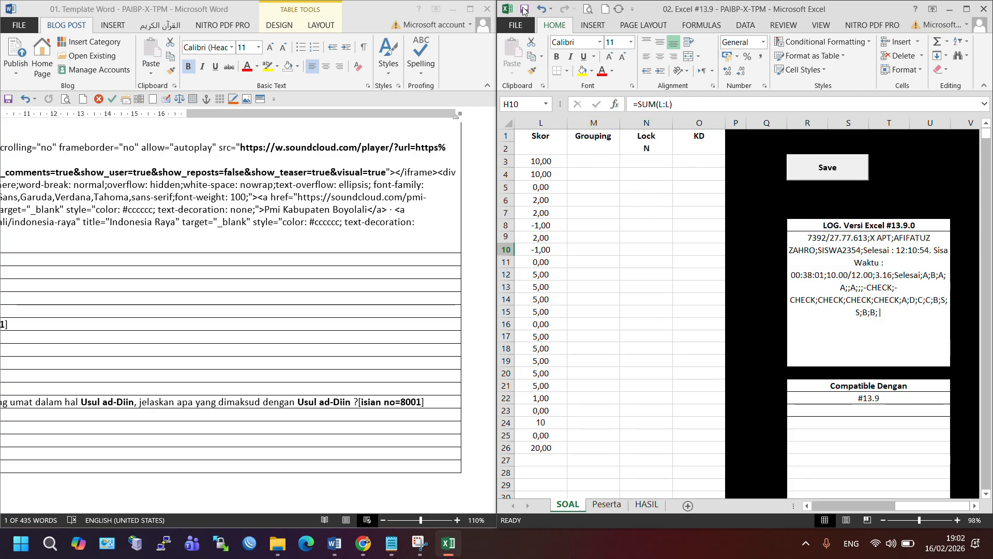
Save the workbook and submit the PAIBP-X-TPM test to the CBT server with the SOAL sheet's own Save command
left_click(524, 12)
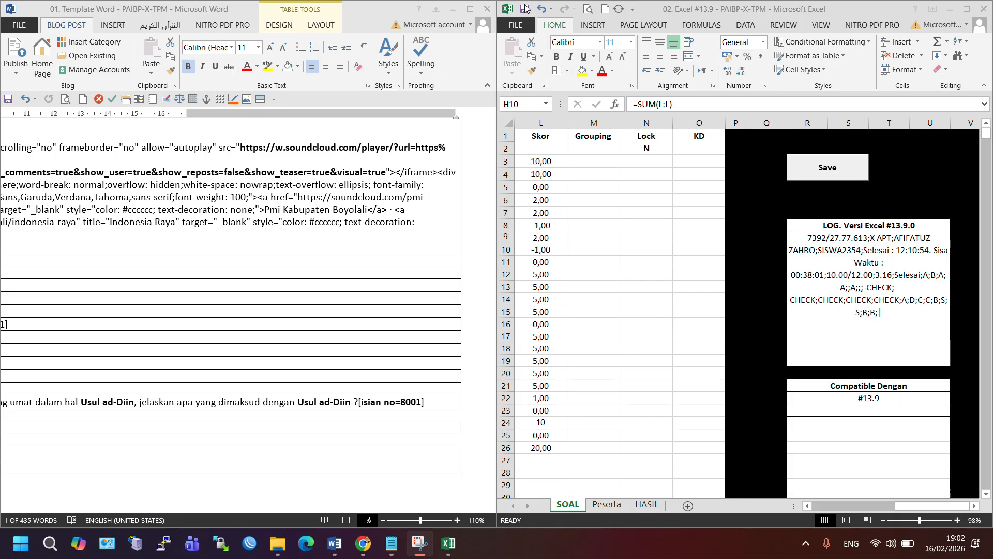
left_click(646, 203)
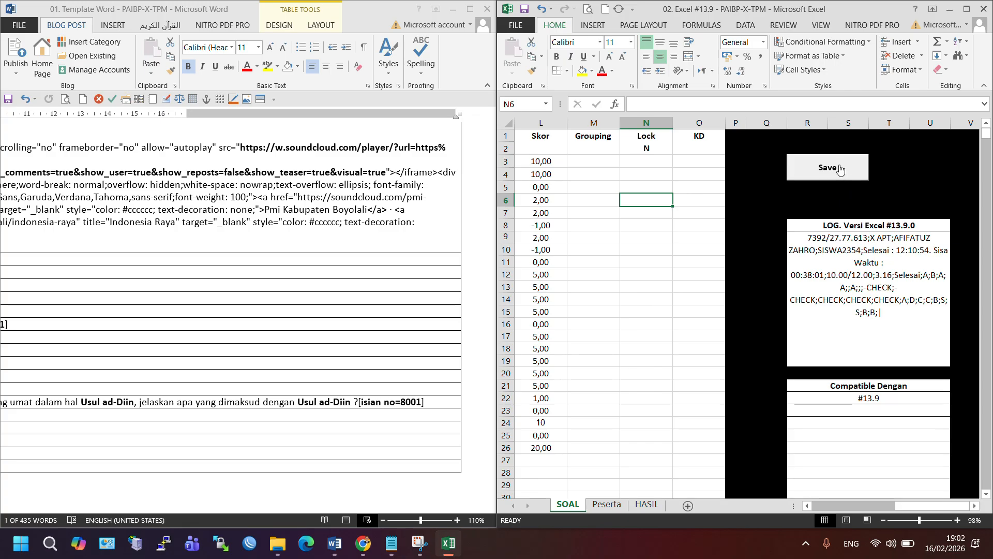
left_click(922, 507)
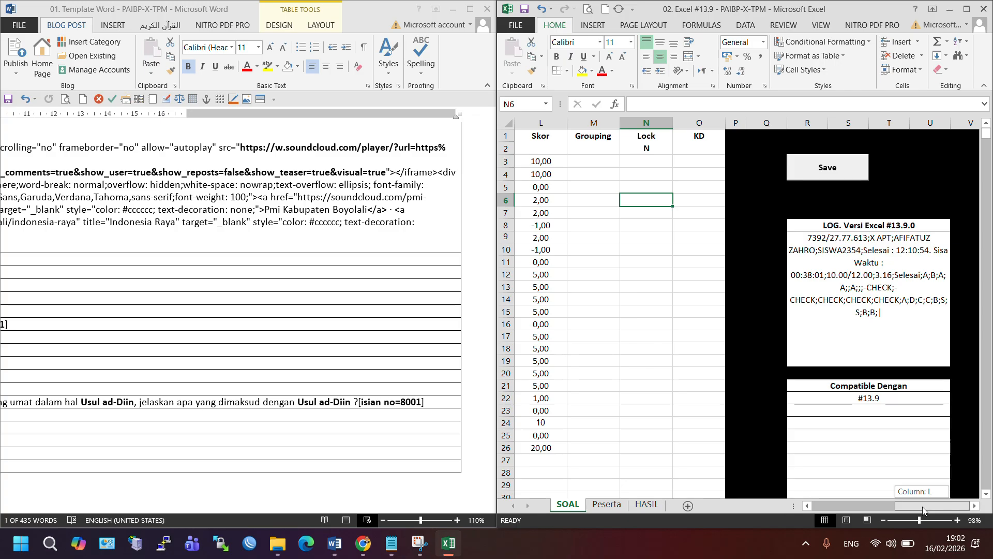
left_click_drag(923, 507, 830, 506)
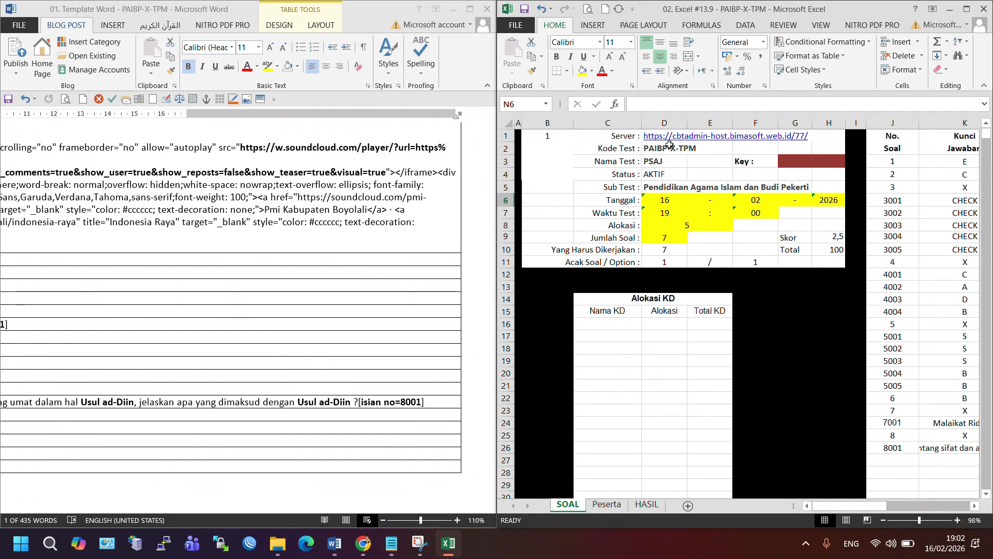
left_click_drag(869, 505, 973, 502)
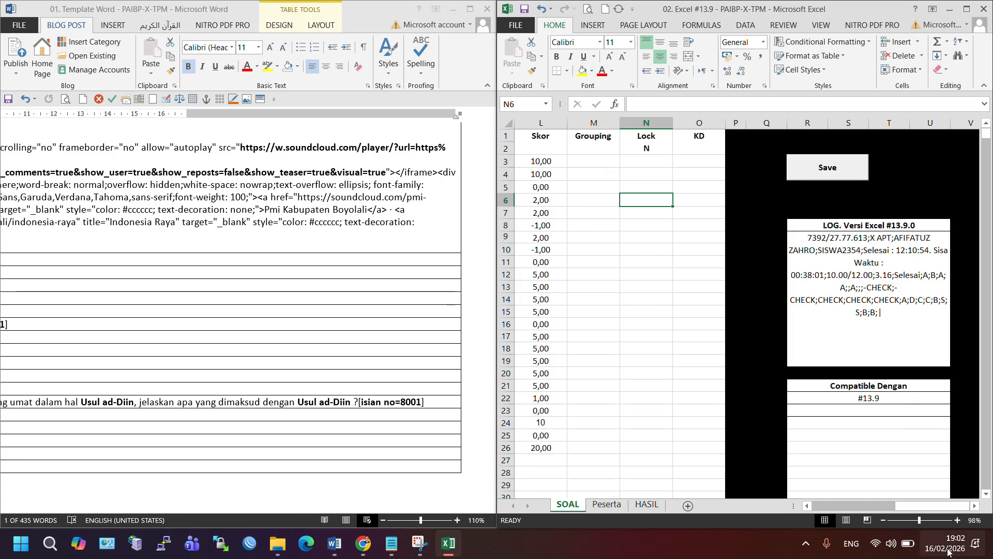
left_click(828, 167)
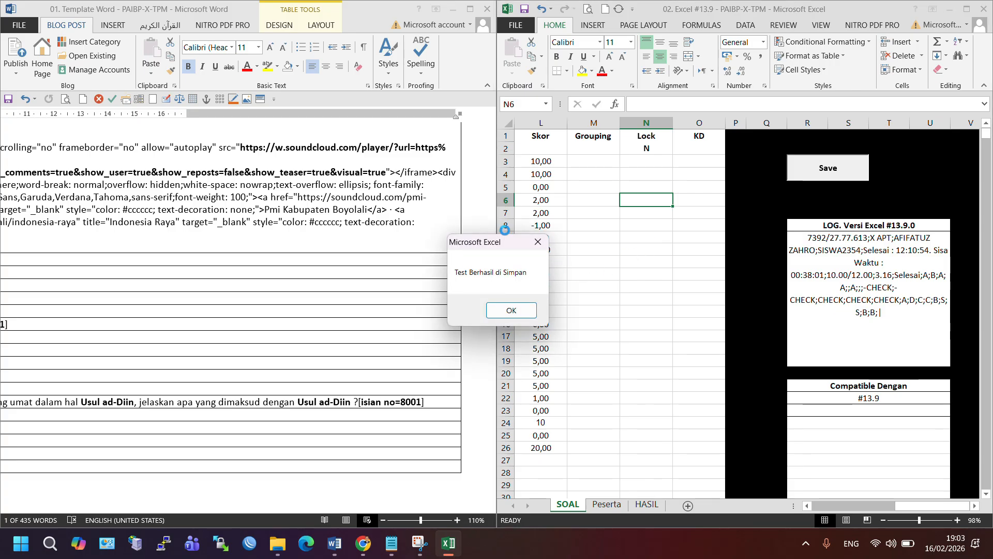
left_click(499, 311)
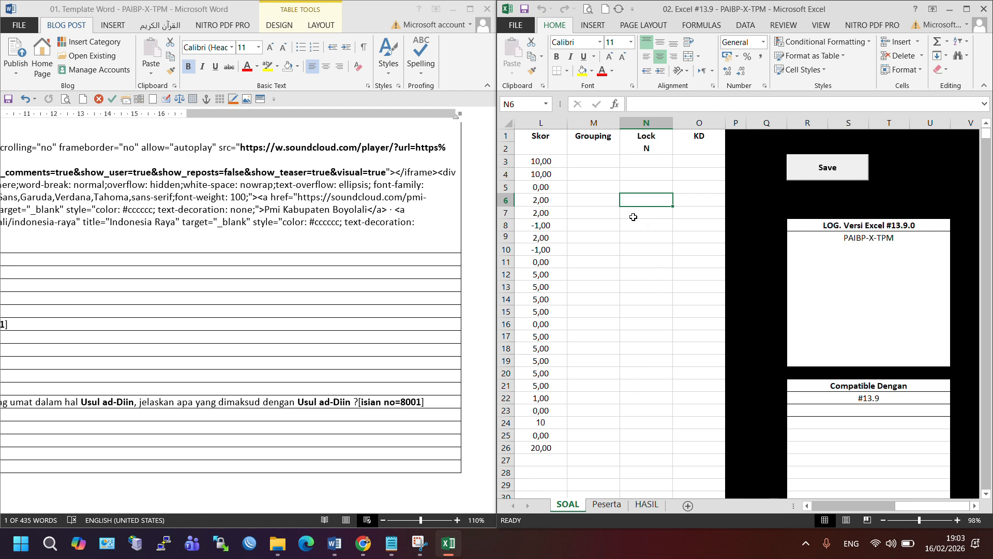
Review the participant list on the Peserta sheet, including the NIS, username, name and password fields of the last entry in row 297
left_click(607, 505)
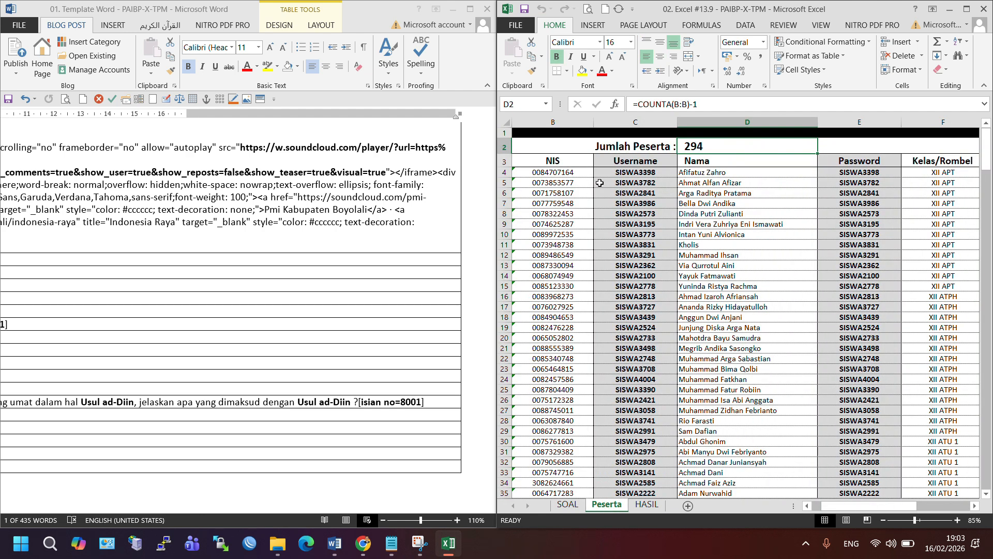
left_click_drag(564, 174, 985, 494)
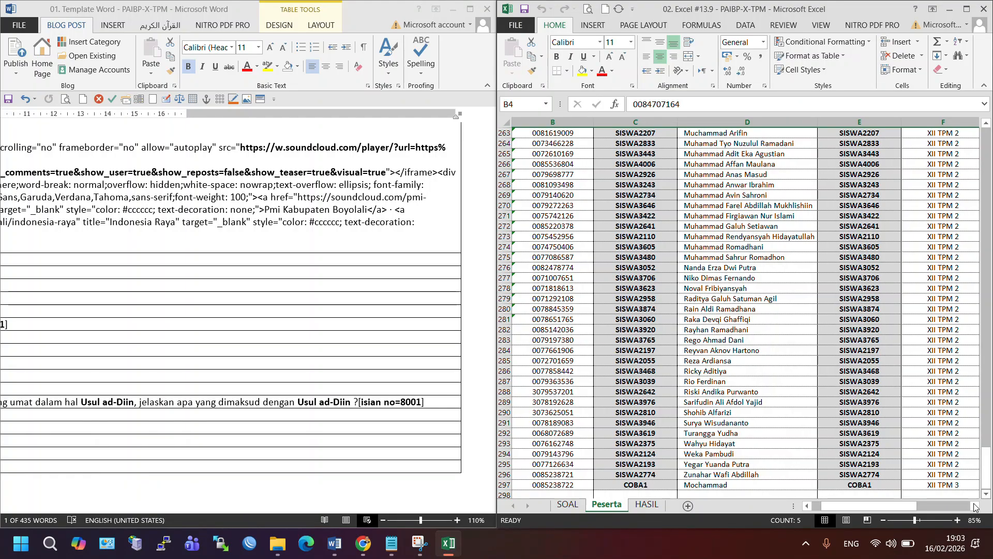
scroll(575, 380, "down", 4)
left_click(577, 362)
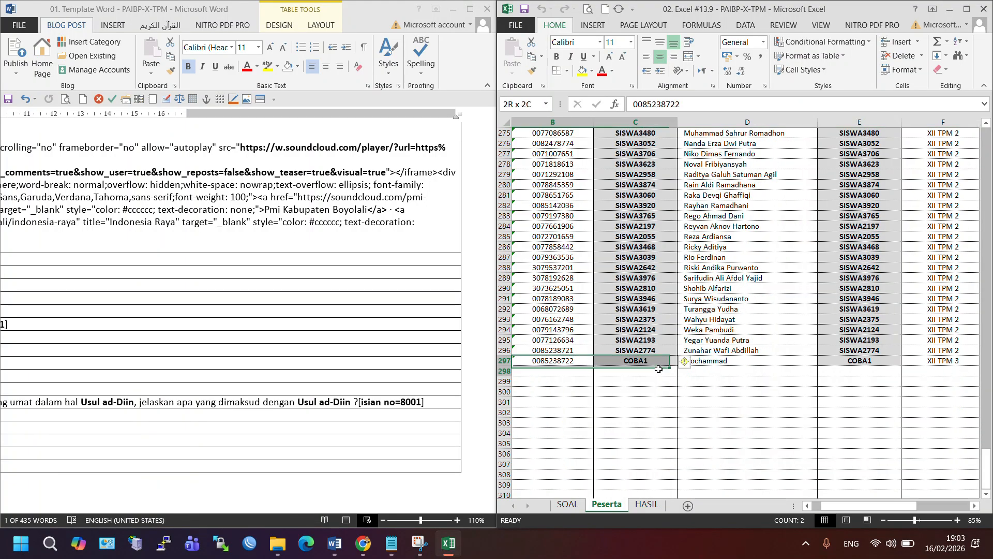
left_click(731, 401)
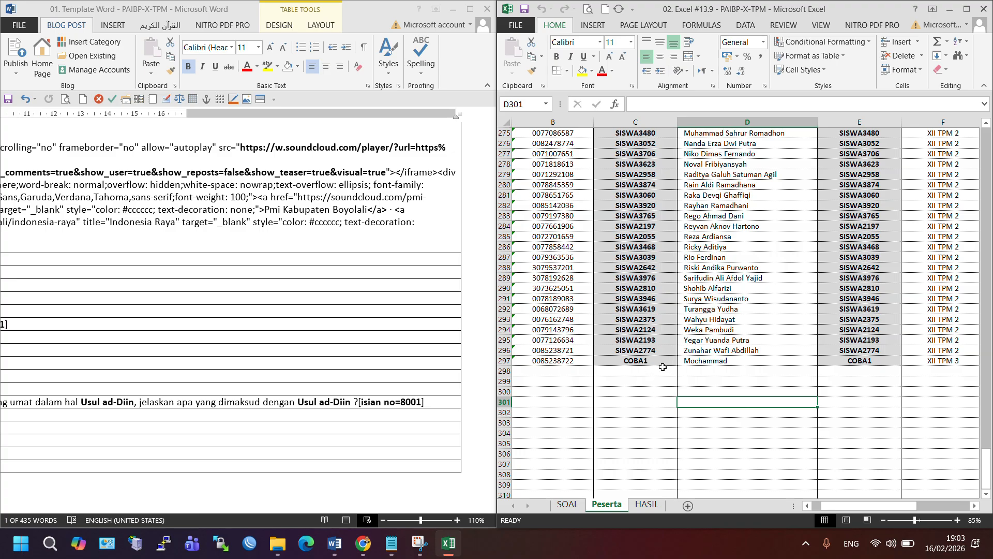
left_click(742, 363)
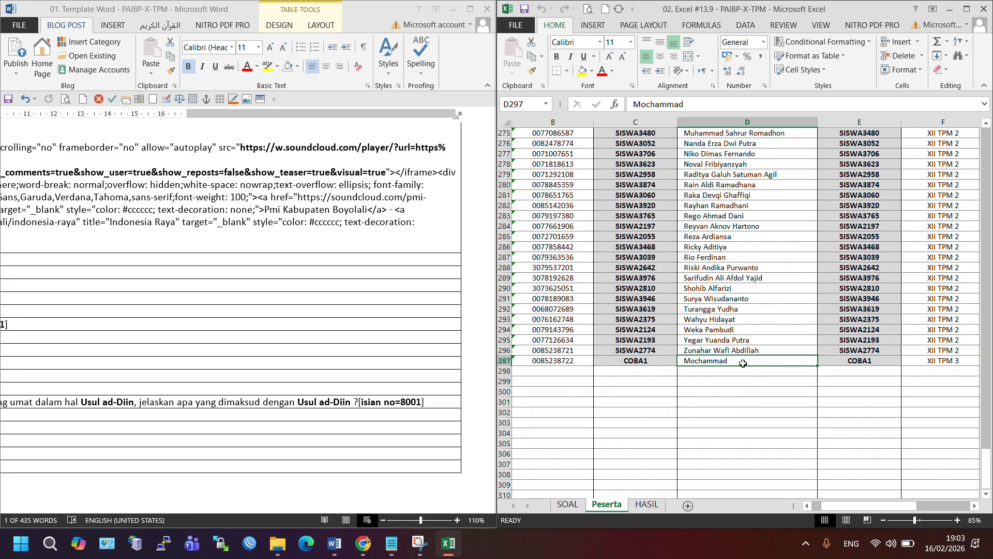
left_click(650, 362)
left_click(867, 365)
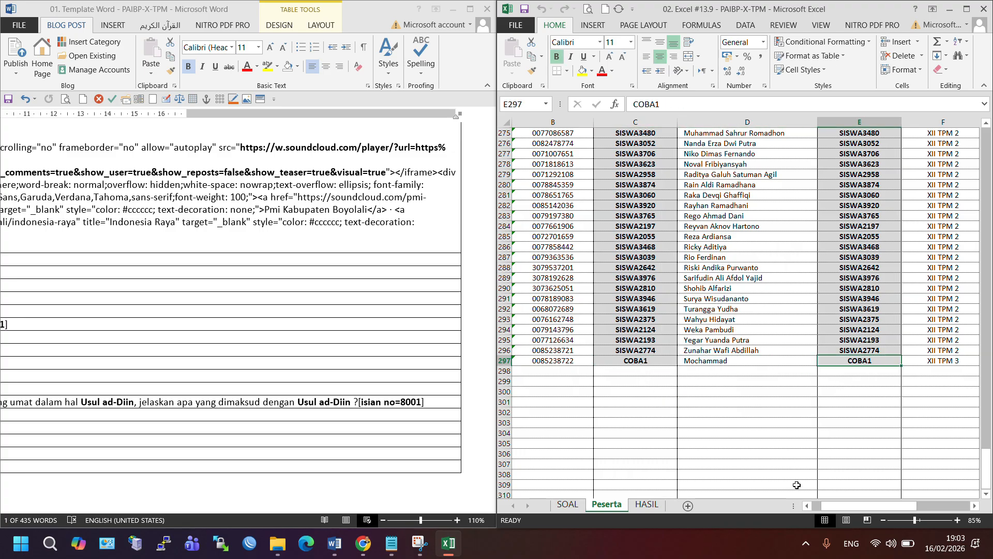
mouse_move(855, 506)
left_mouse_down()
mouse_move(917, 504)
mouse_move(854, 505)
left_mouse_up()
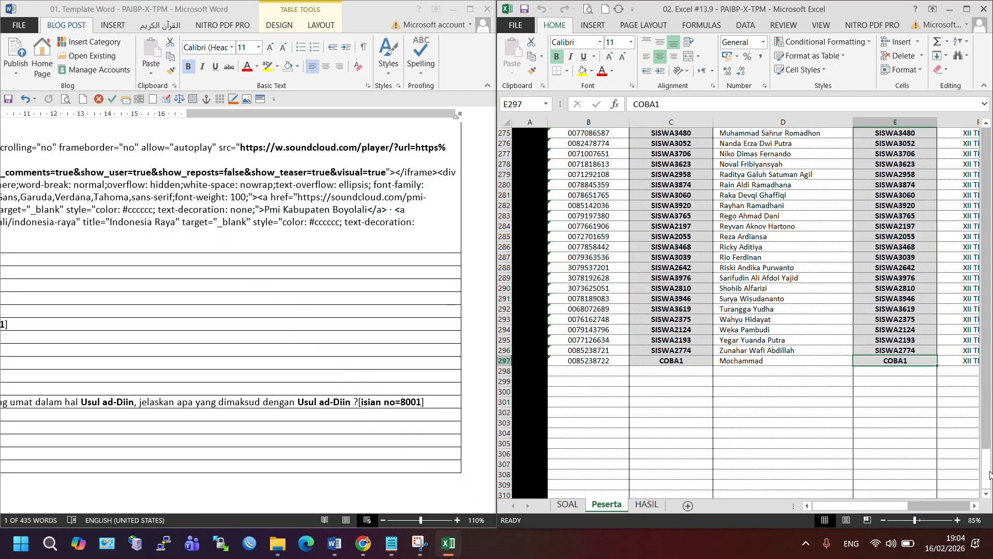
left_click_drag(989, 473, 972, 114)
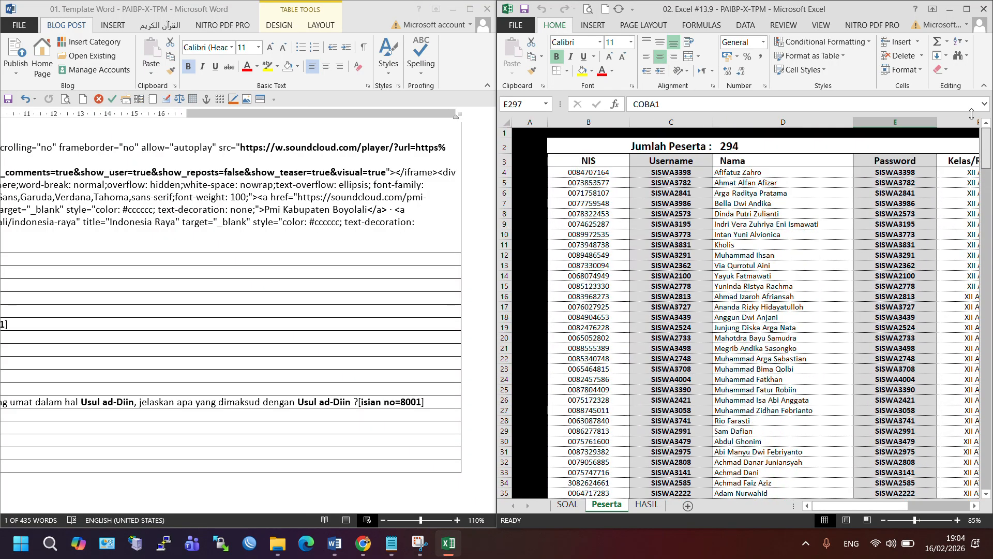
Examine the Server and Sesi assignments in columns H and I of the participant list on the Peserta sheet
left_click_drag(890, 507, 952, 506)
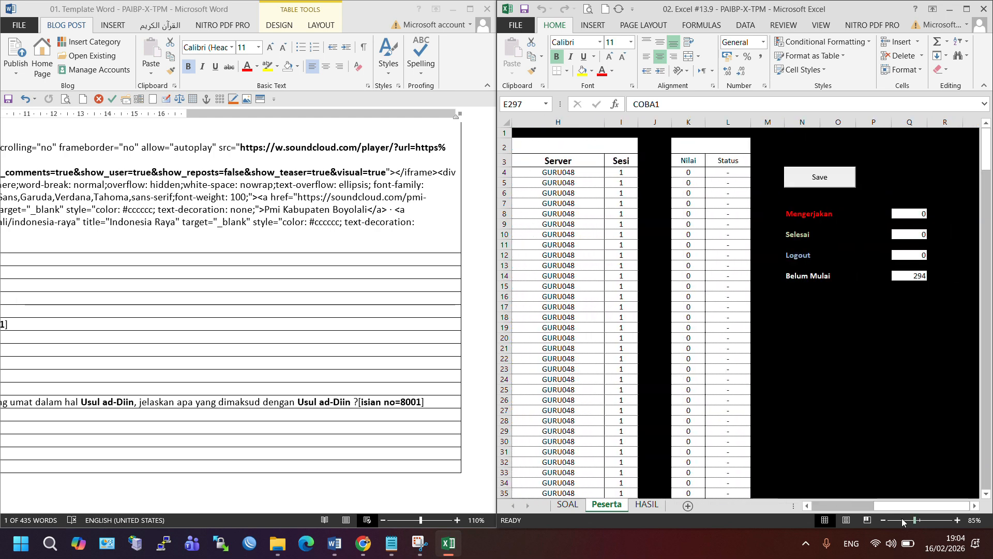
left_click(578, 174)
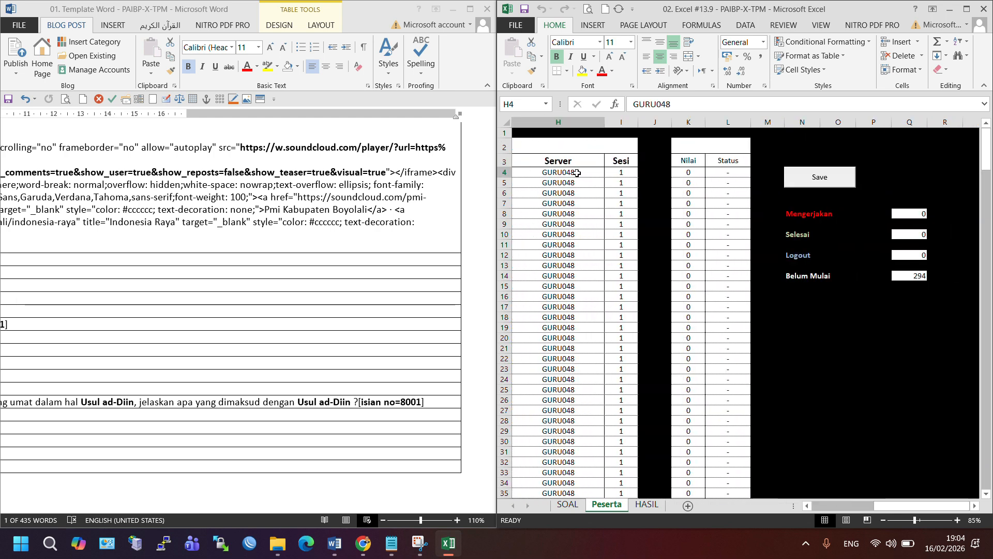
left_click(806, 506)
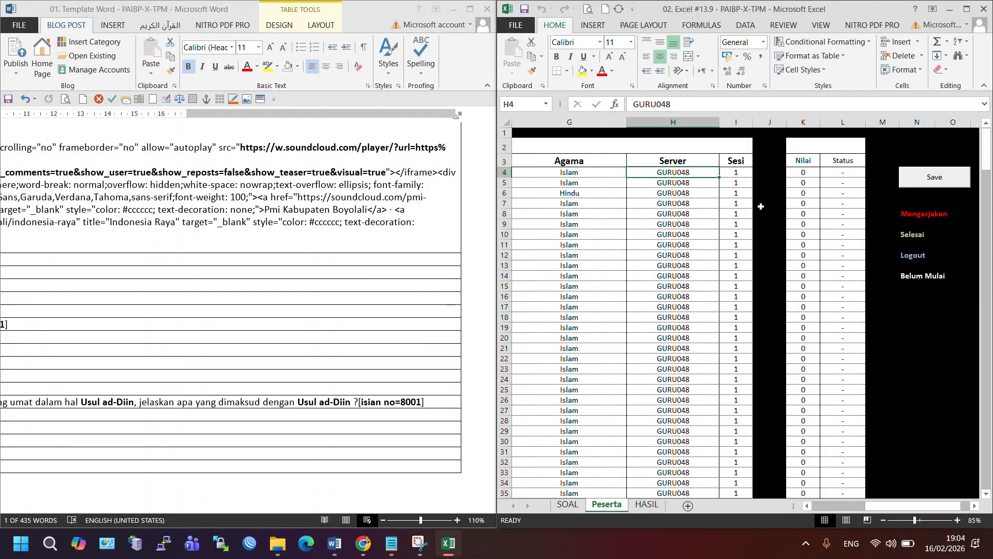
left_click(738, 172)
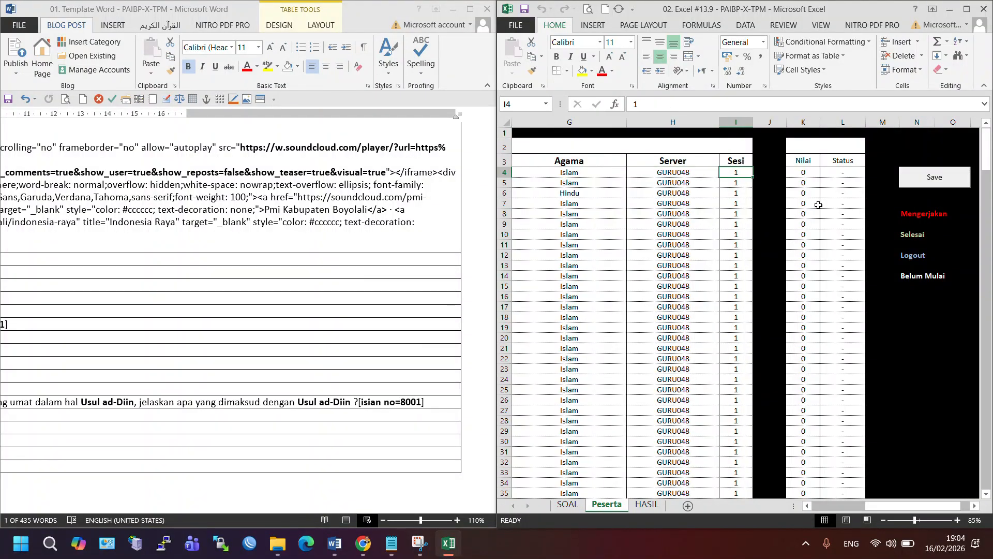
Inspect the Nilai and Status lookup formulas in columns K and L, rows 4 to 13, of the participant list
left_click_drag(810, 175, 831, 182)
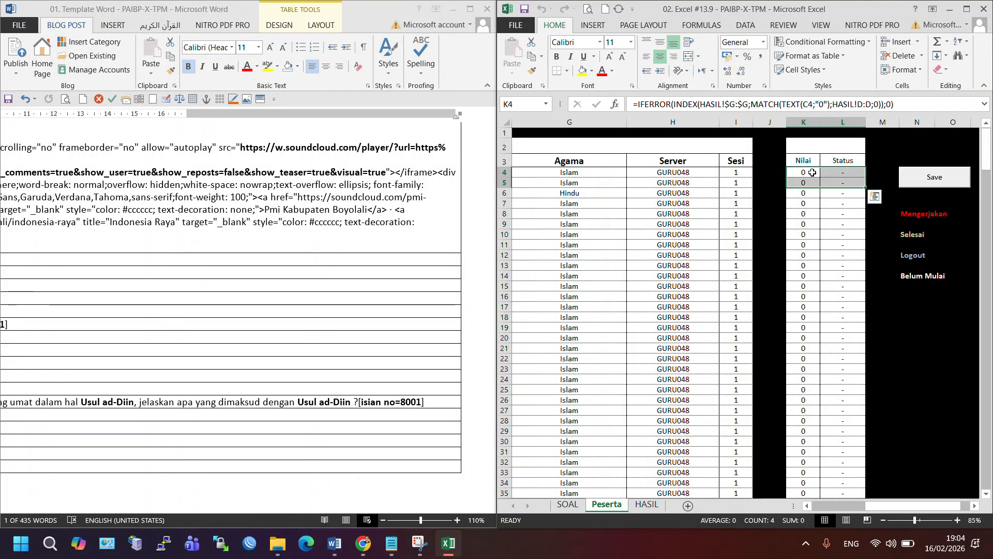
left_click(812, 172)
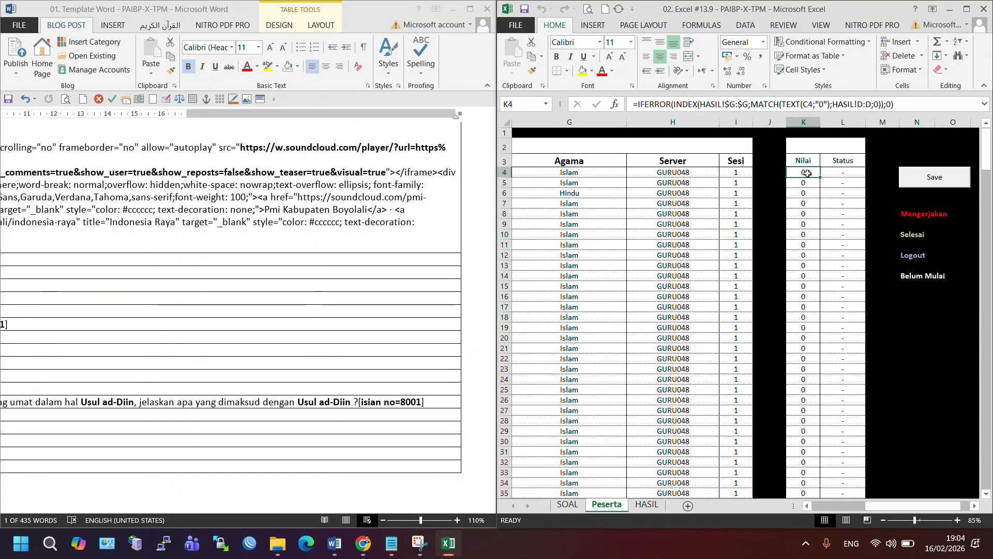
left_click_drag(807, 172, 835, 205)
left_click(812, 193)
left_click(829, 194)
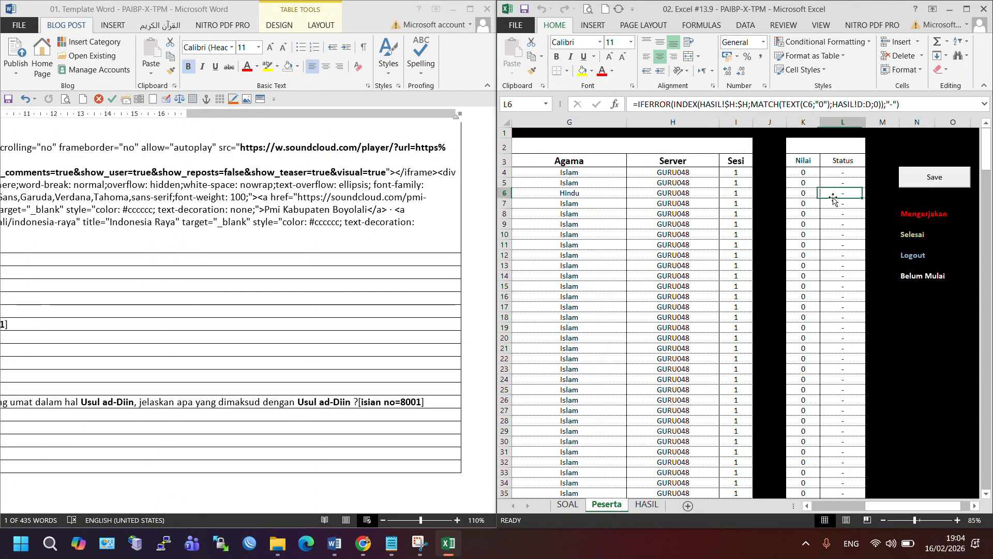
left_click(806, 183)
left_click(808, 214)
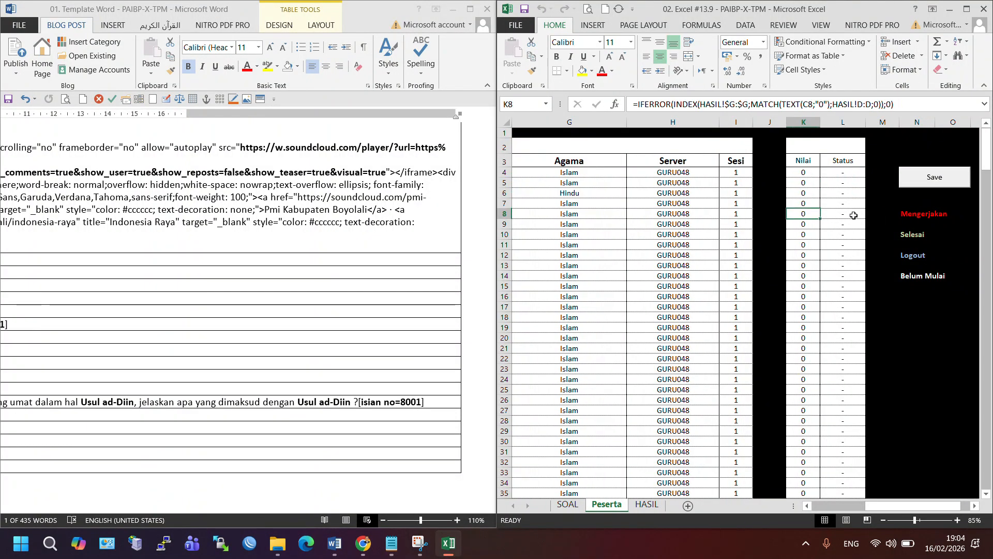
left_click(854, 212)
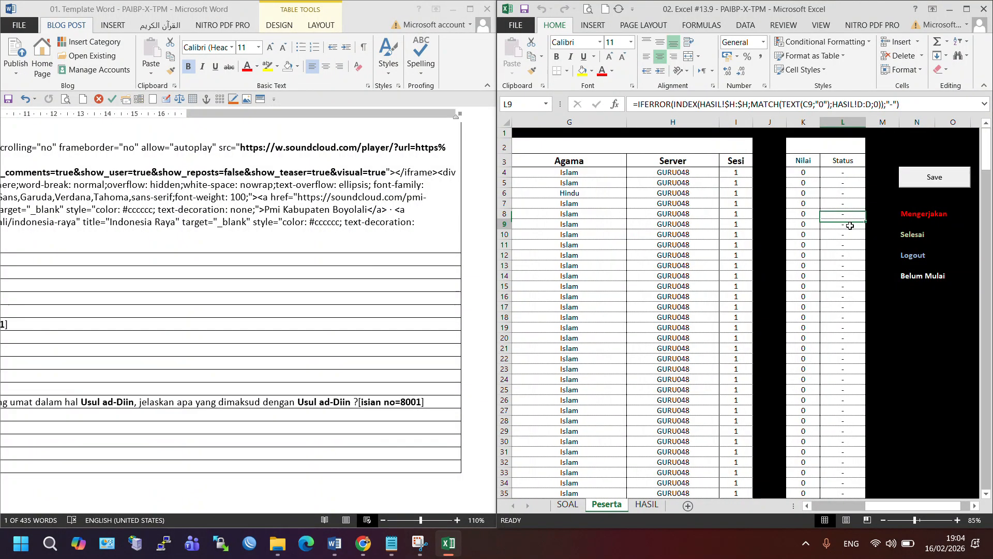
left_click(849, 226)
left_click(850, 231)
left_click(850, 245)
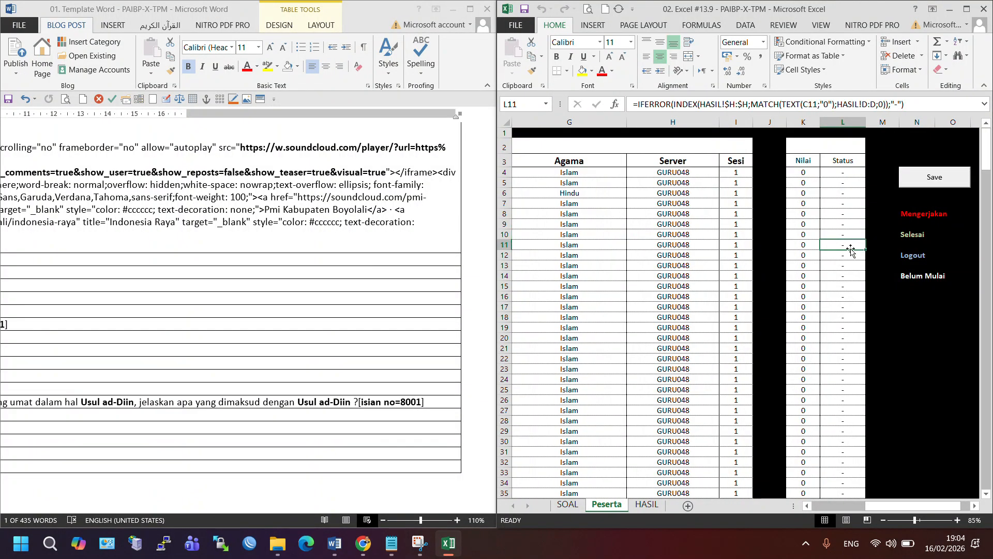
left_click(852, 256)
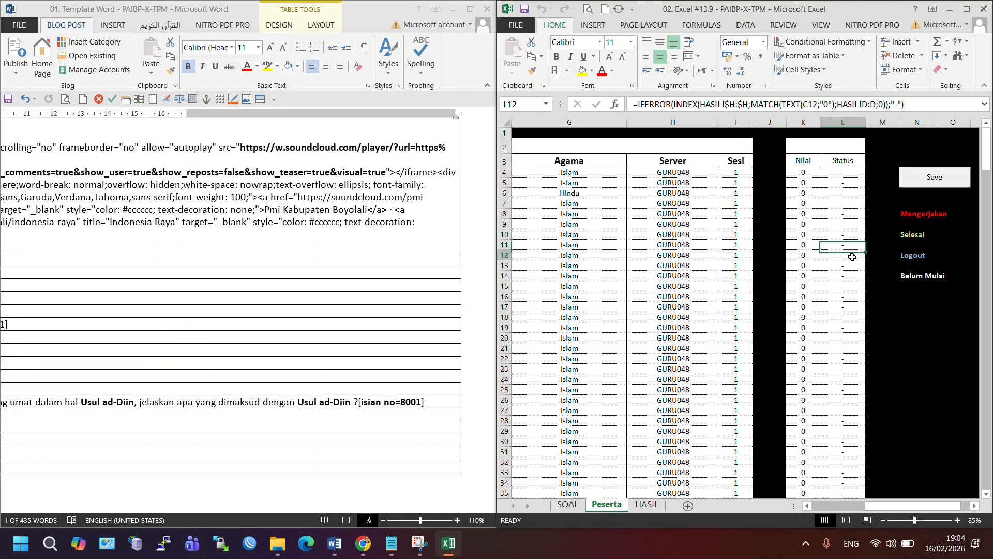
left_click(809, 255)
left_click(804, 266)
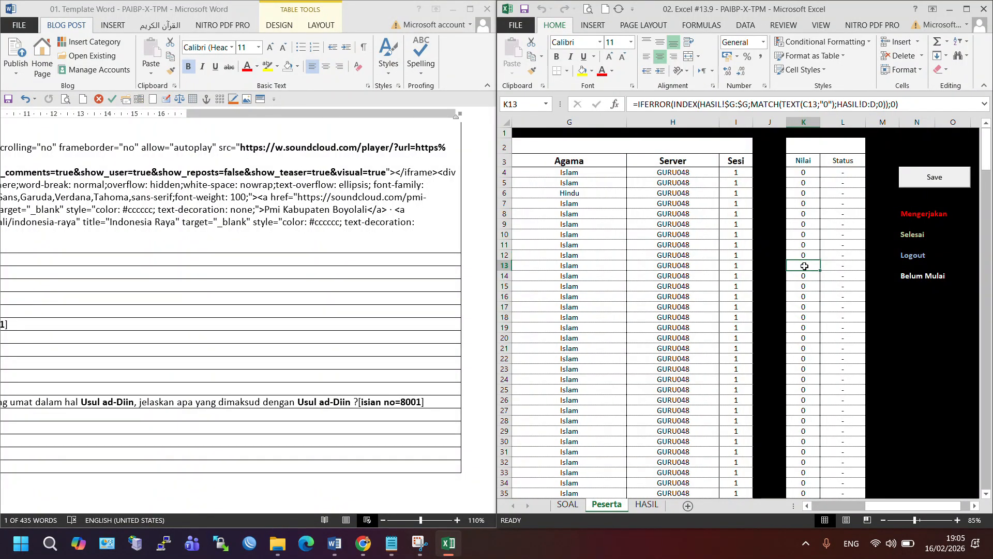
left_click(844, 265)
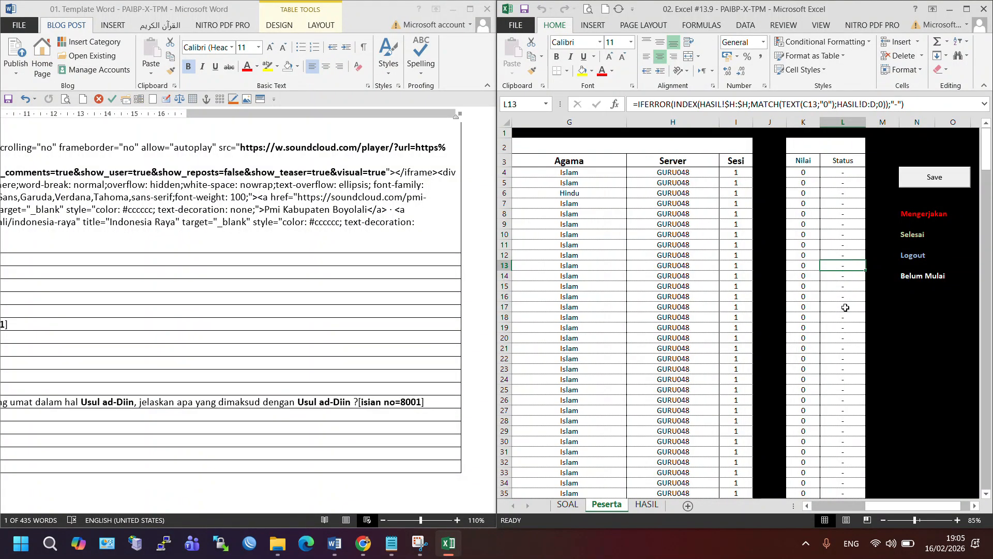
left_click(836, 171)
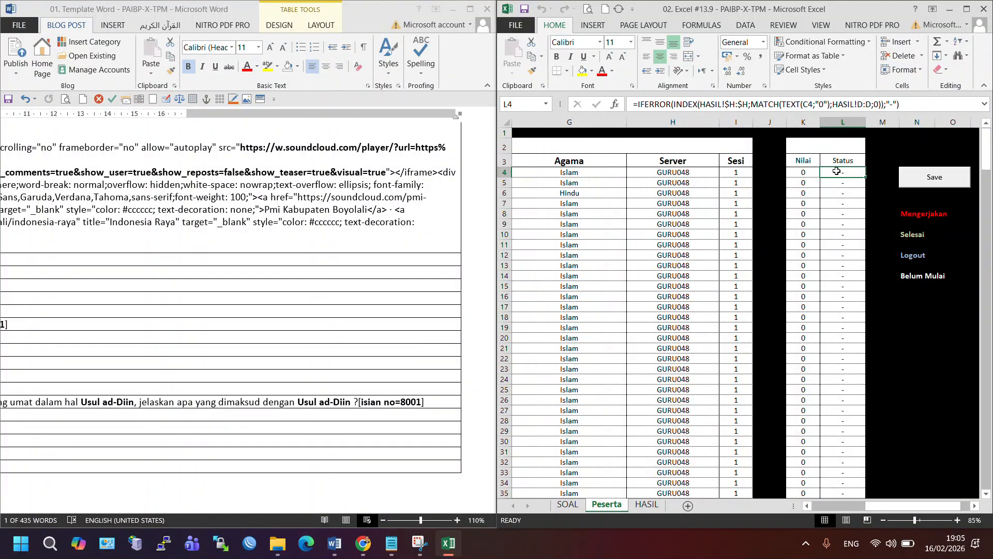
Submit the participant list to the CBT server with the Peserta sheet's own Save command
left_click(936, 180)
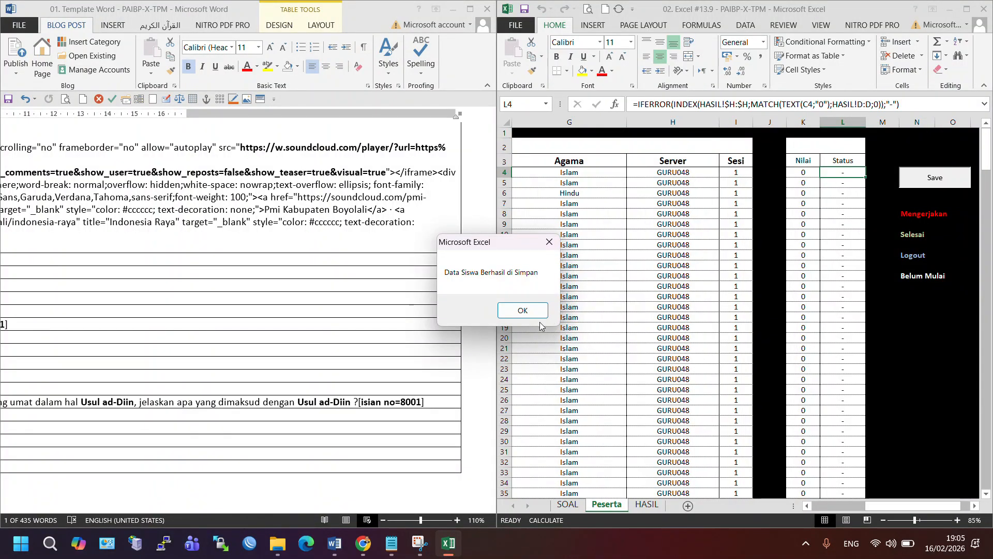
left_click(523, 312)
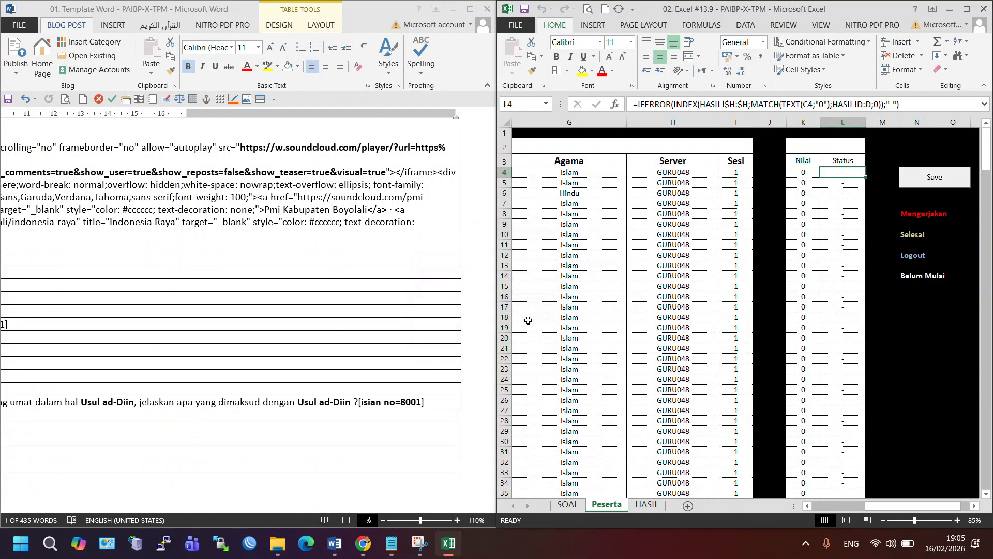
left_click(704, 233)
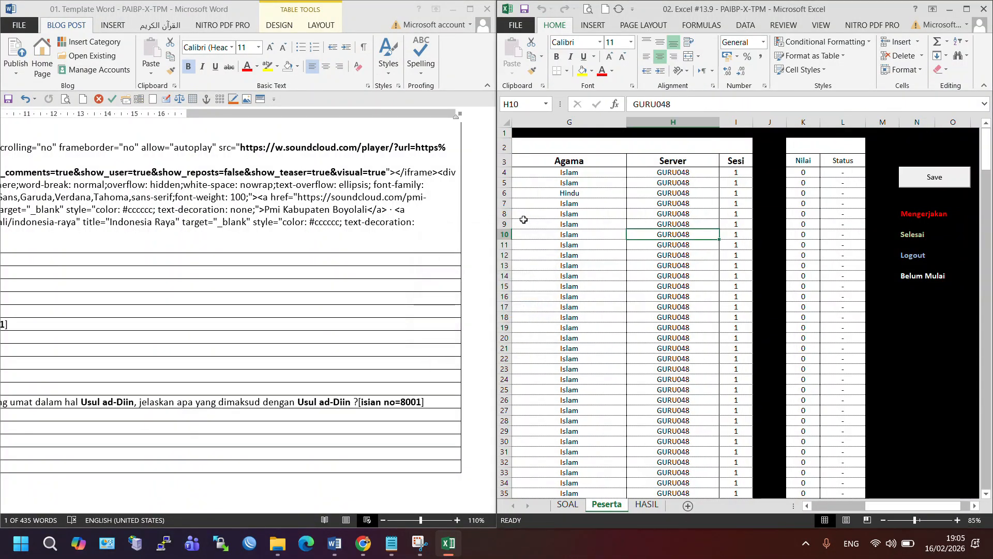
left_click(306, 221)
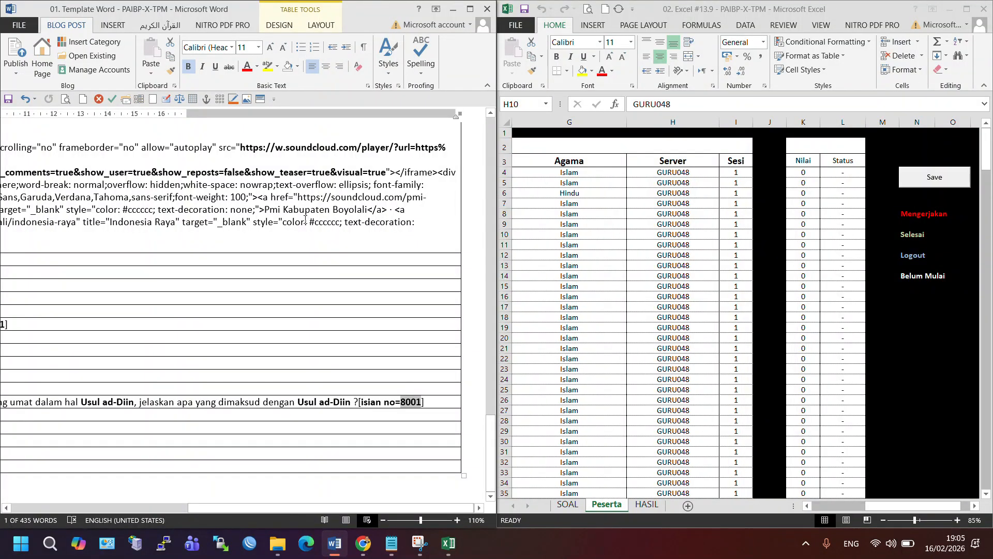
left_click(662, 235)
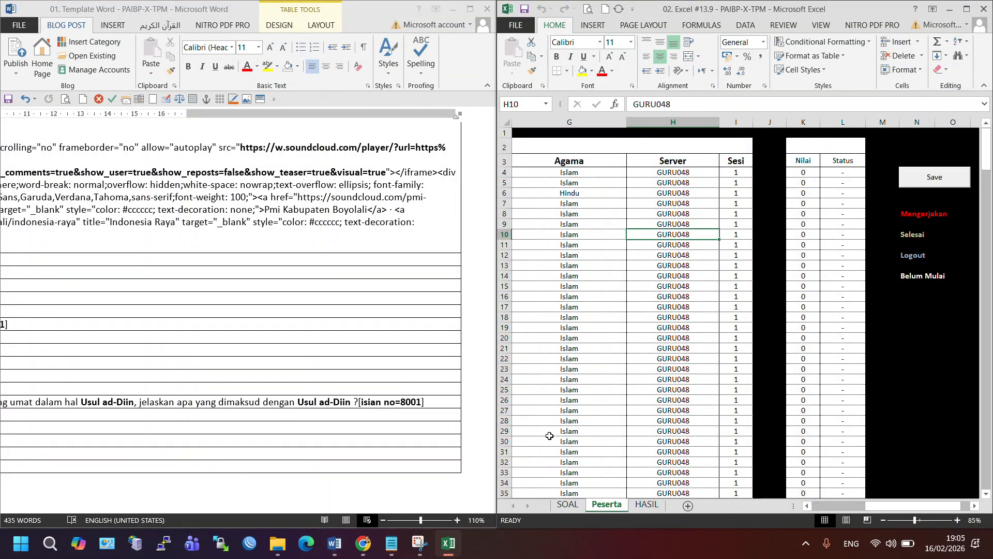
Switch to Chrome and check that the CBT admin login page at asesmen.smkn1tekung.sch.id/#/admin is open
left_click(363, 550)
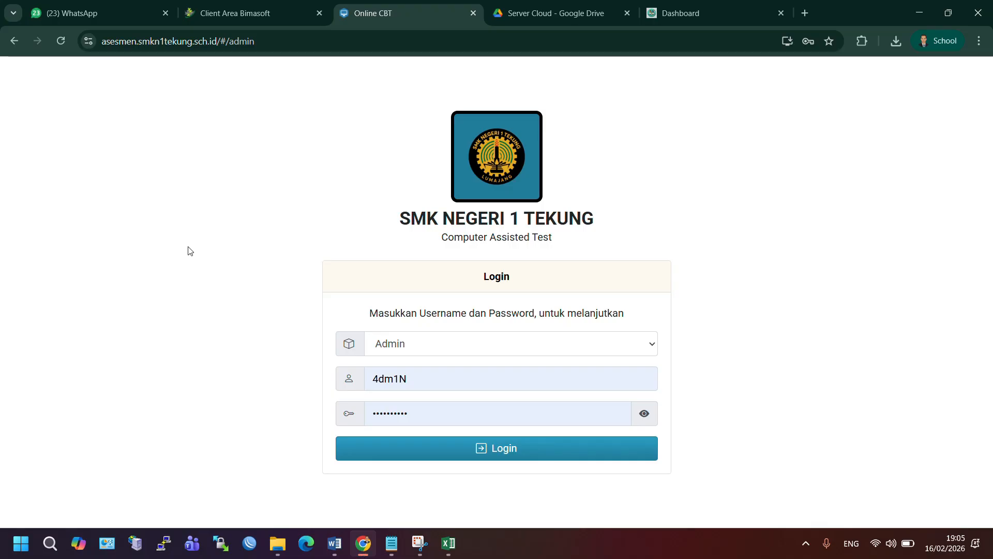
left_click(449, 547)
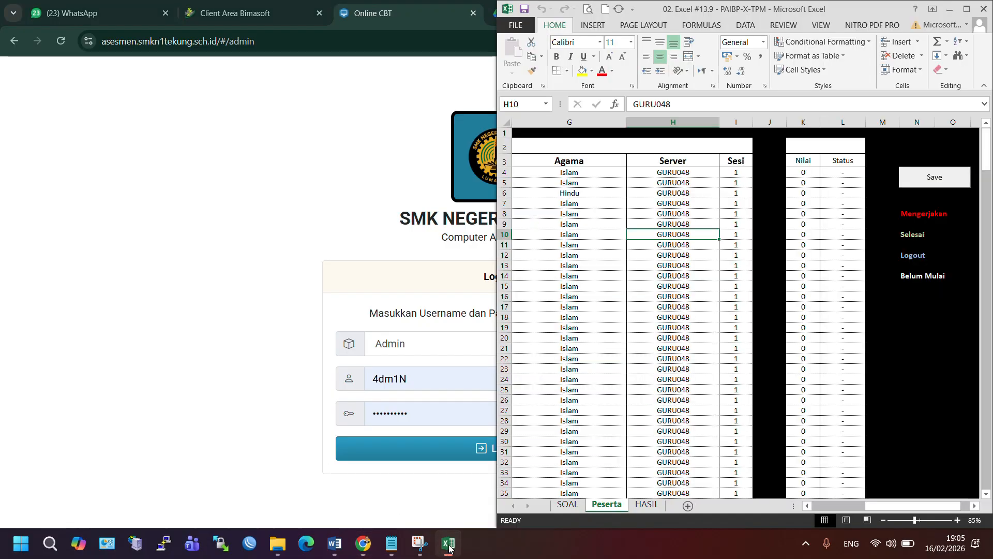
left_click(448, 547)
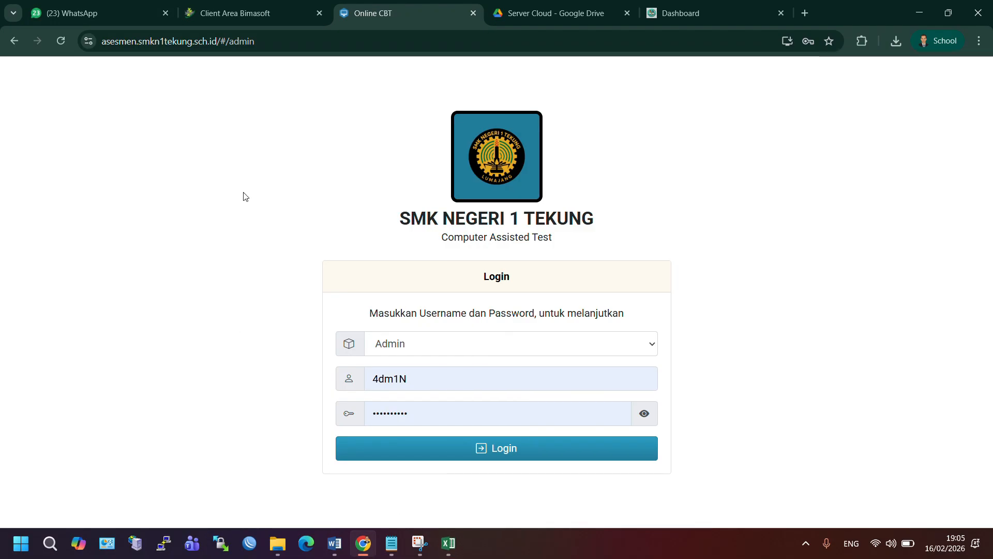
left_click(140, 50)
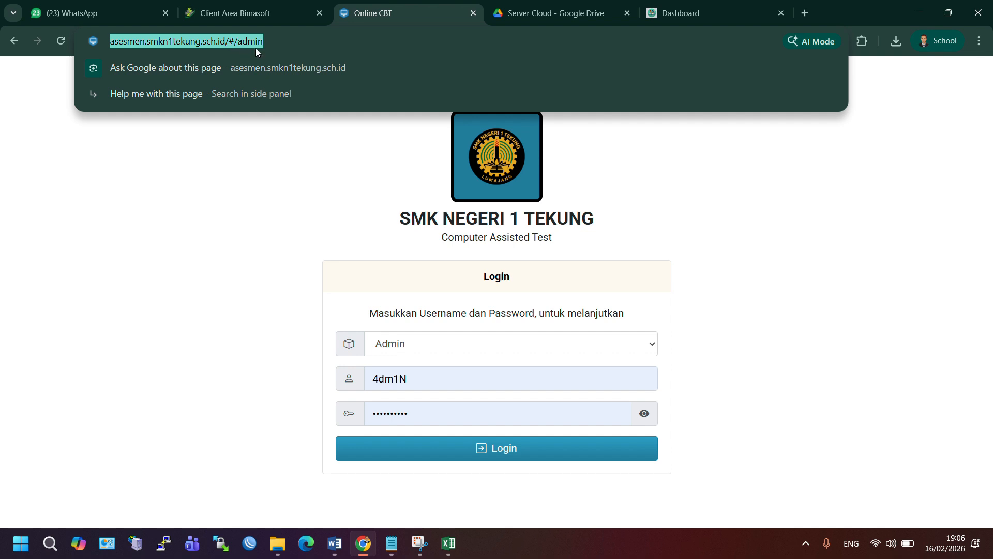
left_click(219, 269)
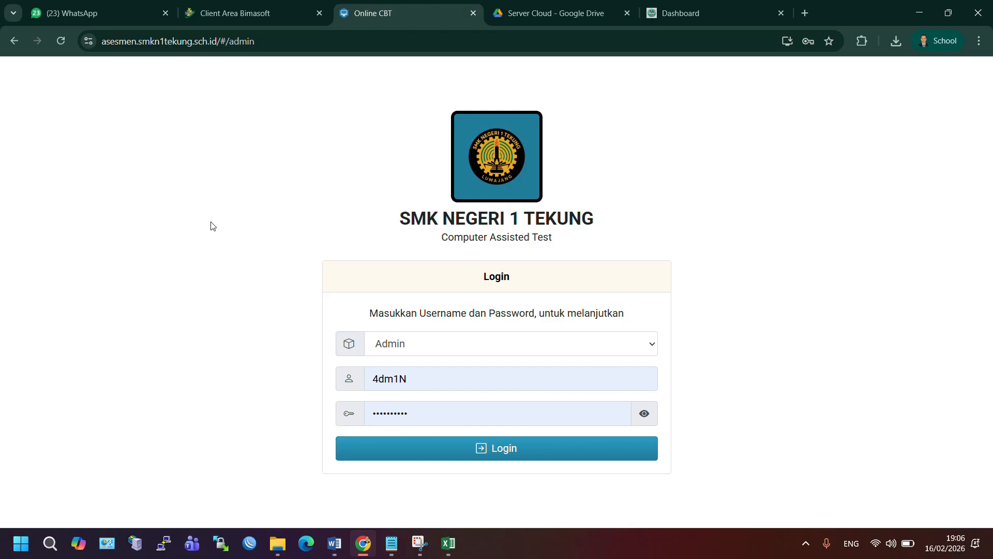
Log in to the CBT admin page as Pengawas with the teacher account's saved username and password
left_click(411, 347)
left_click(422, 384)
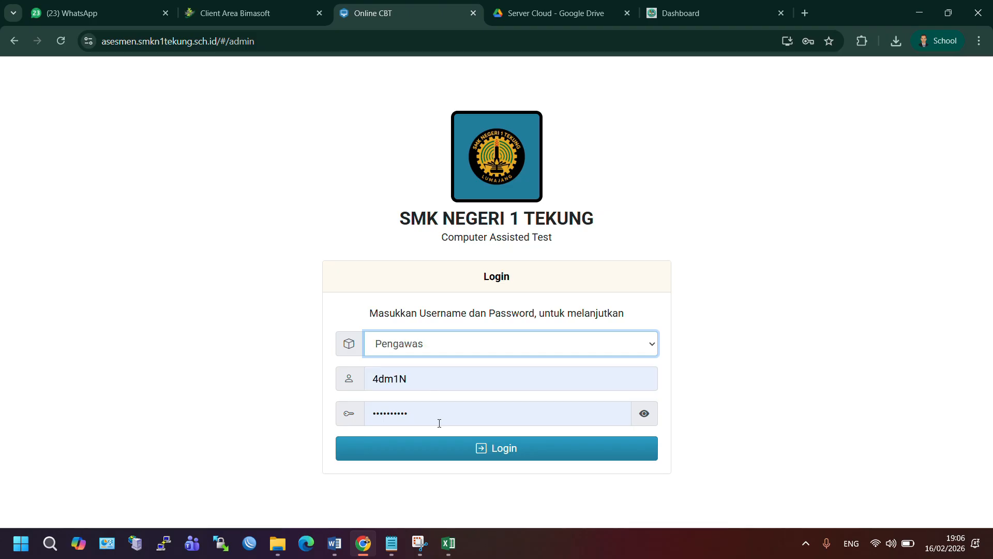
left_click(622, 383)
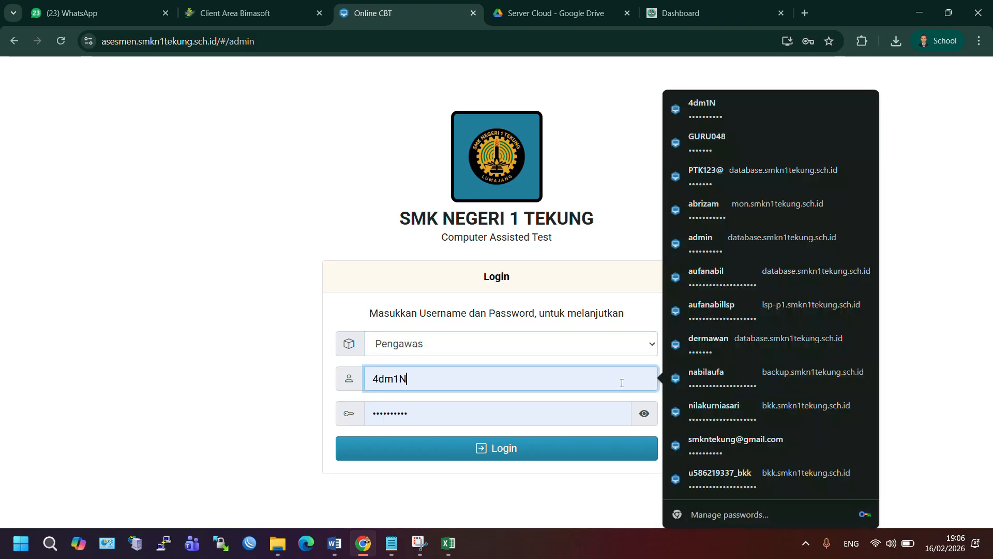
left_click(733, 146)
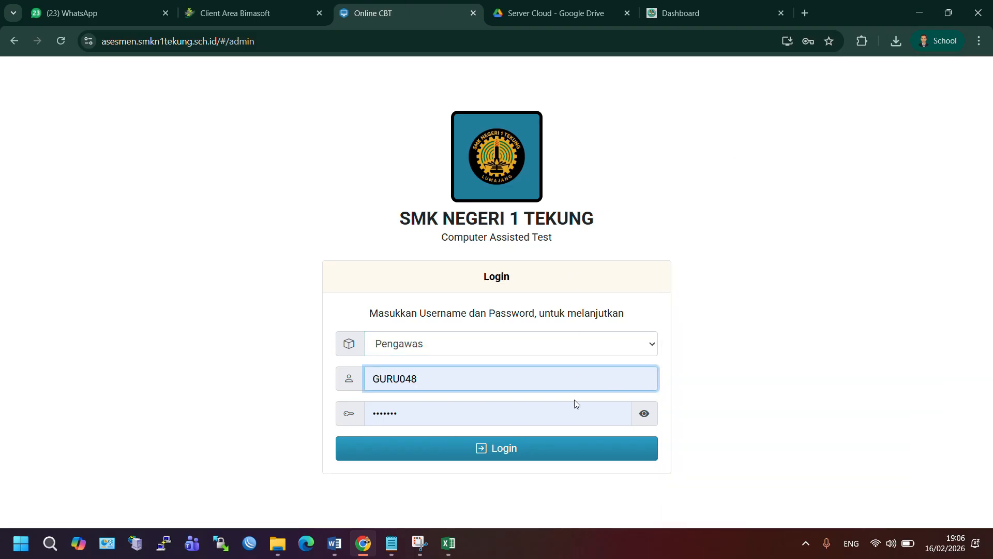
double_click(424, 386)
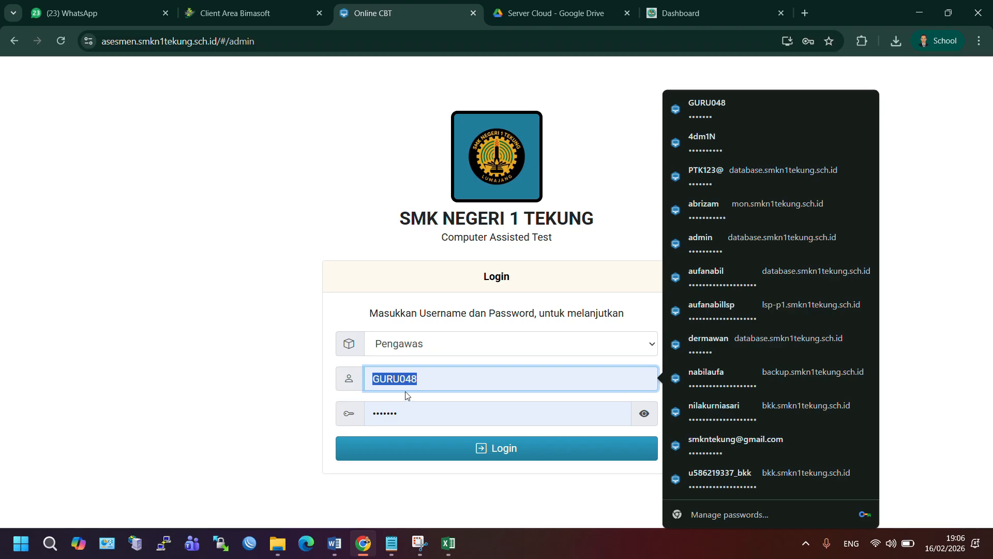
left_click(441, 381)
left_click(292, 378)
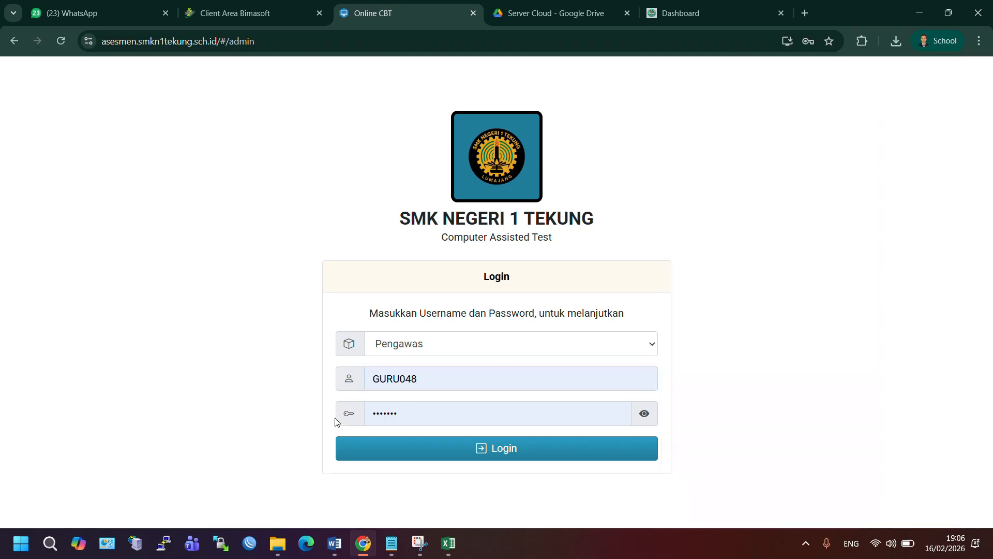
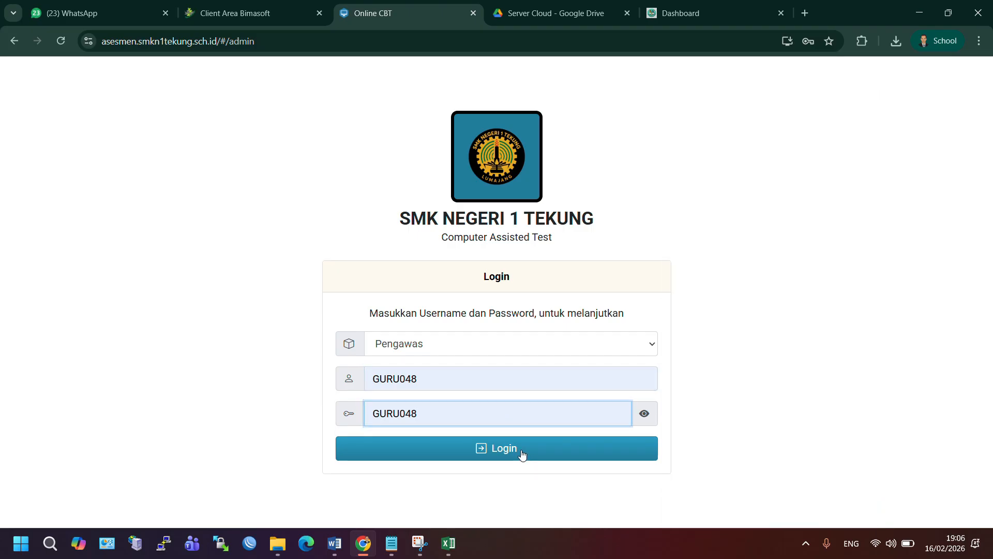
left_click(523, 455)
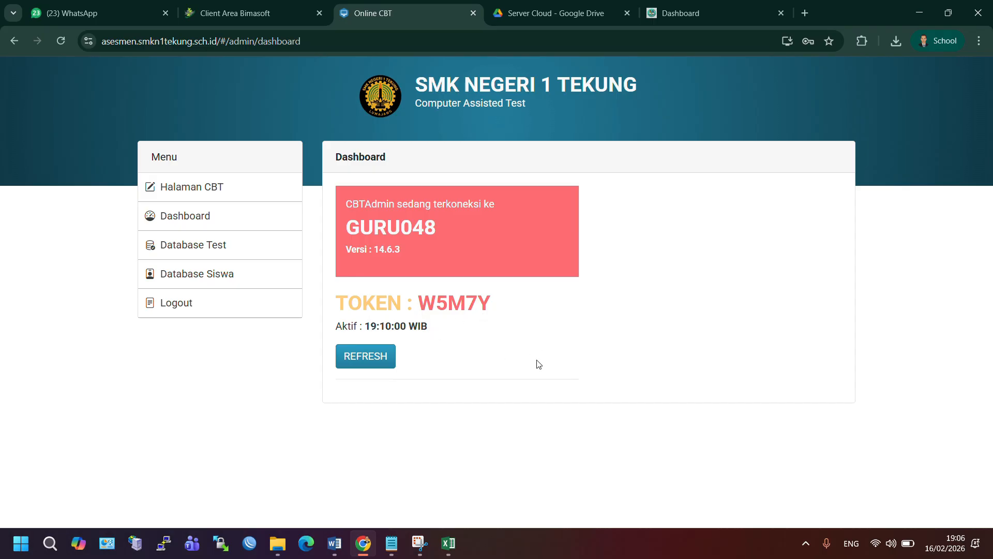
Refresh the Database Test list and check the PAIBP-X-TPM entry and its Test Soal question preview
left_click(213, 257)
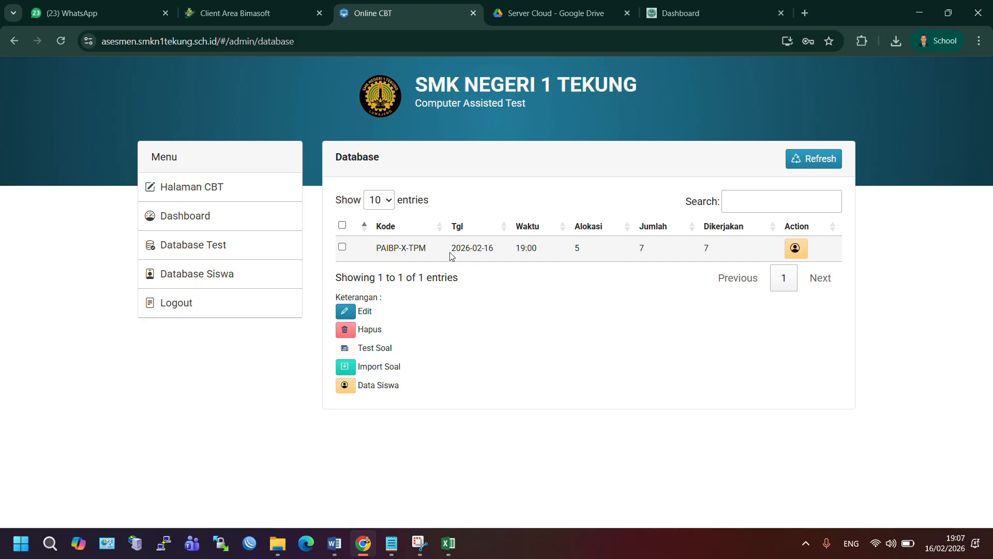
left_click(815, 159)
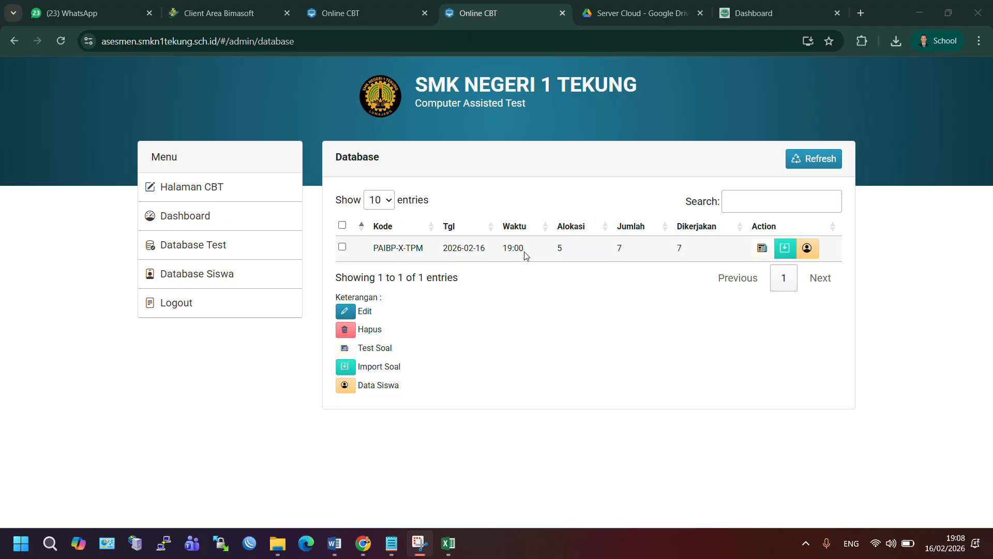
double_click(381, 250)
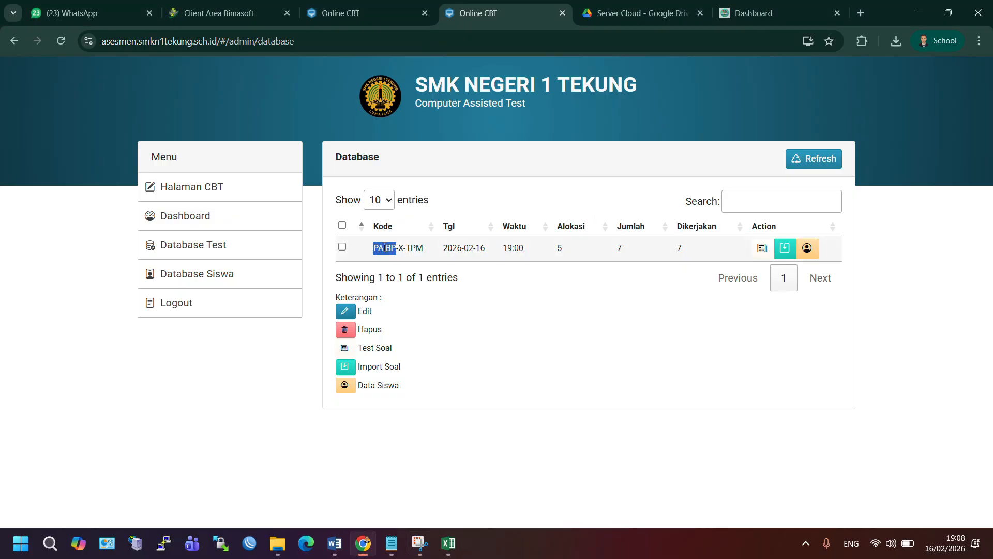
left_click(422, 247)
left_click(762, 249)
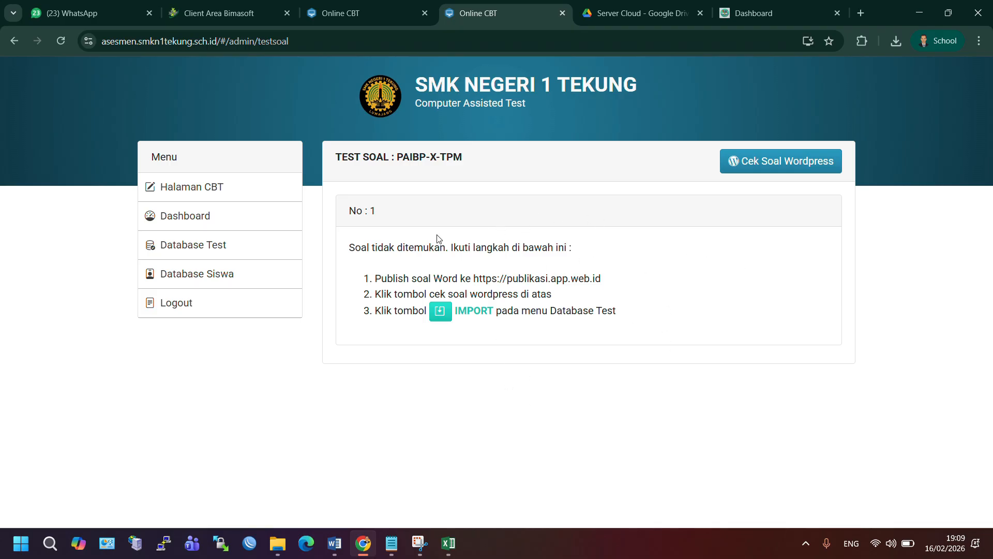
left_click(196, 247)
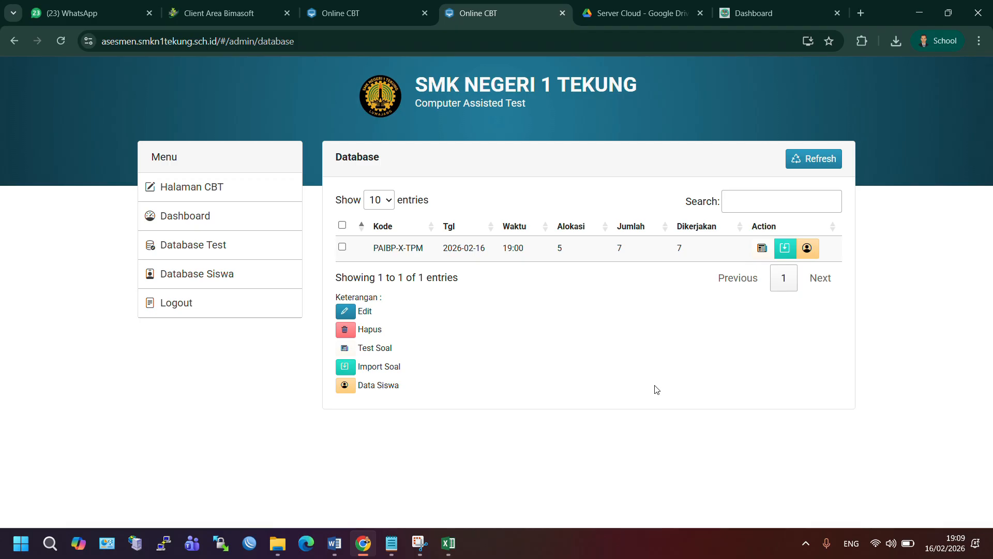
Import the published questions into the PAIBP-X-TPM test and open its Test Soal preview
left_click(784, 251)
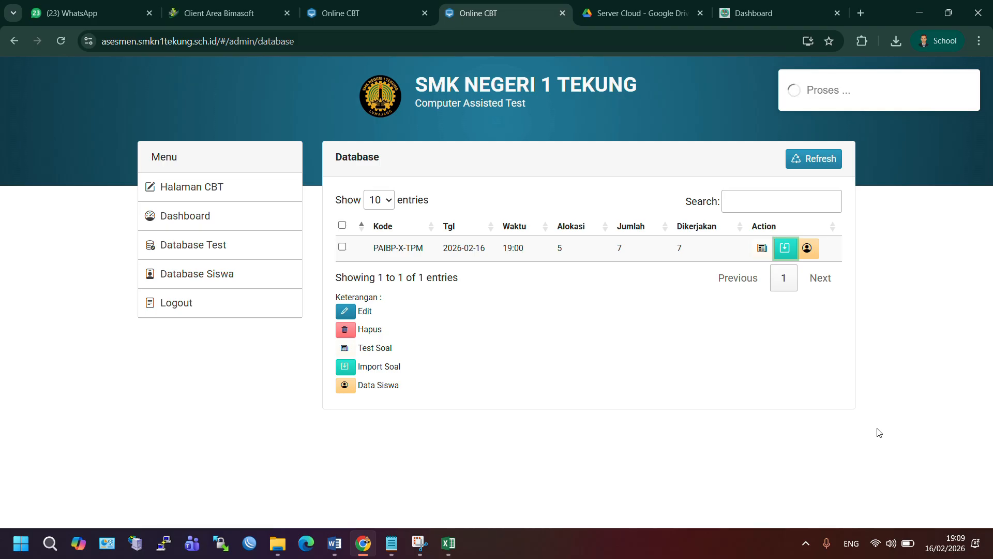
left_click(425, 31)
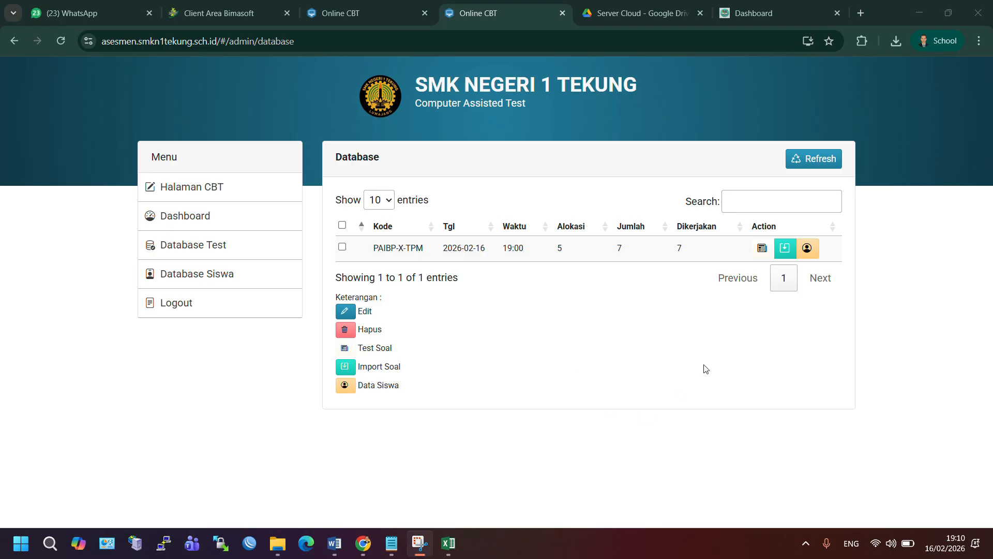
left_click(761, 249)
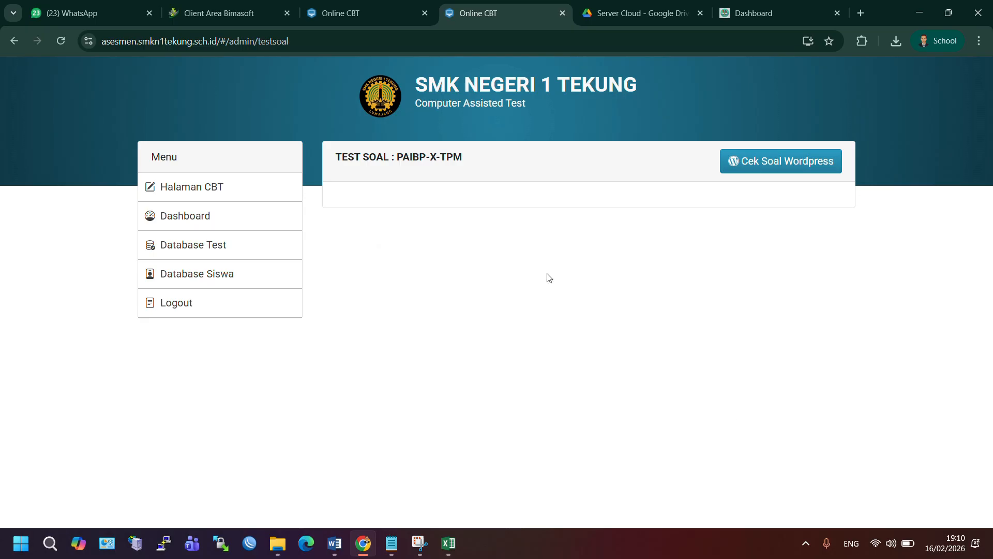